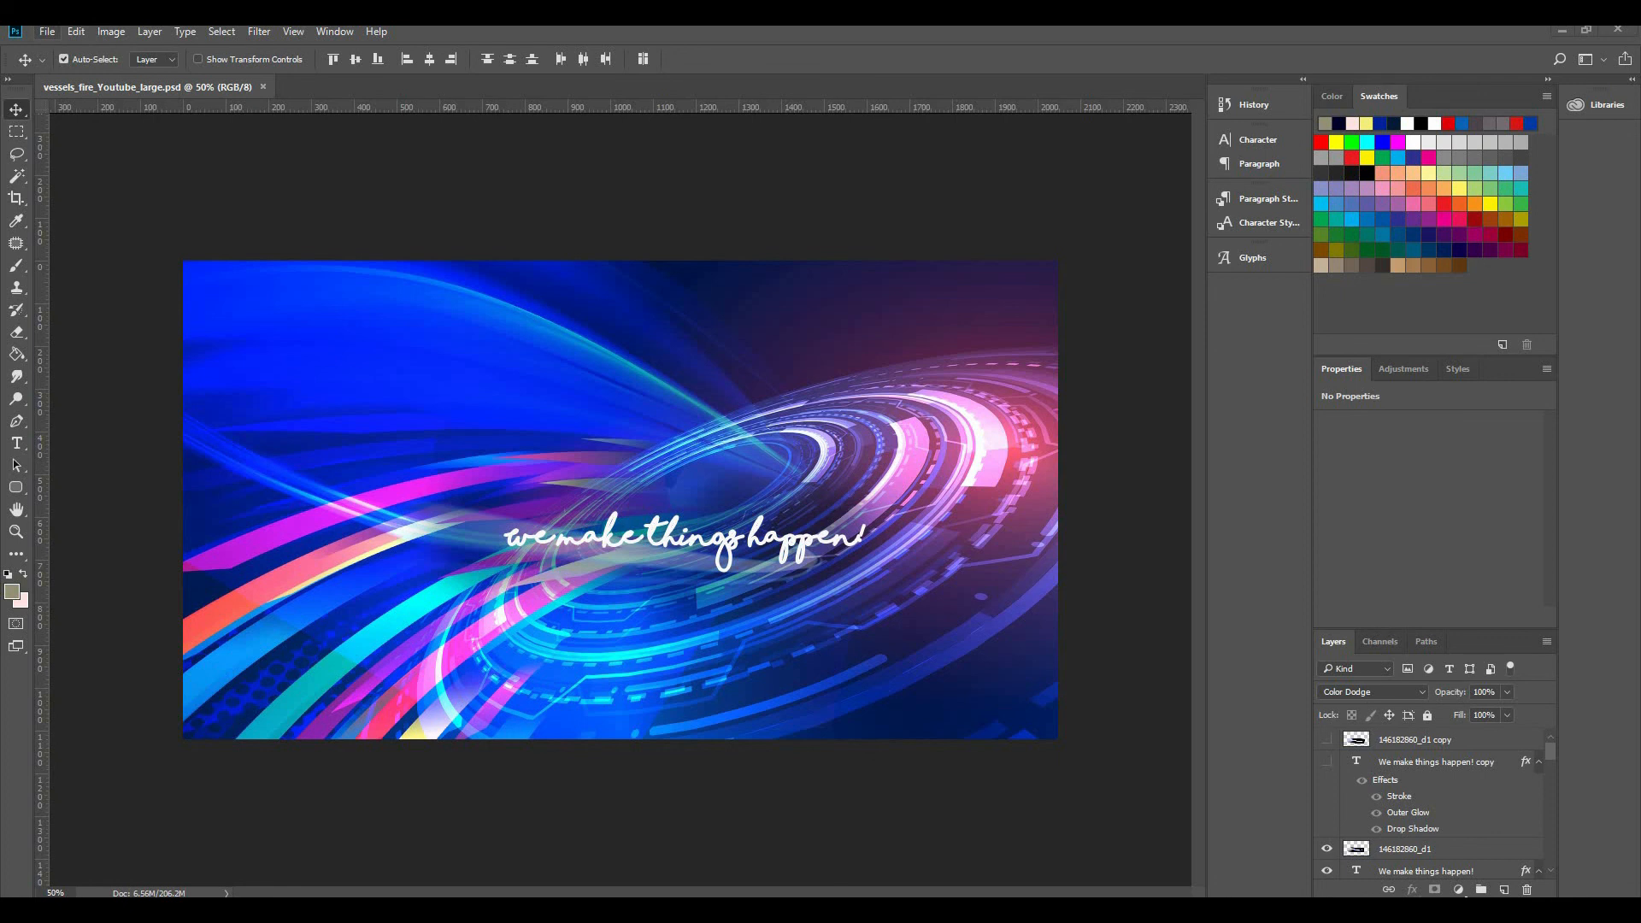
# - Review the Export As settings and available file formats for the banner, and close them without exporting
pyautogui.hotkey('alt', 'f')
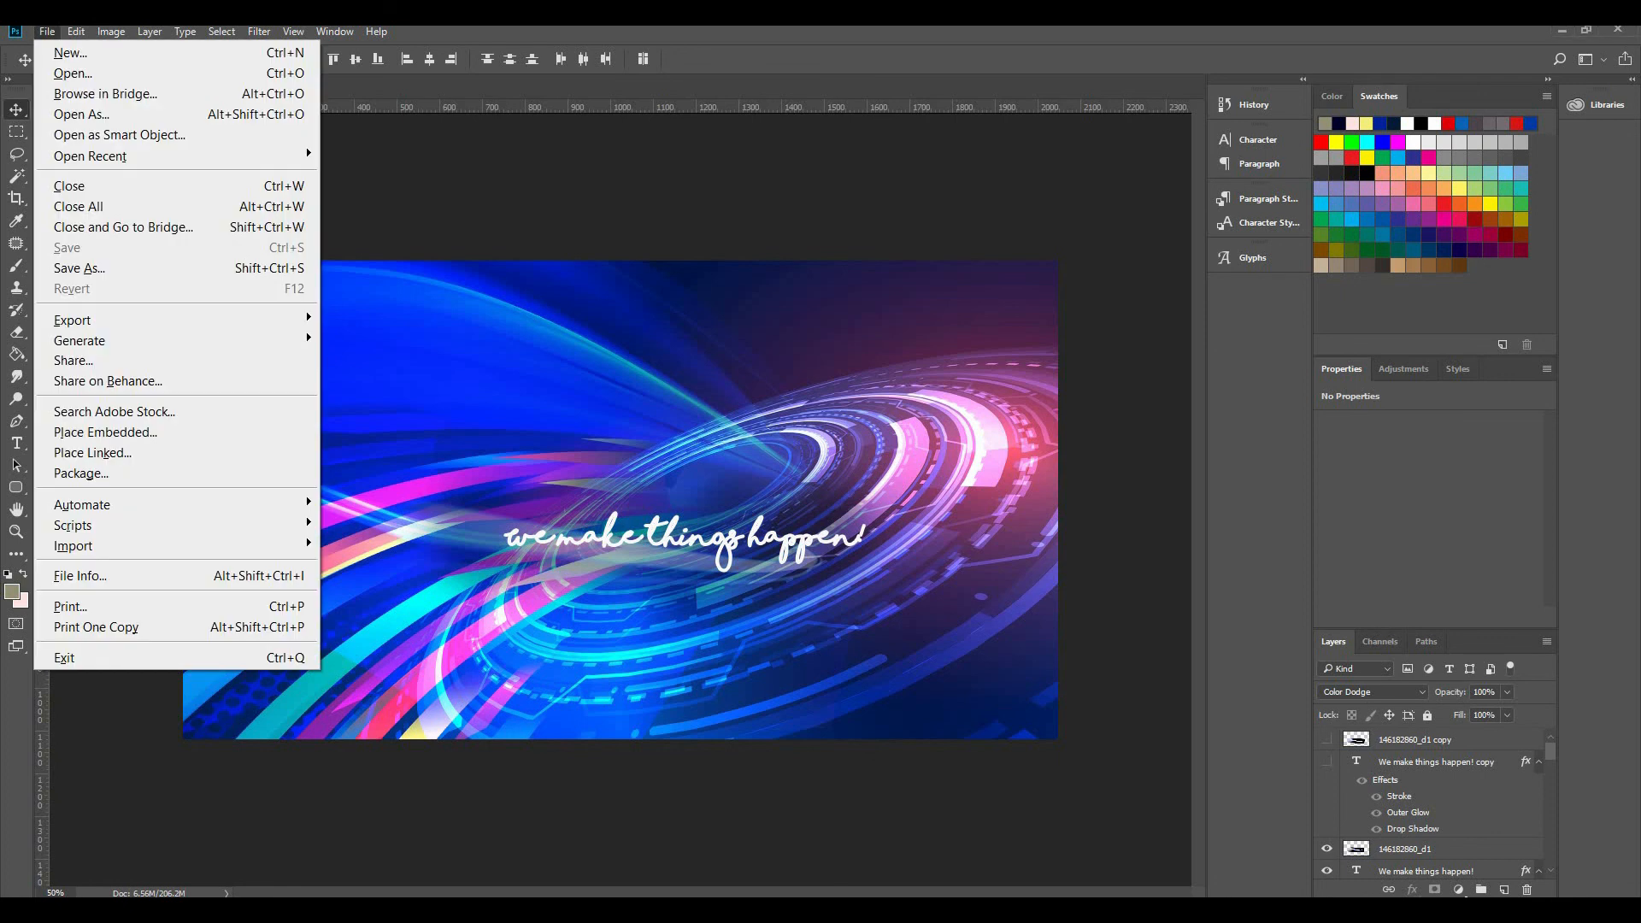
pyautogui.press('Down')
pyautogui.press('Down')
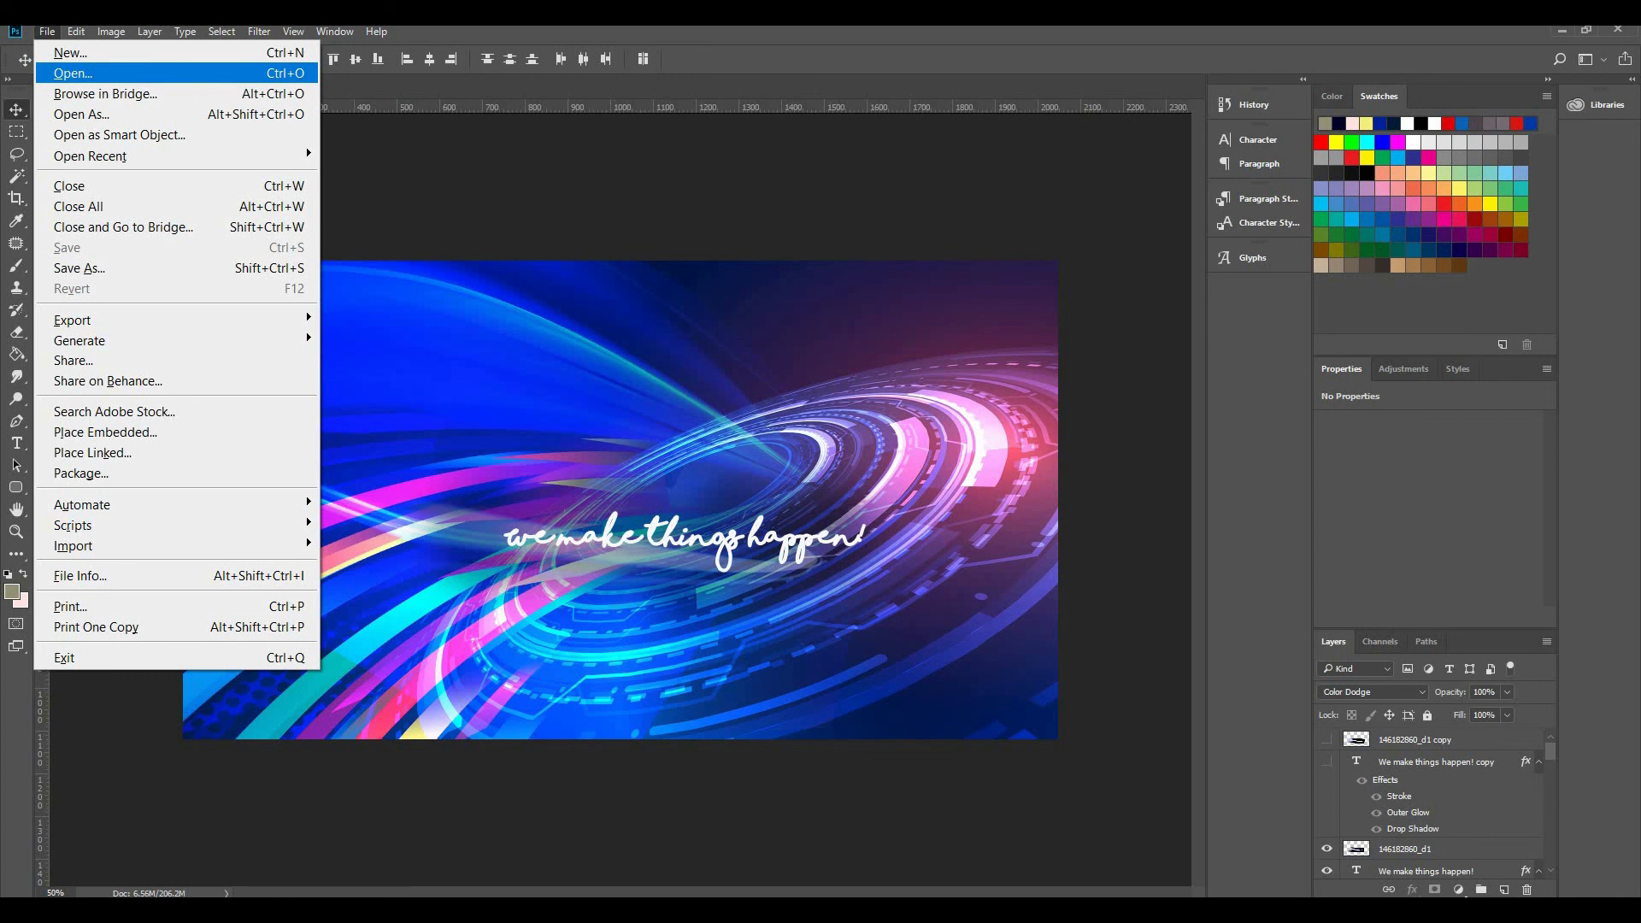
pyautogui.press('Down')
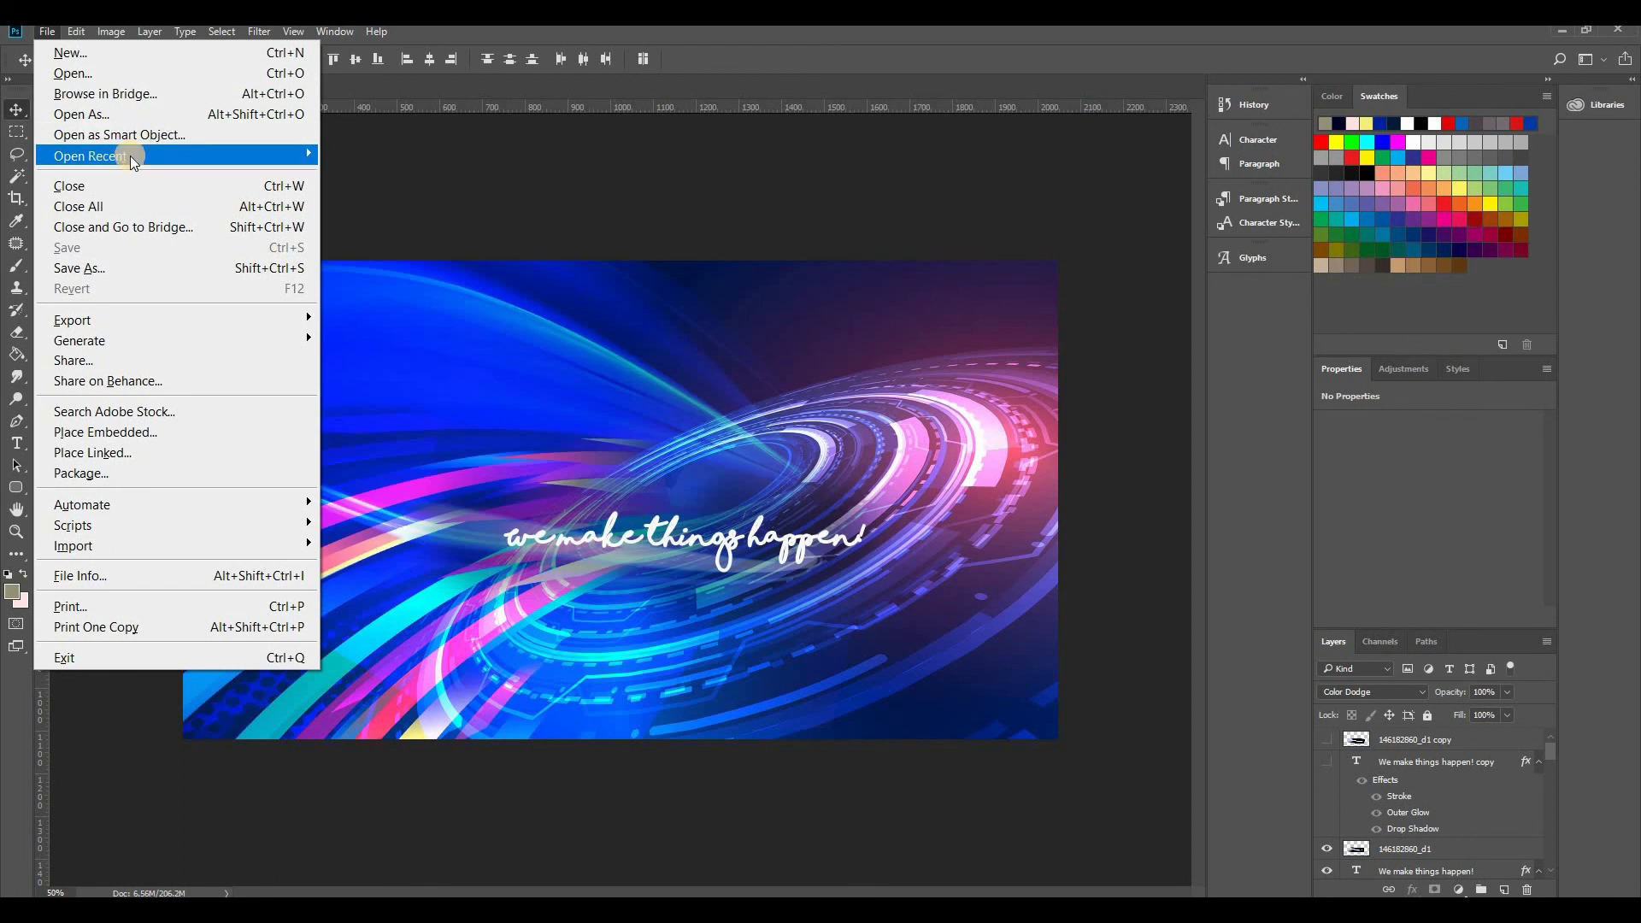
pyautogui.moveTo(130, 158)
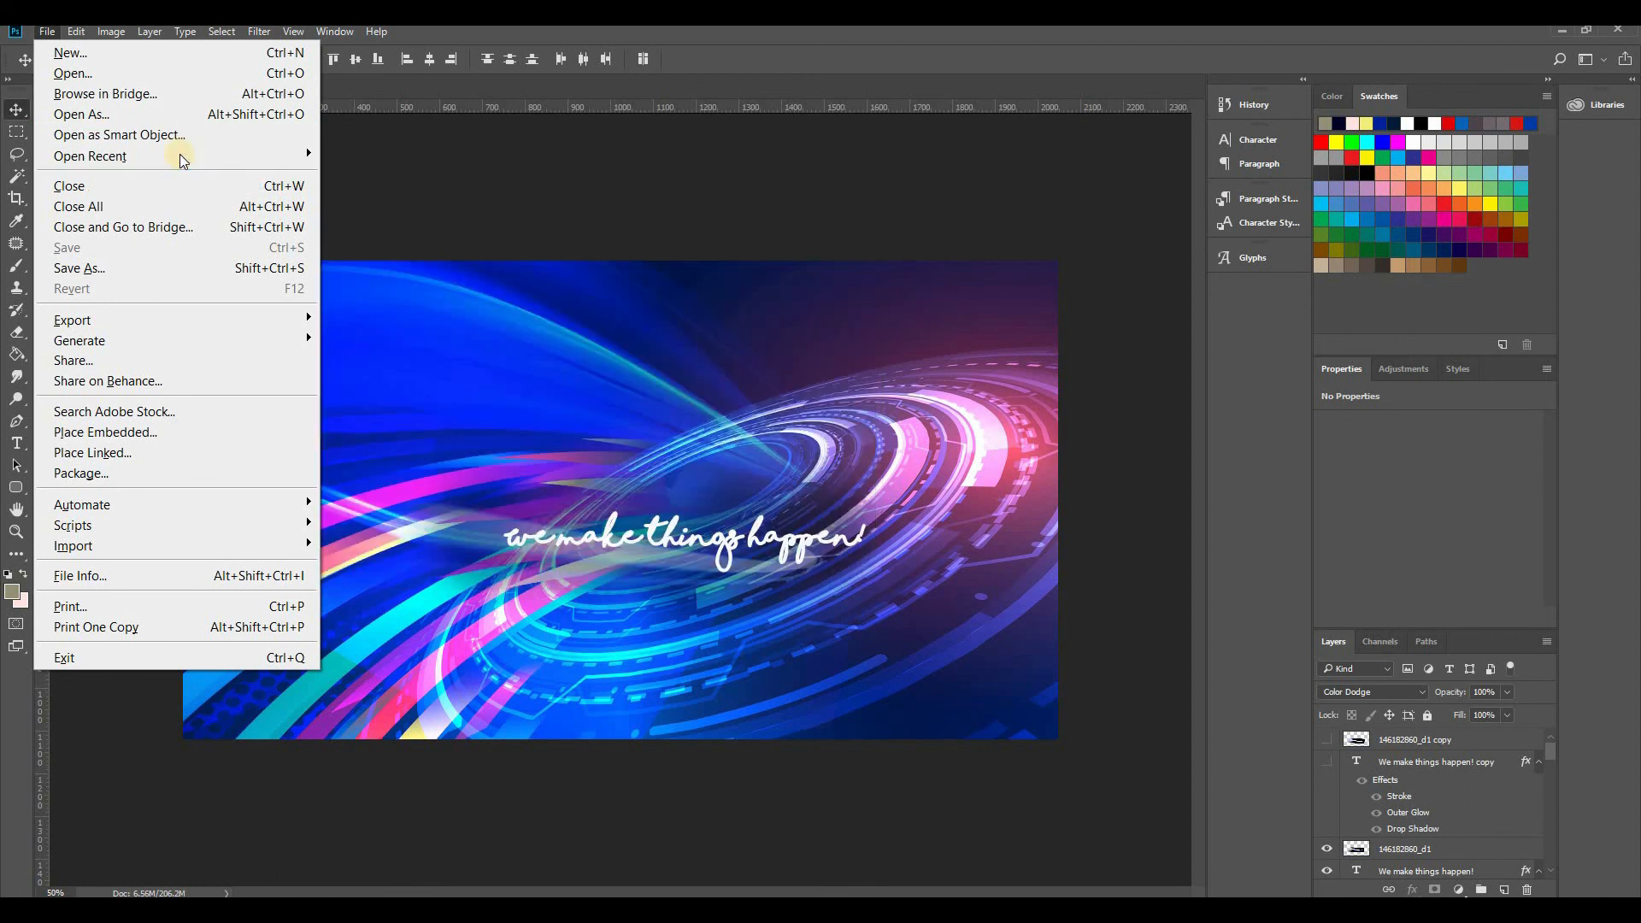
pyautogui.moveTo(245, 151)
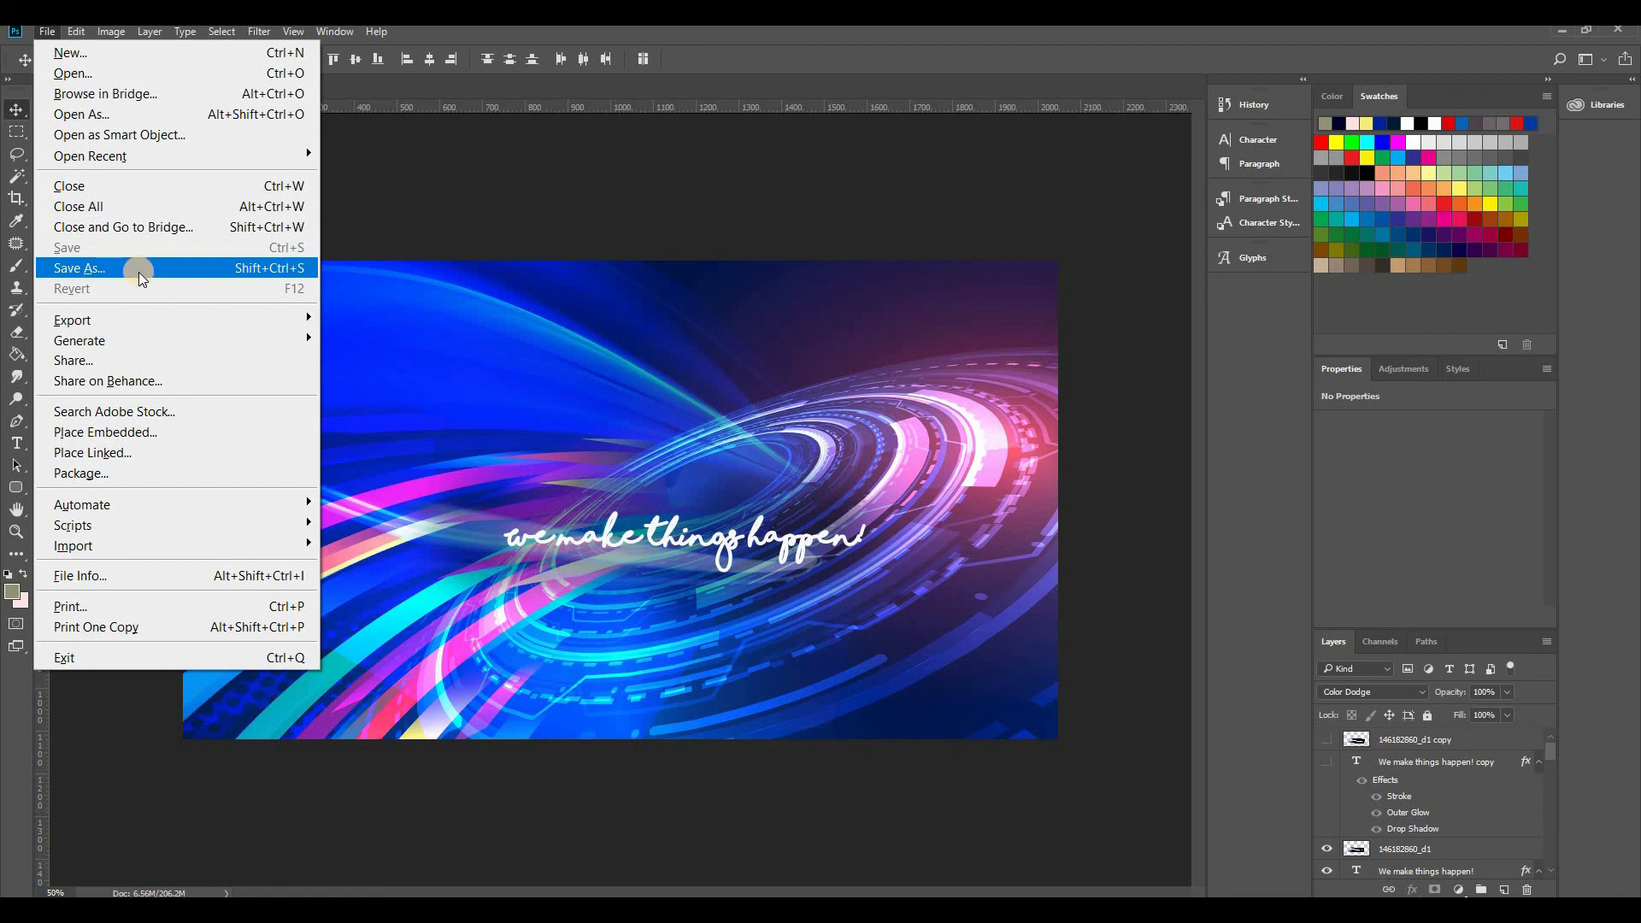
pyautogui.moveTo(142, 319)
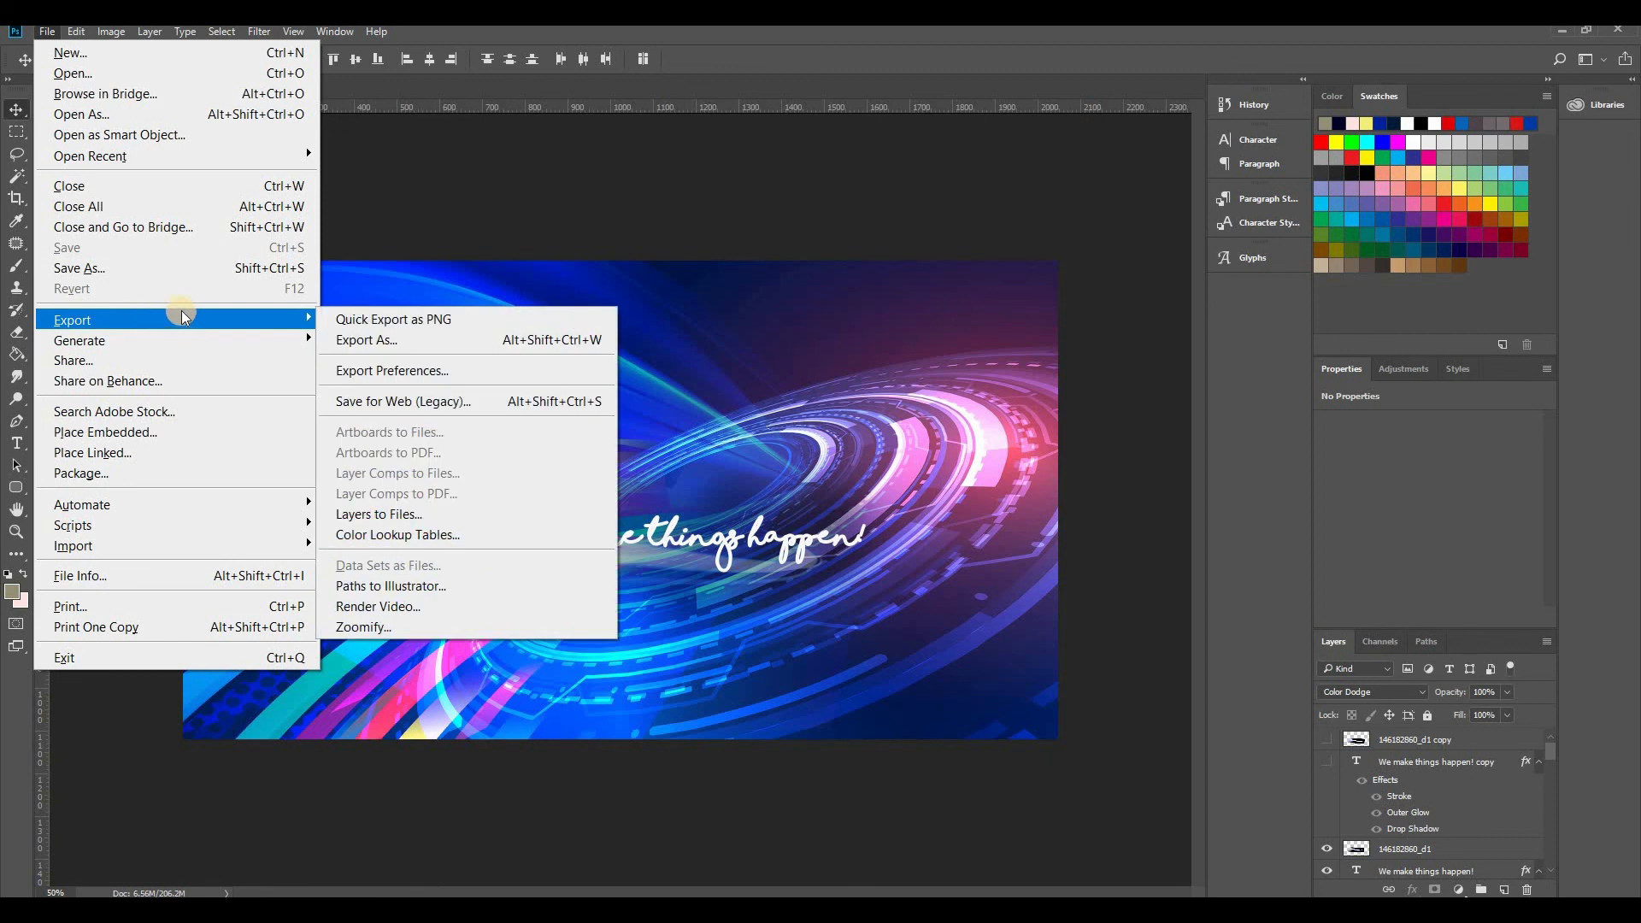
pyautogui.click(380, 342)
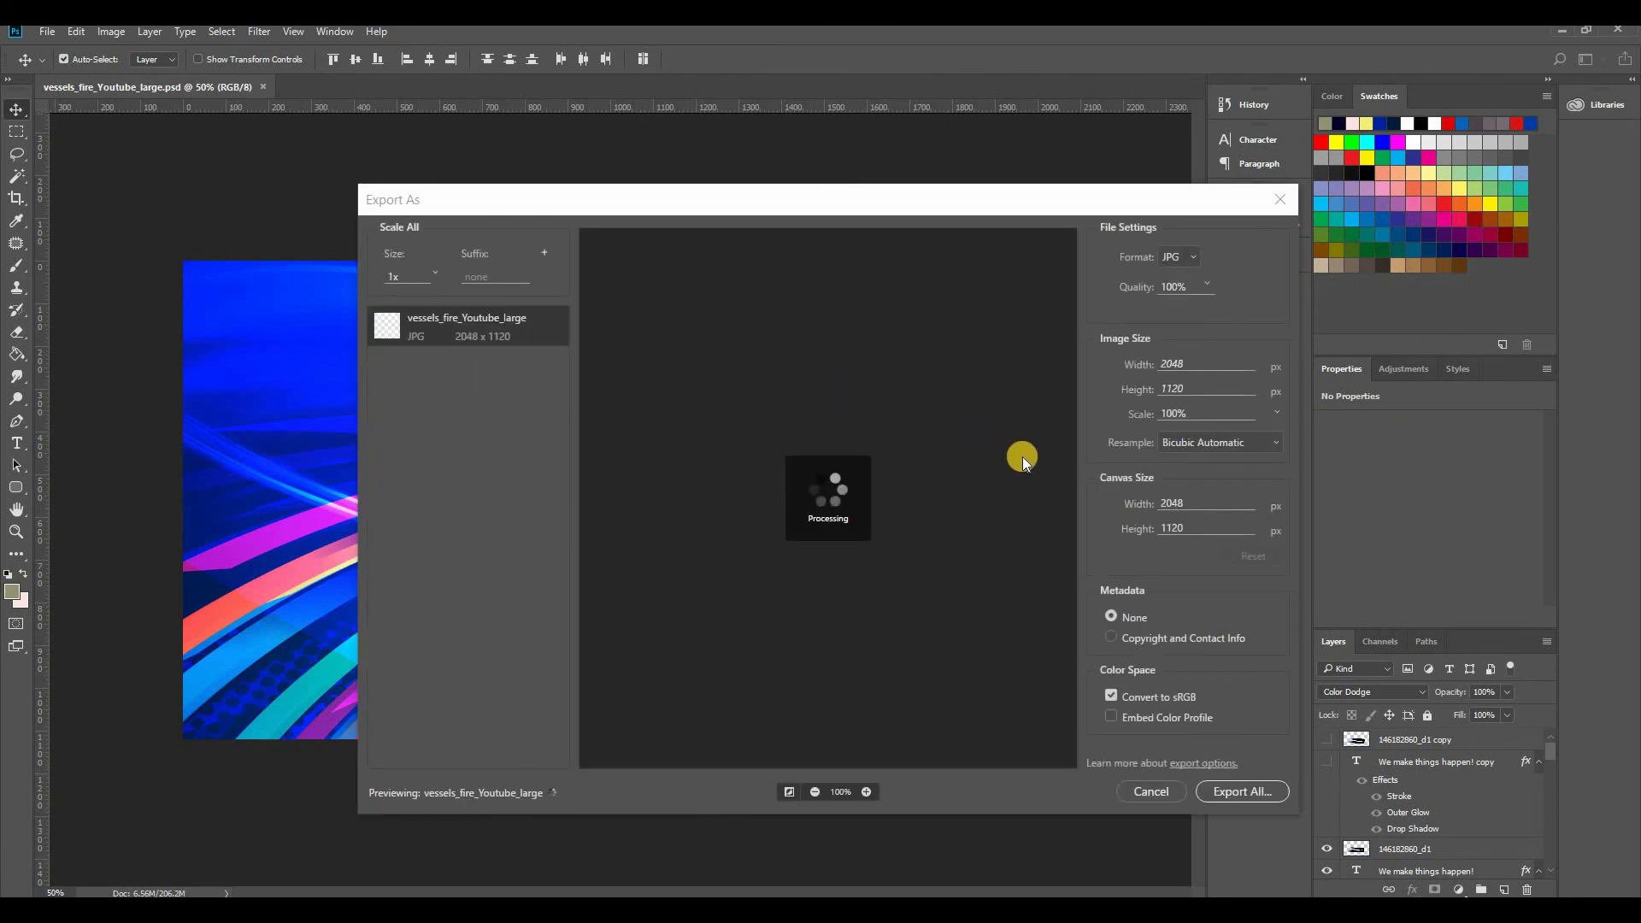
pyautogui.click(1189, 258)
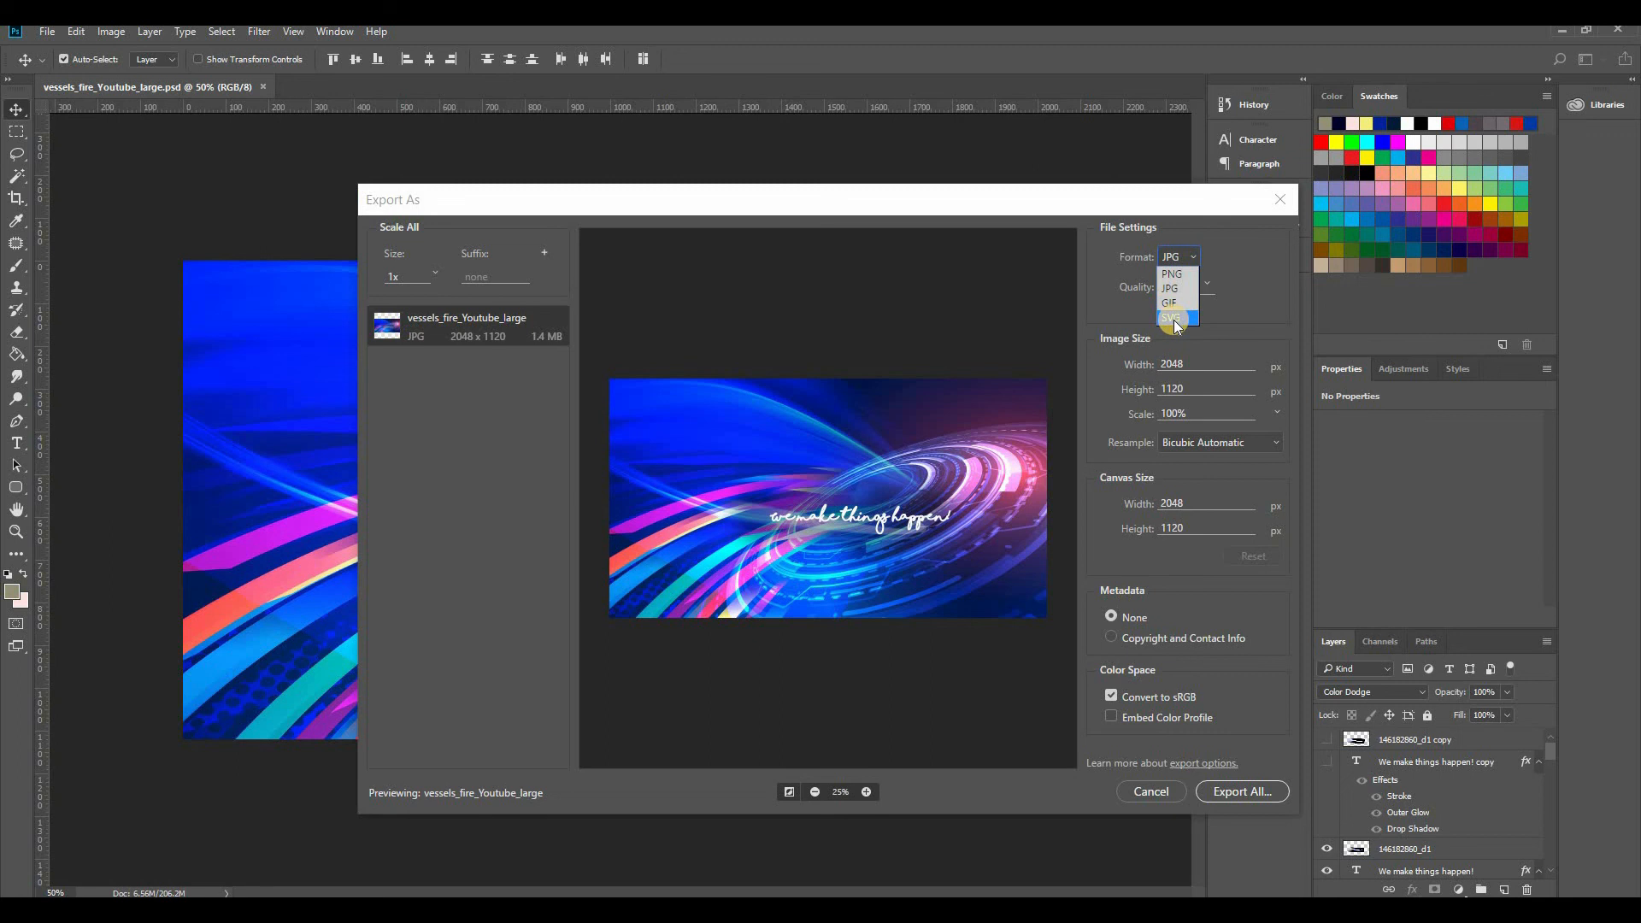
pyautogui.click(1249, 299)
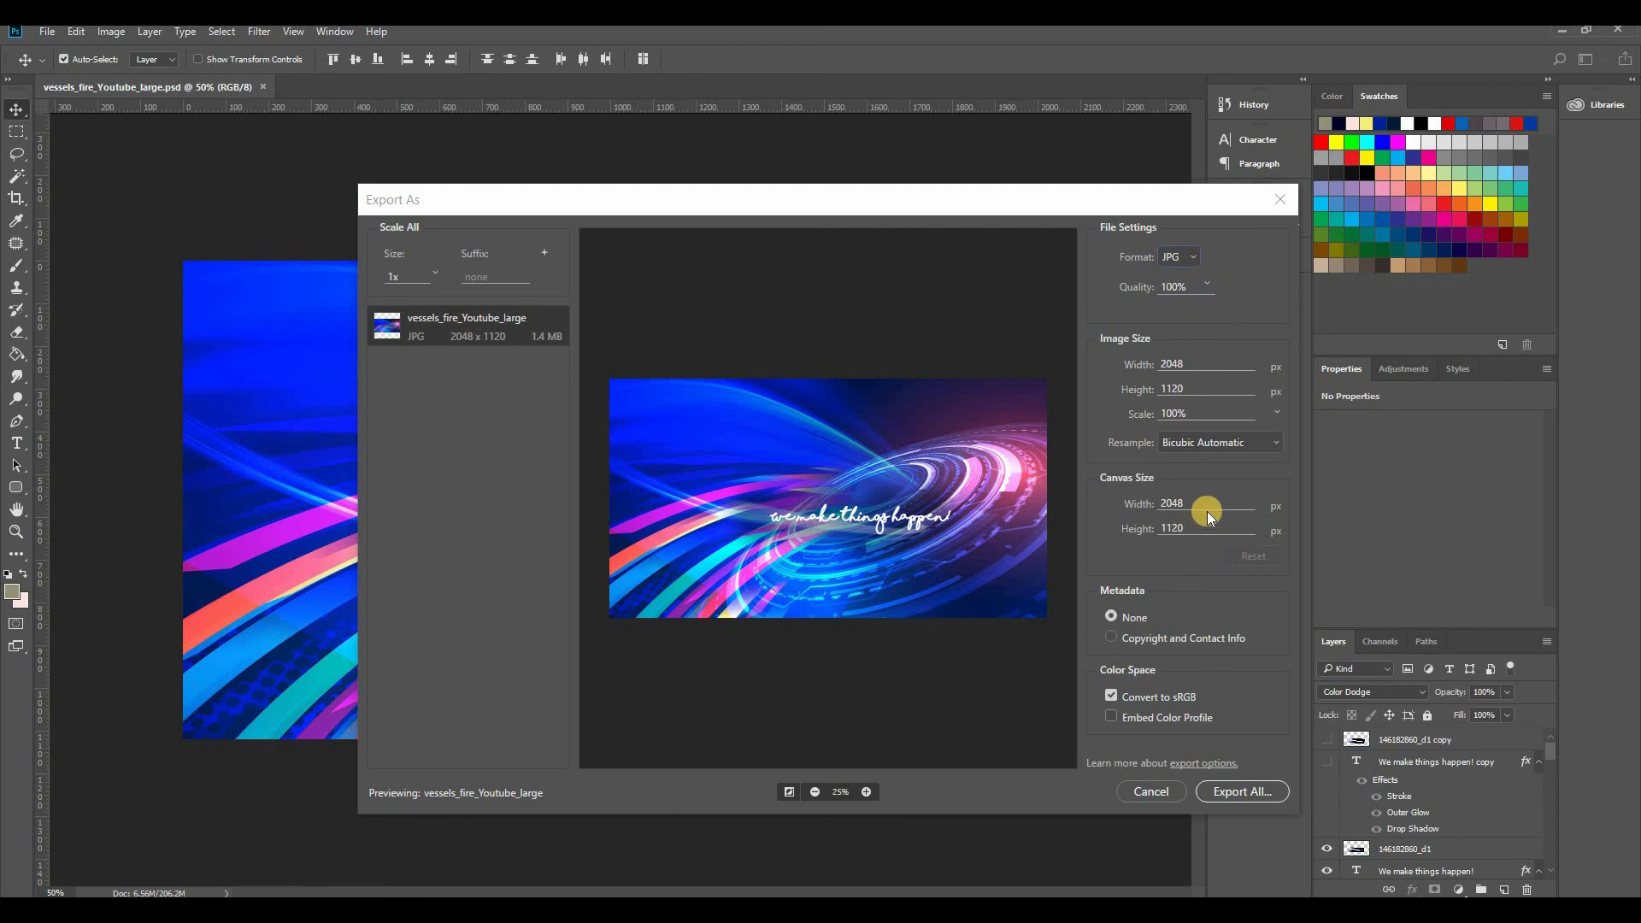
pyautogui.click(1152, 793)
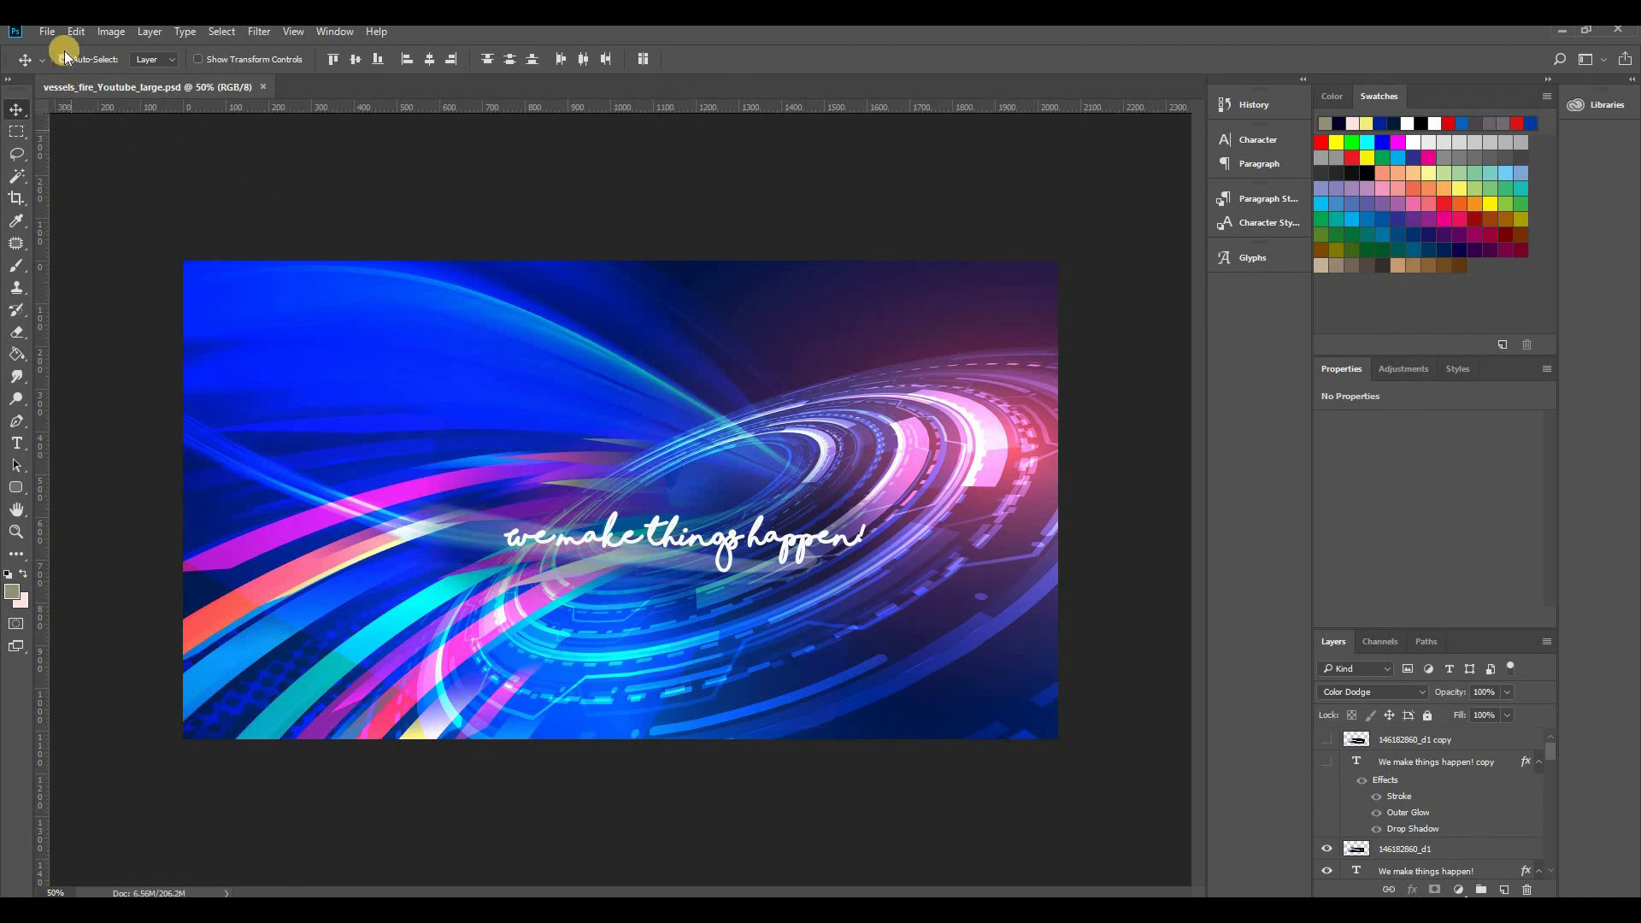
pyautogui.click(47, 31)
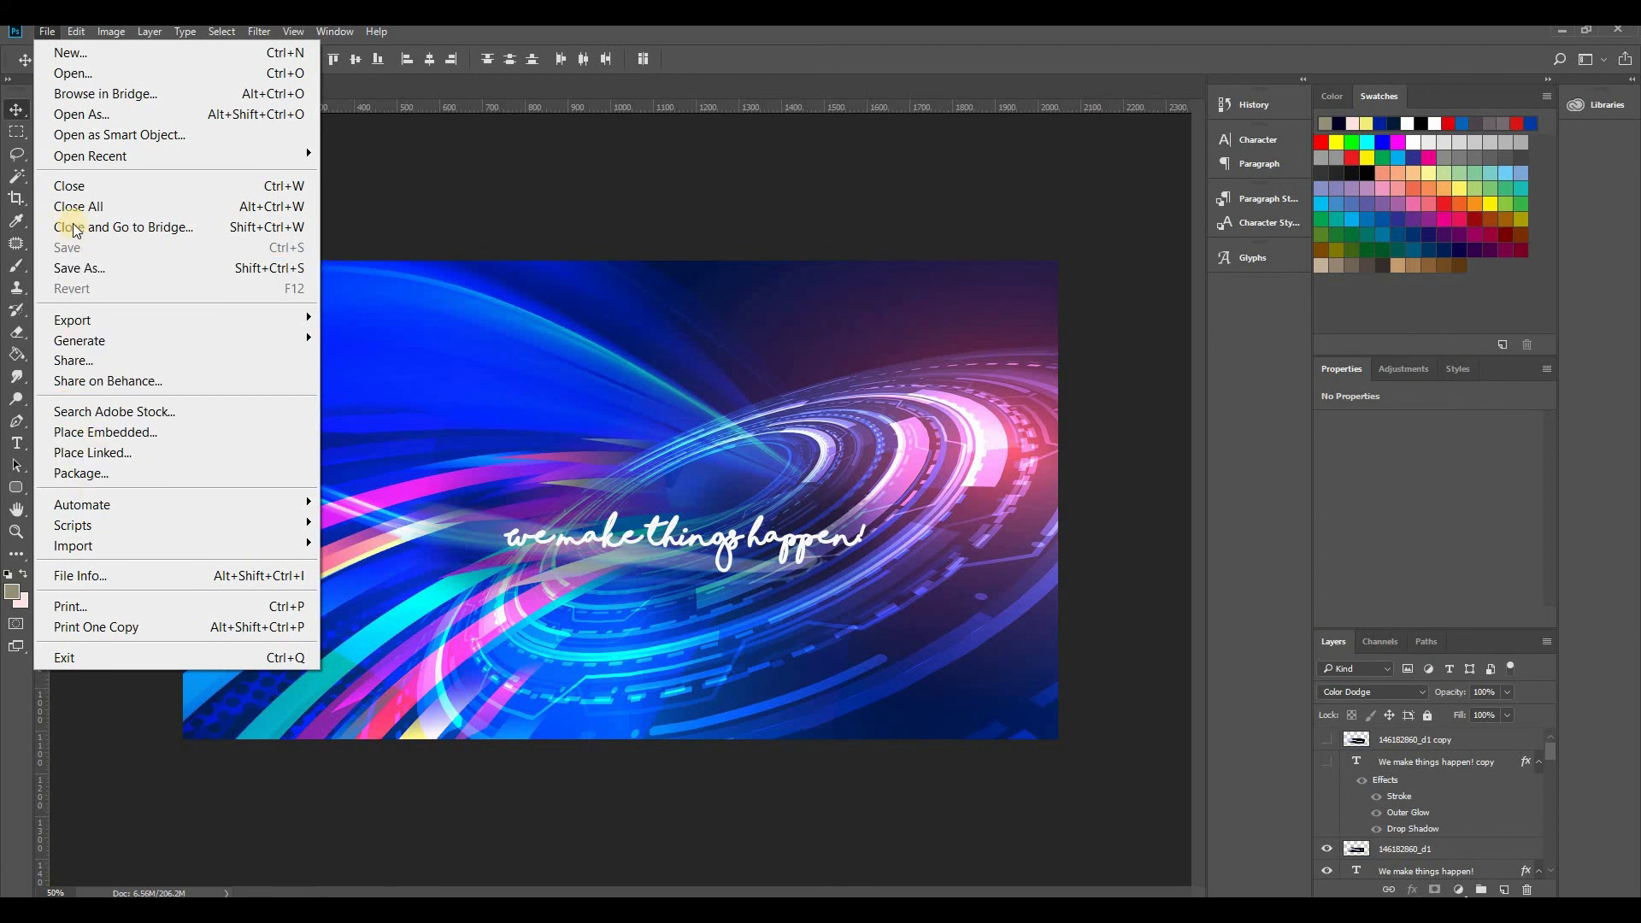
pyautogui.moveTo(76, 31)
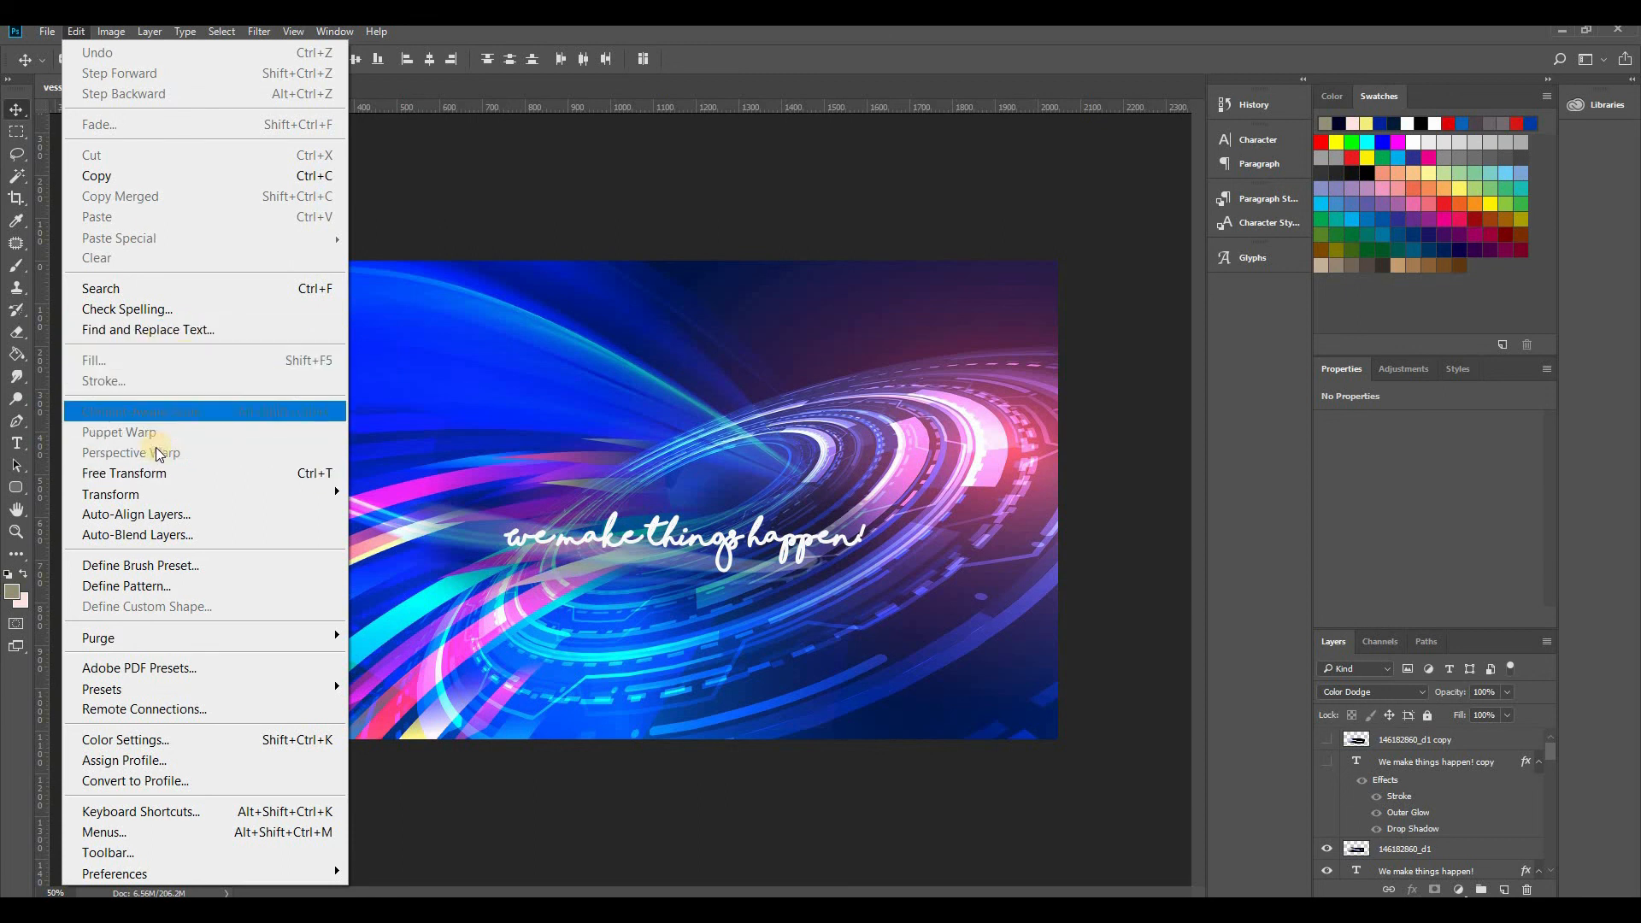
pyautogui.moveTo(160, 500)
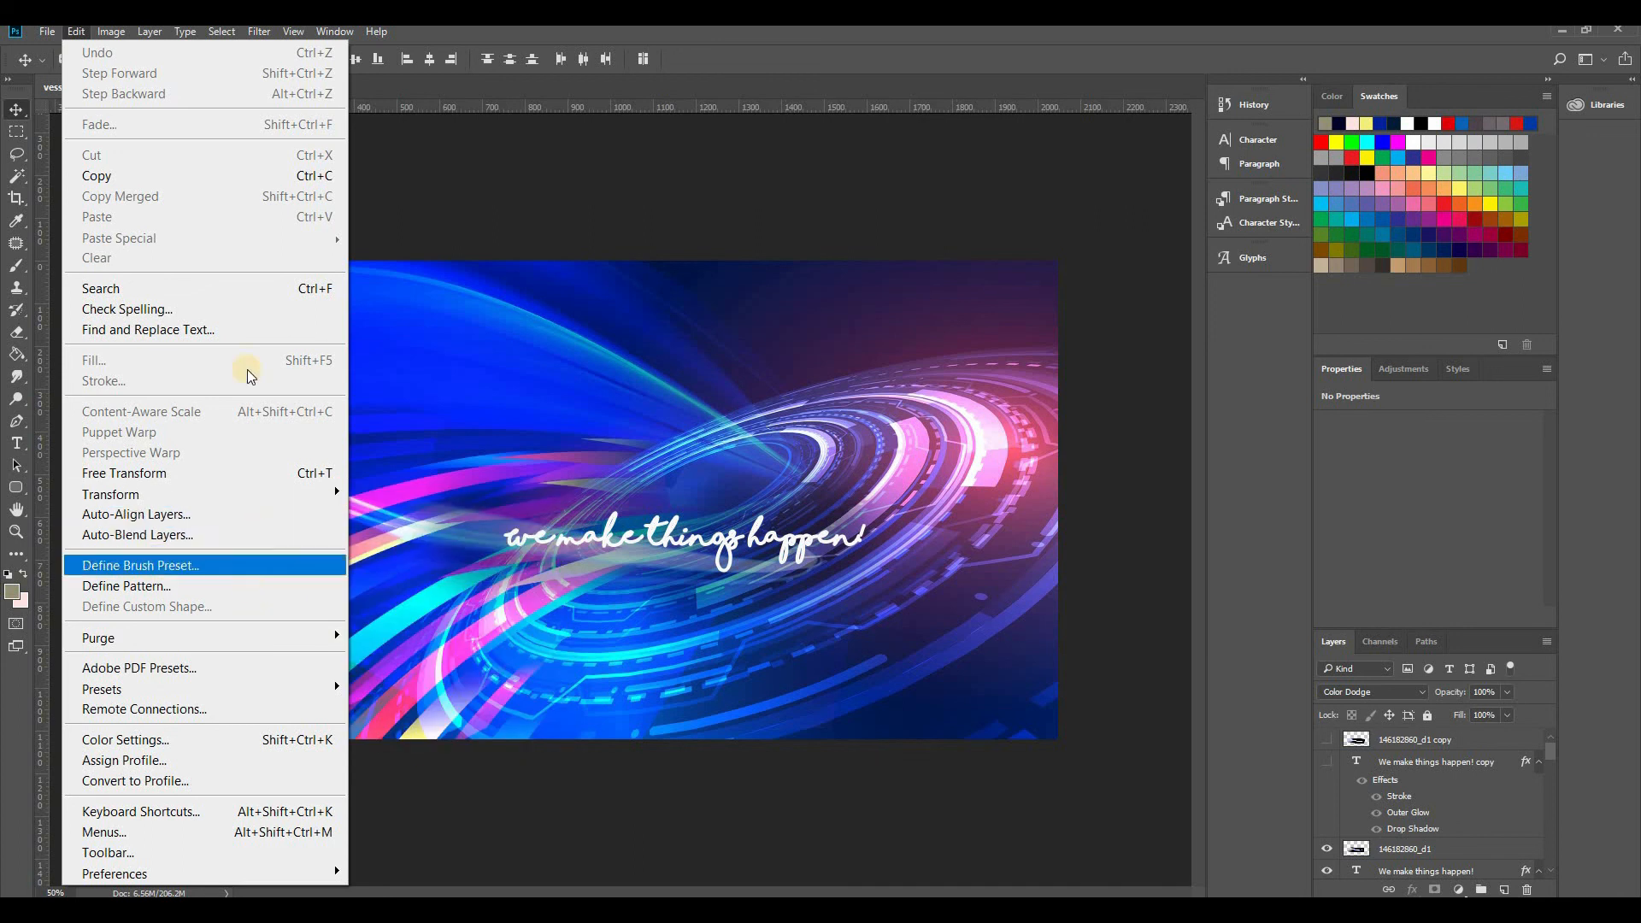
pyautogui.moveTo(113, 36)
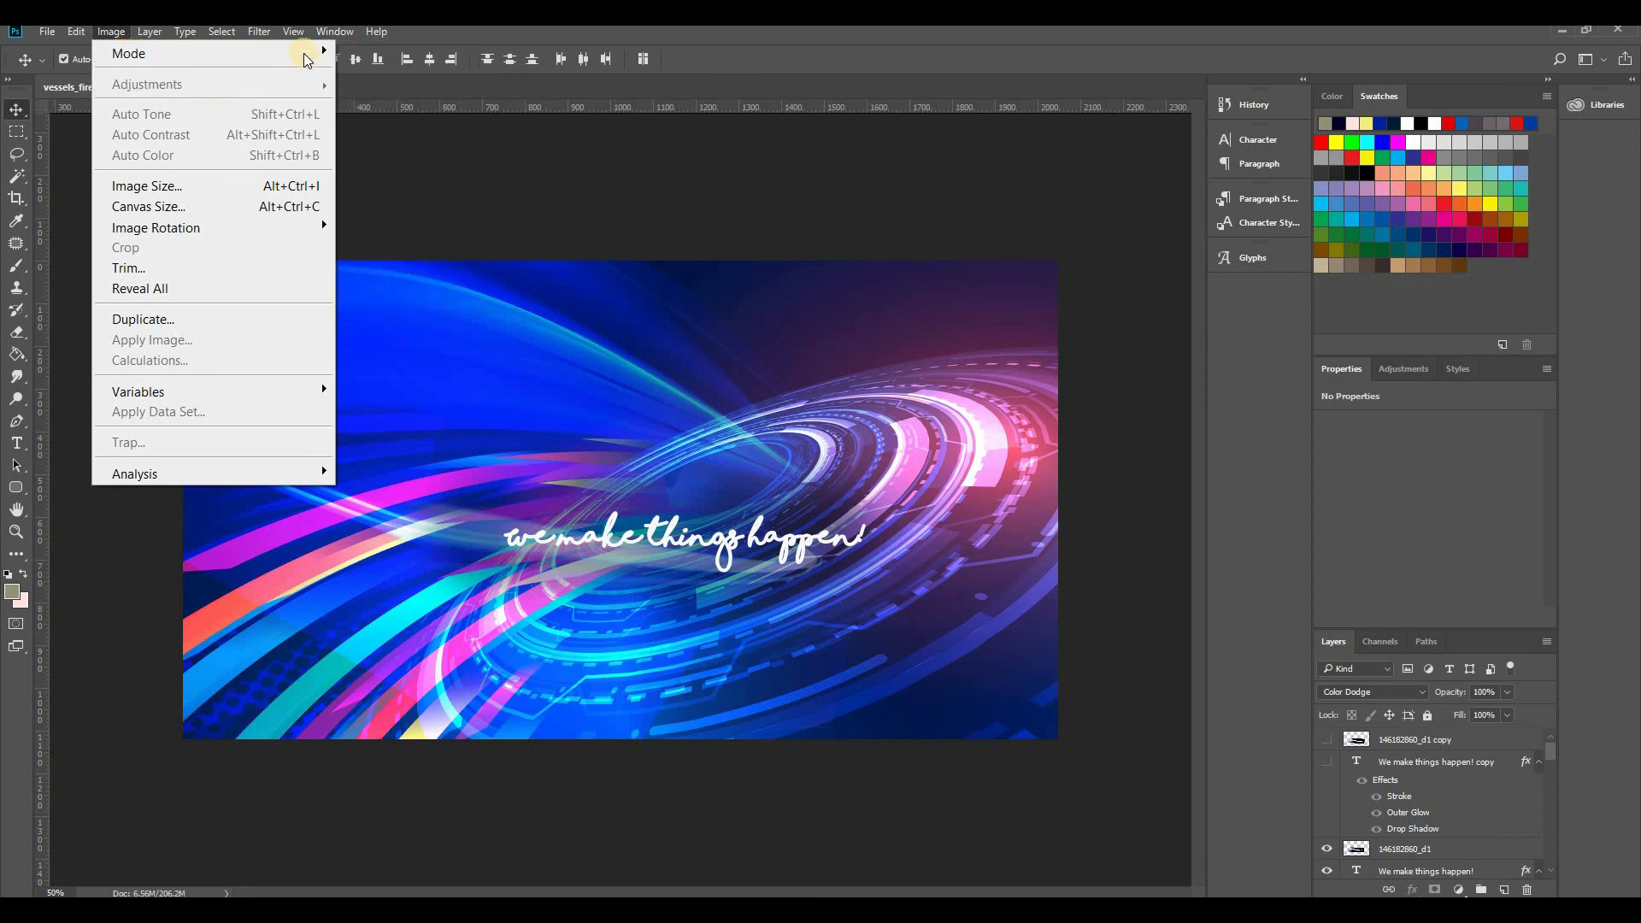
pyautogui.moveTo(306, 56)
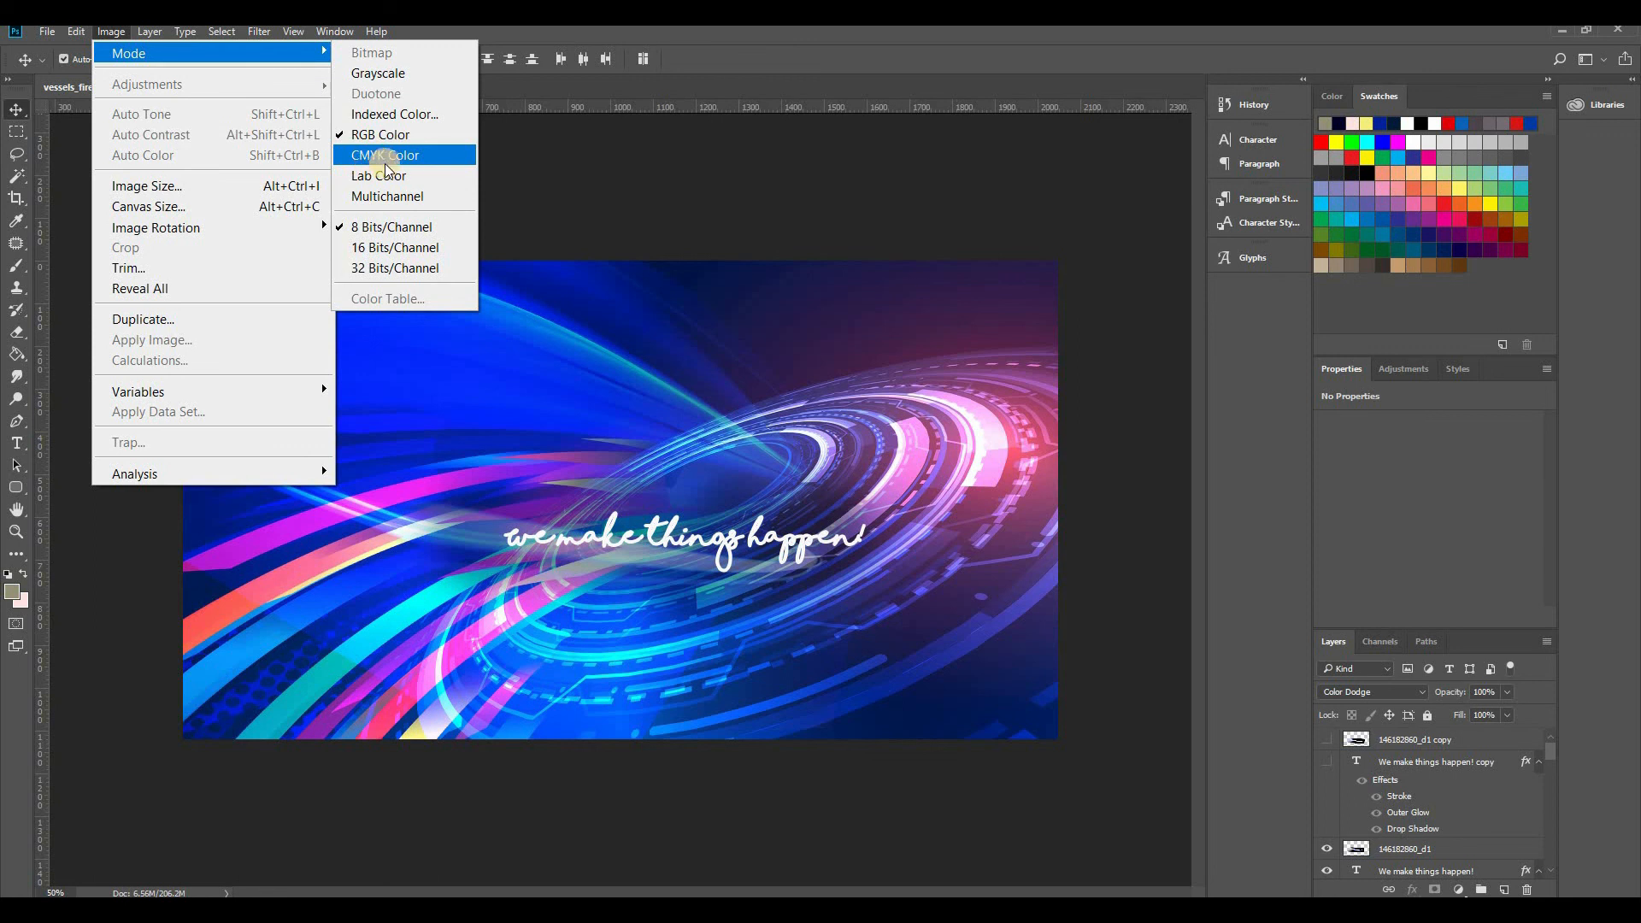
pyautogui.click(538, 174)
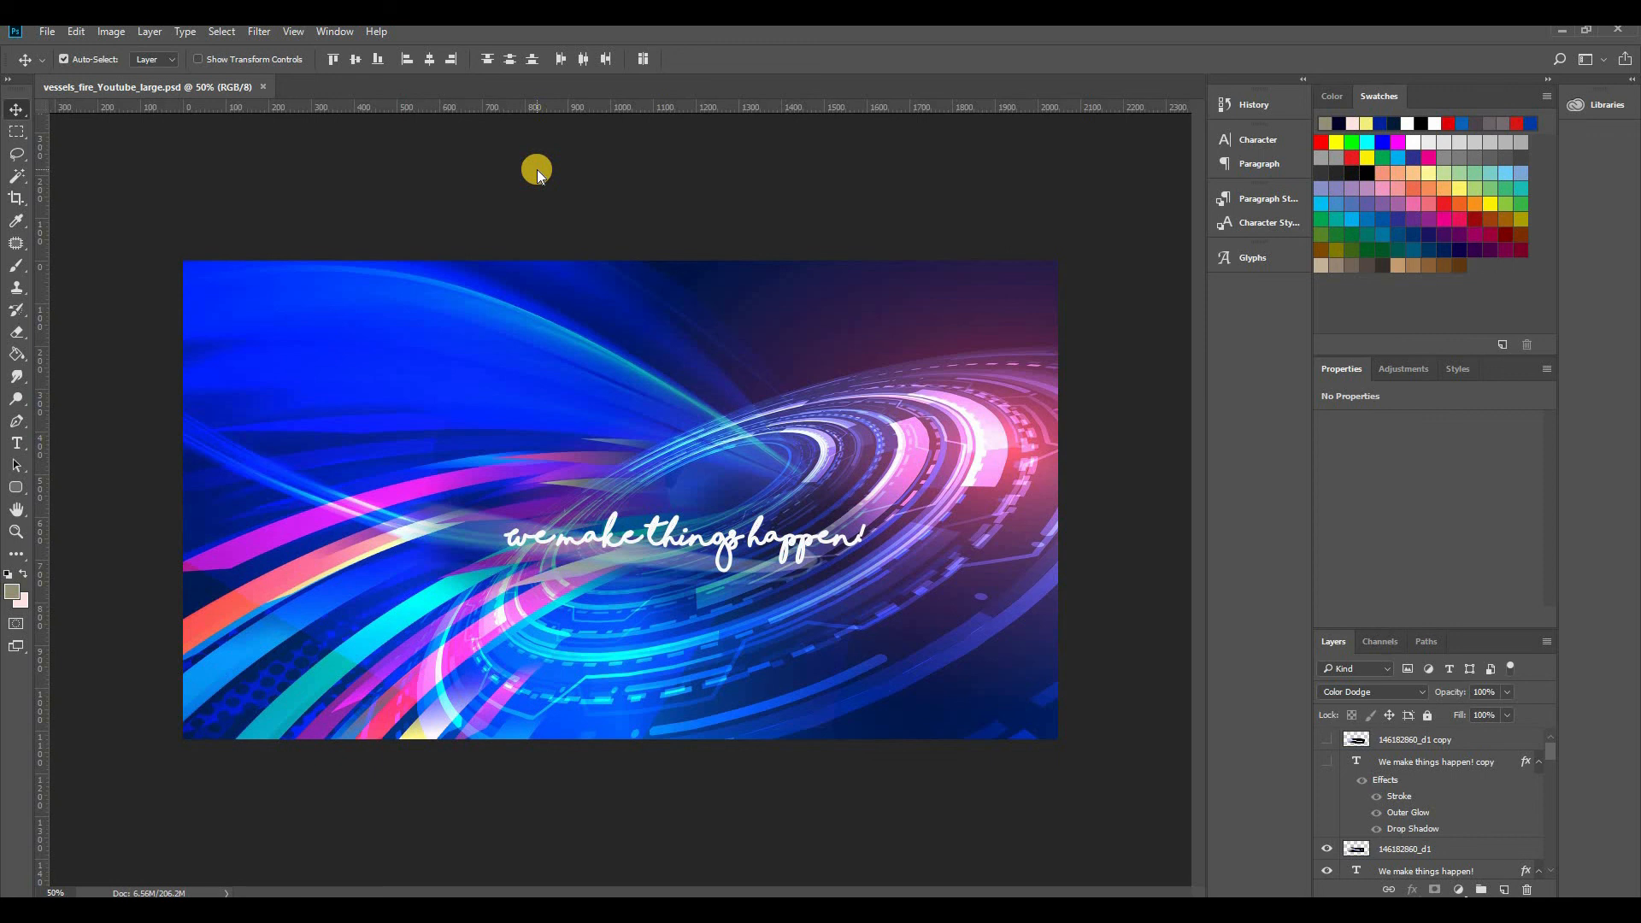
# - Zoom in to 1600% on the light streaks above the lettering to examine the image's individual pixels
pyautogui.press('ctrl')
pyautogui.press('ctrl')
pyautogui.hotkey('ctrl', '+')
pyautogui.hotkey('ctrl', '+')
pyautogui.hotkey('ctrl', '+')
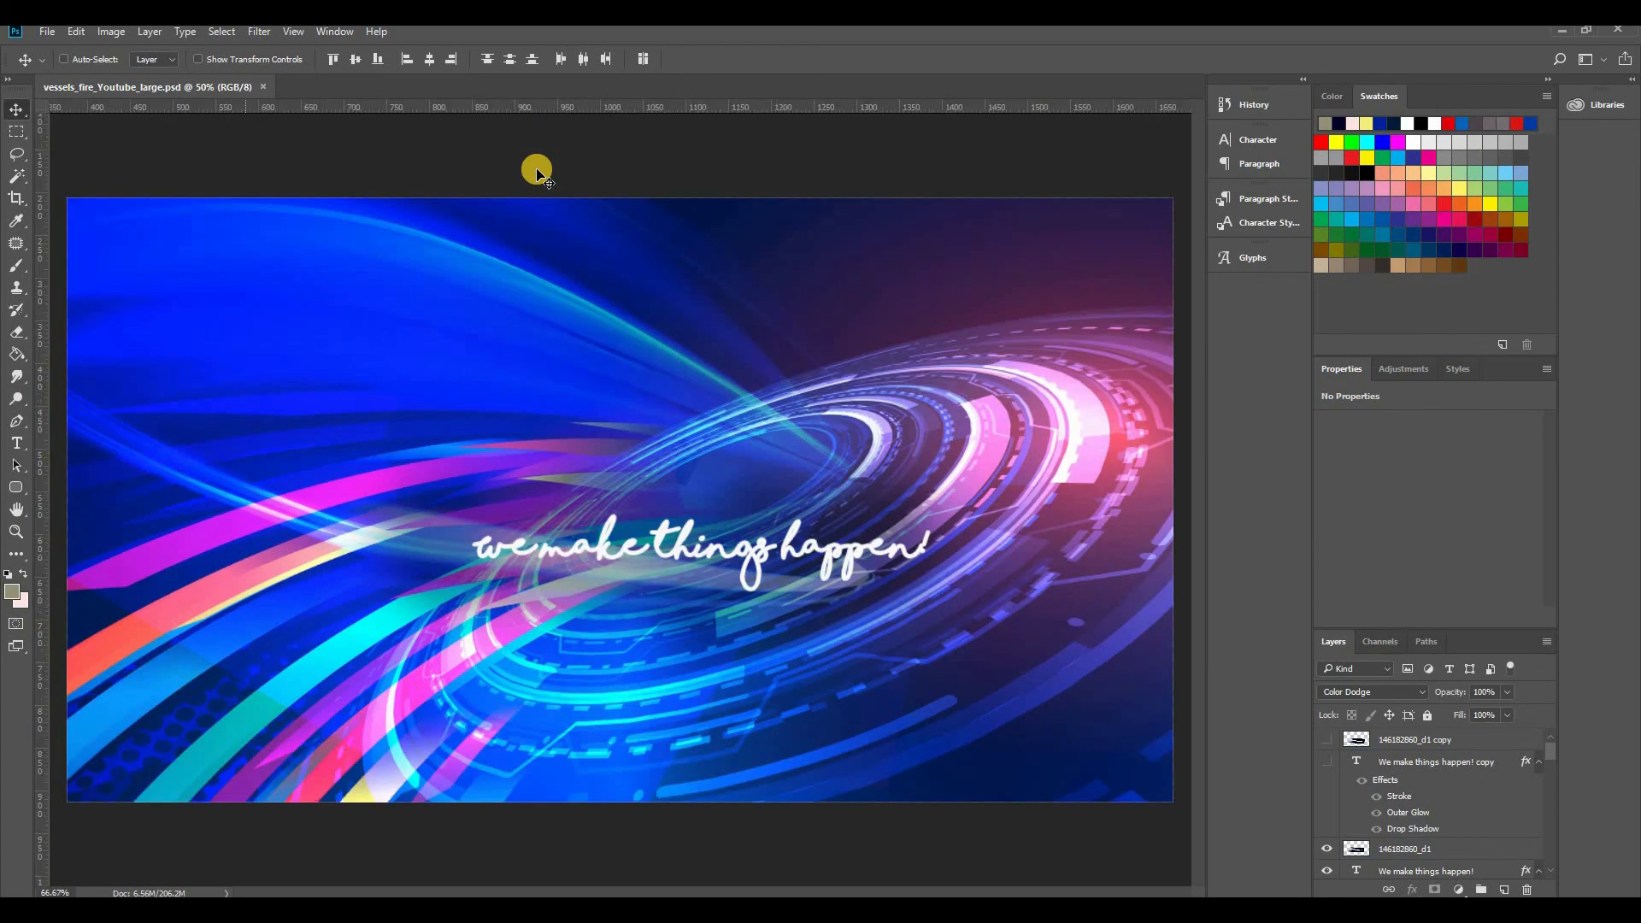
pyautogui.hotkey('ctrl', '+')
pyautogui.hotkey('ctrl', '+')
pyautogui.hotkey('ctrl', '+')
pyautogui.hotkey('ctrl', '+')
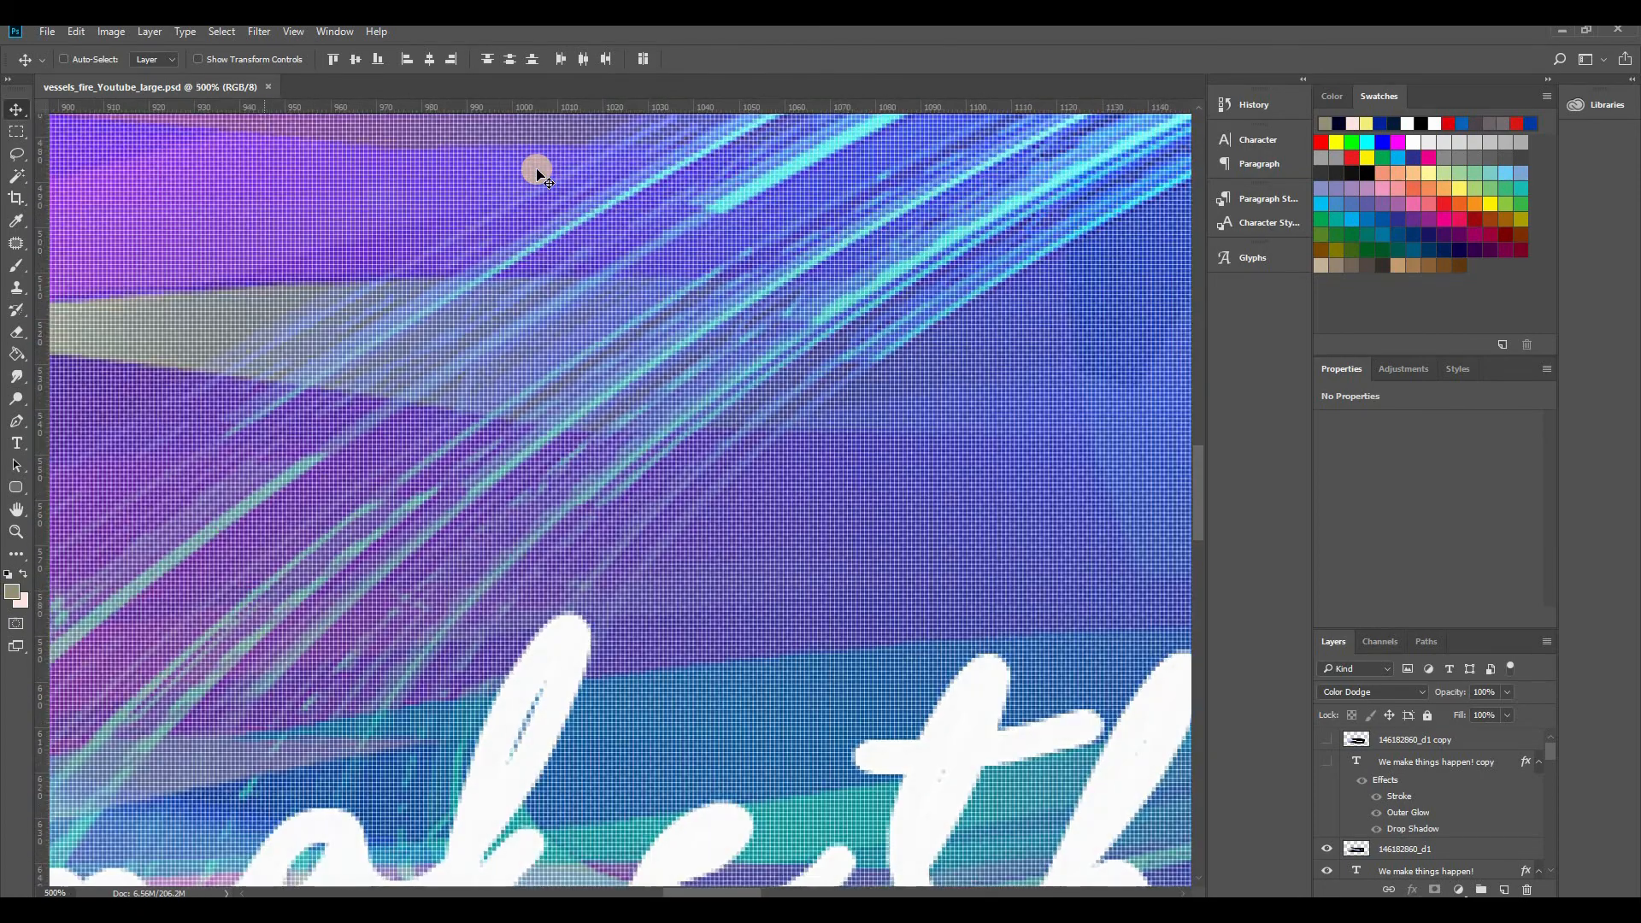
pyautogui.hotkey('ctrl', '+')
pyautogui.hotkey('ctrl', '+')
pyautogui.hotkey('ctrl', '+')
pyautogui.hotkey('ctrl', '+')
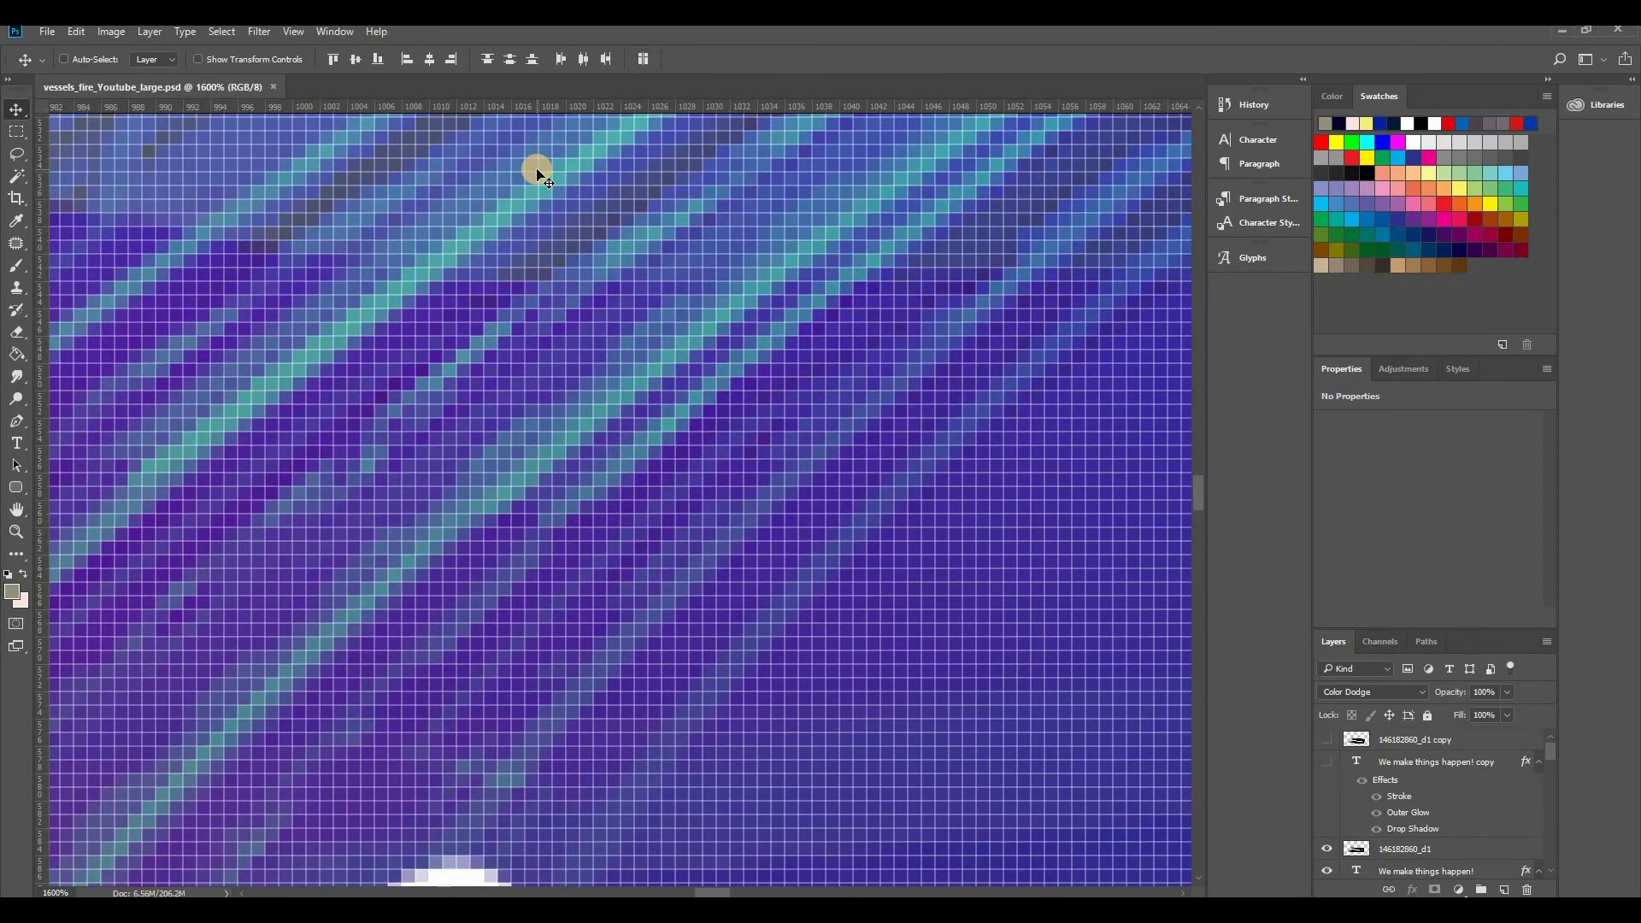
pyautogui.hotkey('ctrl', '-')
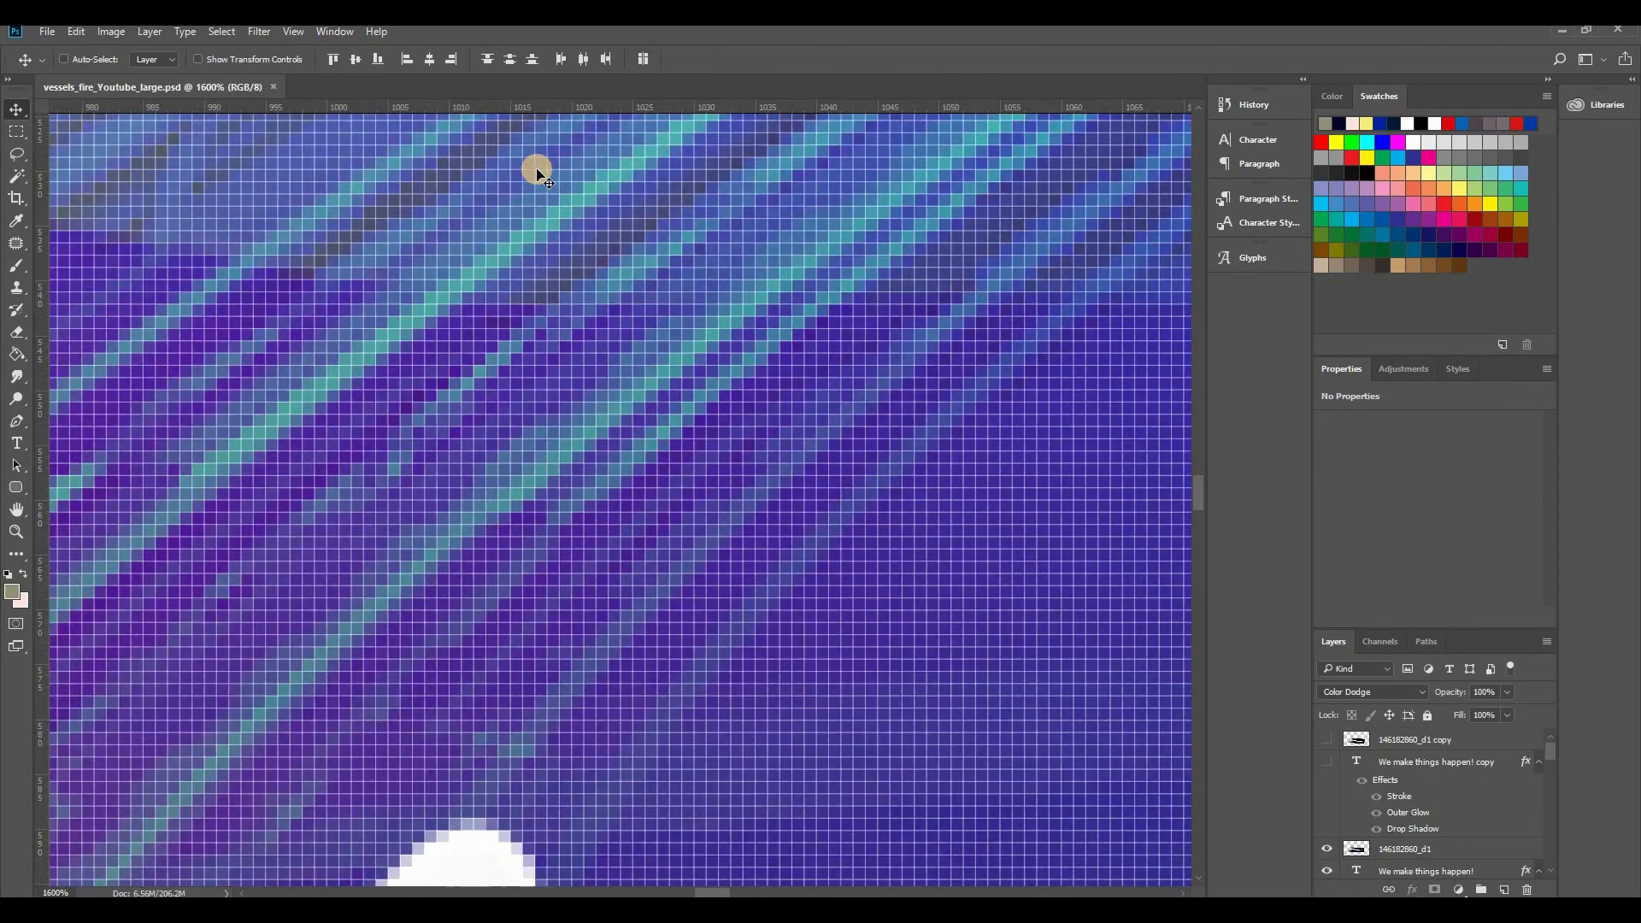
pyautogui.hotkey('ctrl', '+')
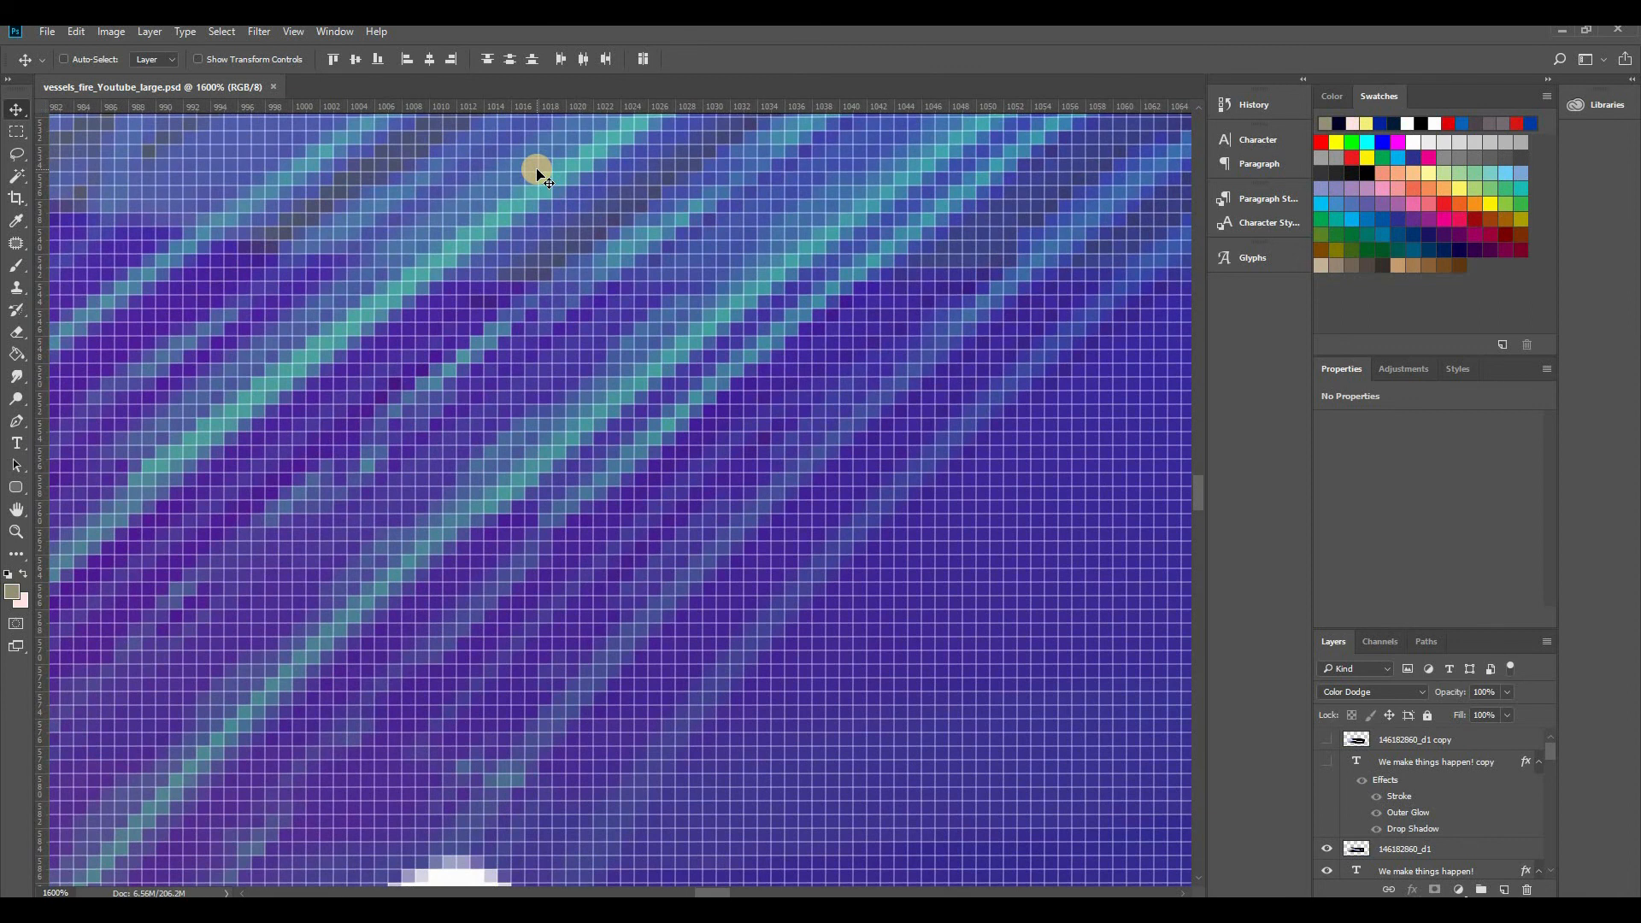
# - Zoom back out to 50% to view the whole banner
pyautogui.hotkey('ctrl', '-')
pyautogui.hotkey('ctrl', '-')
pyautogui.hotkey('ctrl', '-')
pyautogui.hotkey('ctrl', '-')
pyautogui.hotkey('ctrl', '-')
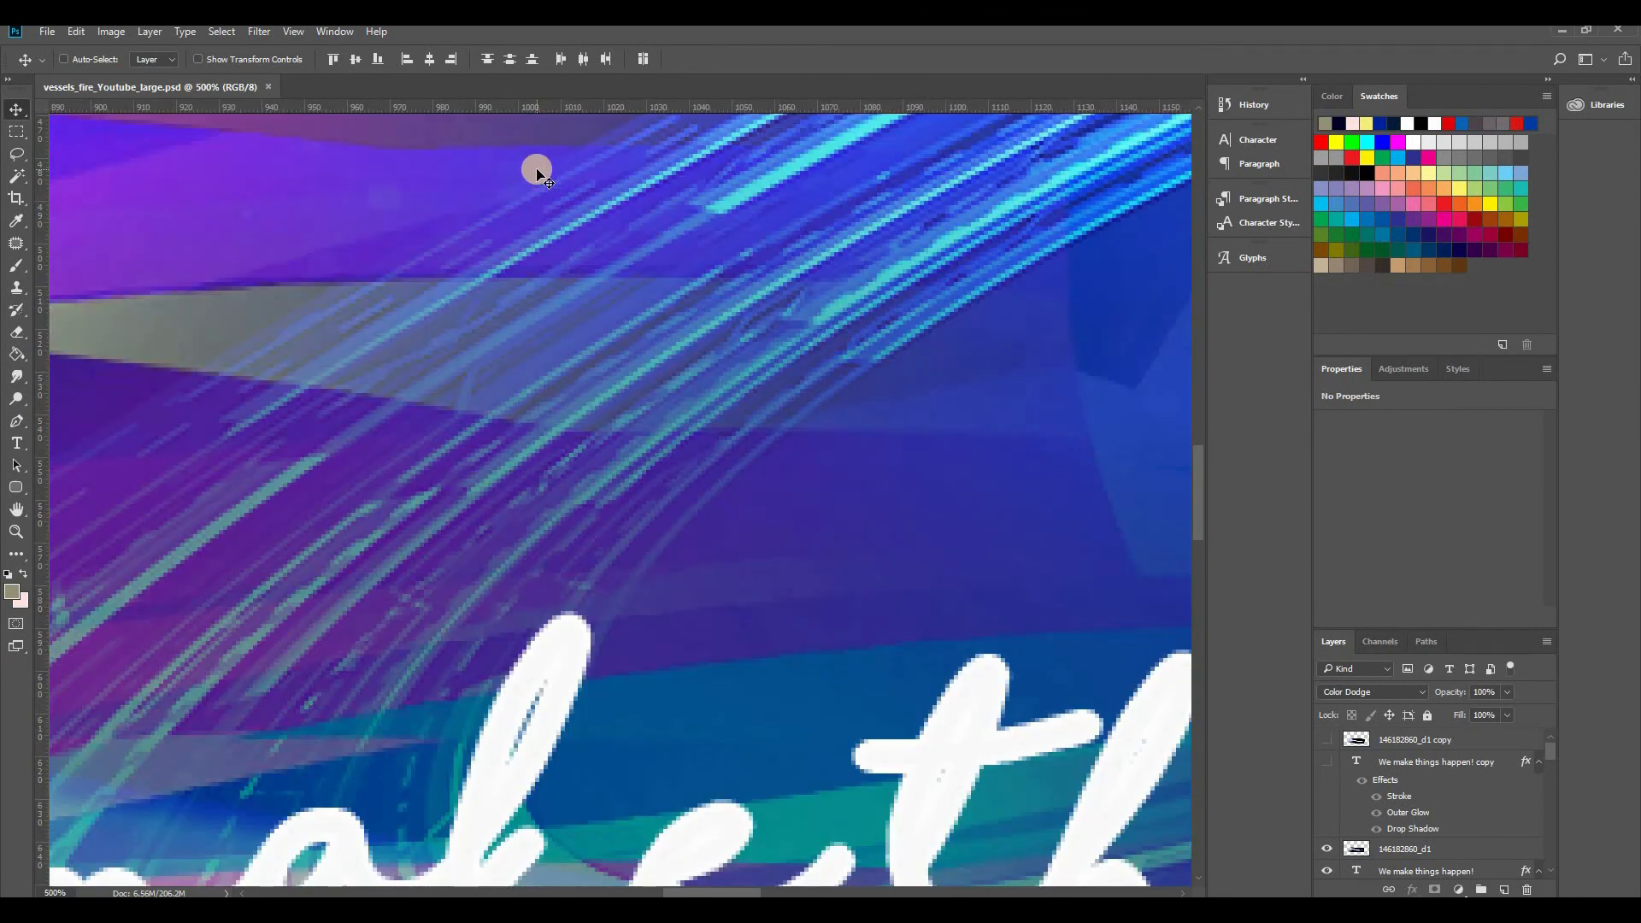
pyautogui.hotkey('ctrl', '-')
pyautogui.hotkey('ctrl', '-')
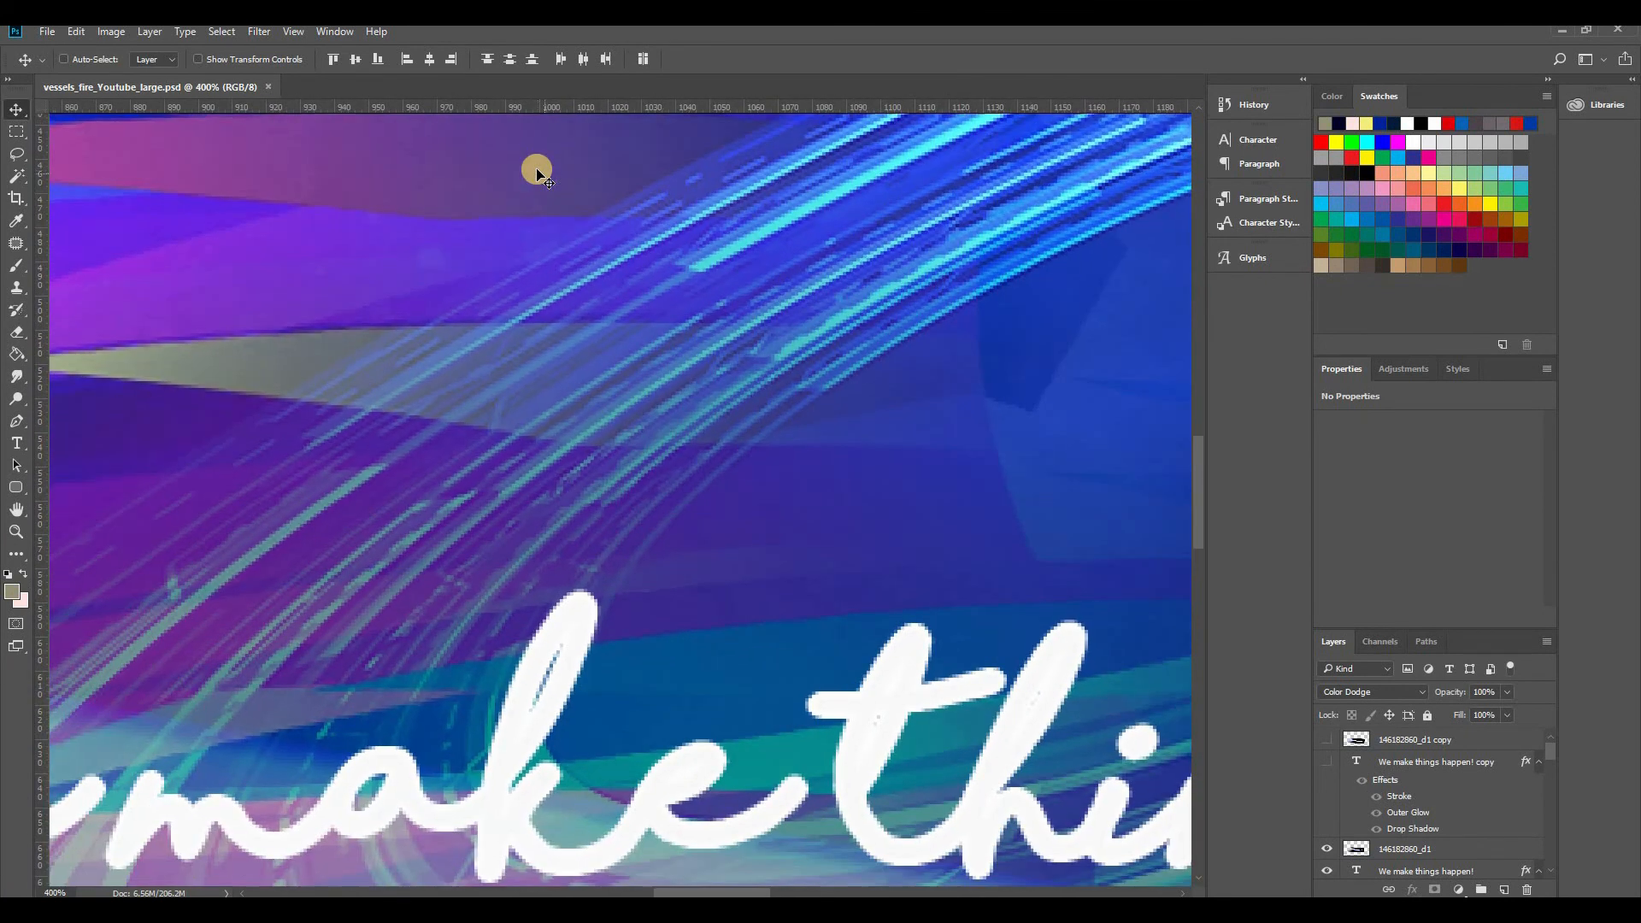
pyautogui.hotkey('ctrl', '-')
pyautogui.hotkey('ctrl', '-')
pyautogui.hotkey('ctrl', '-')
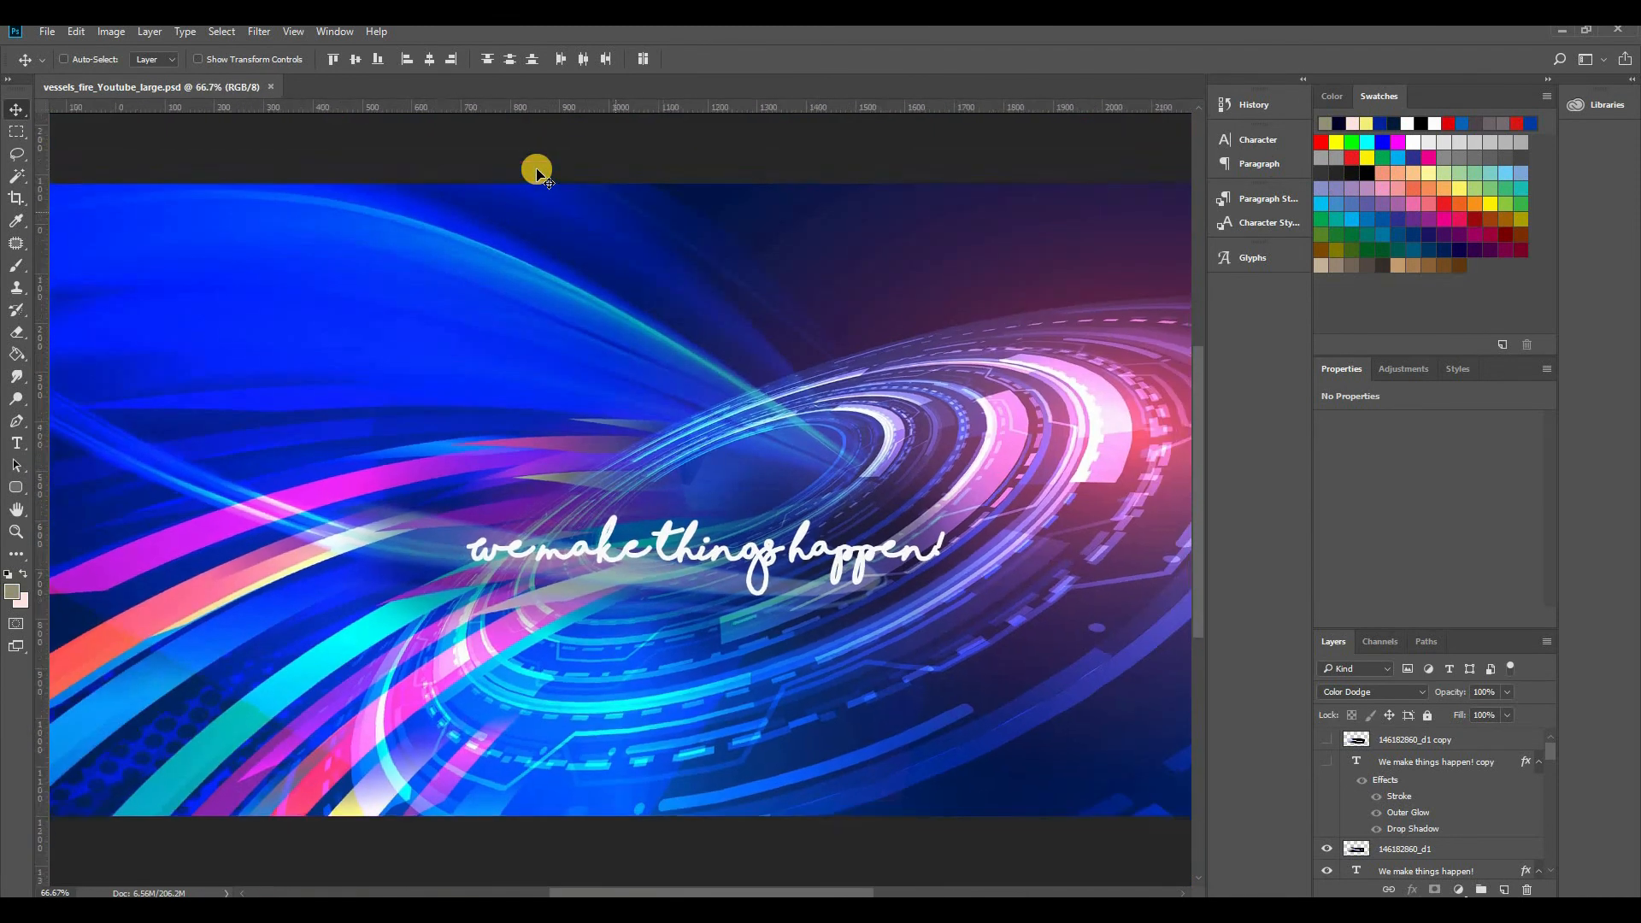
pyautogui.hotkey('ctrl', '-')
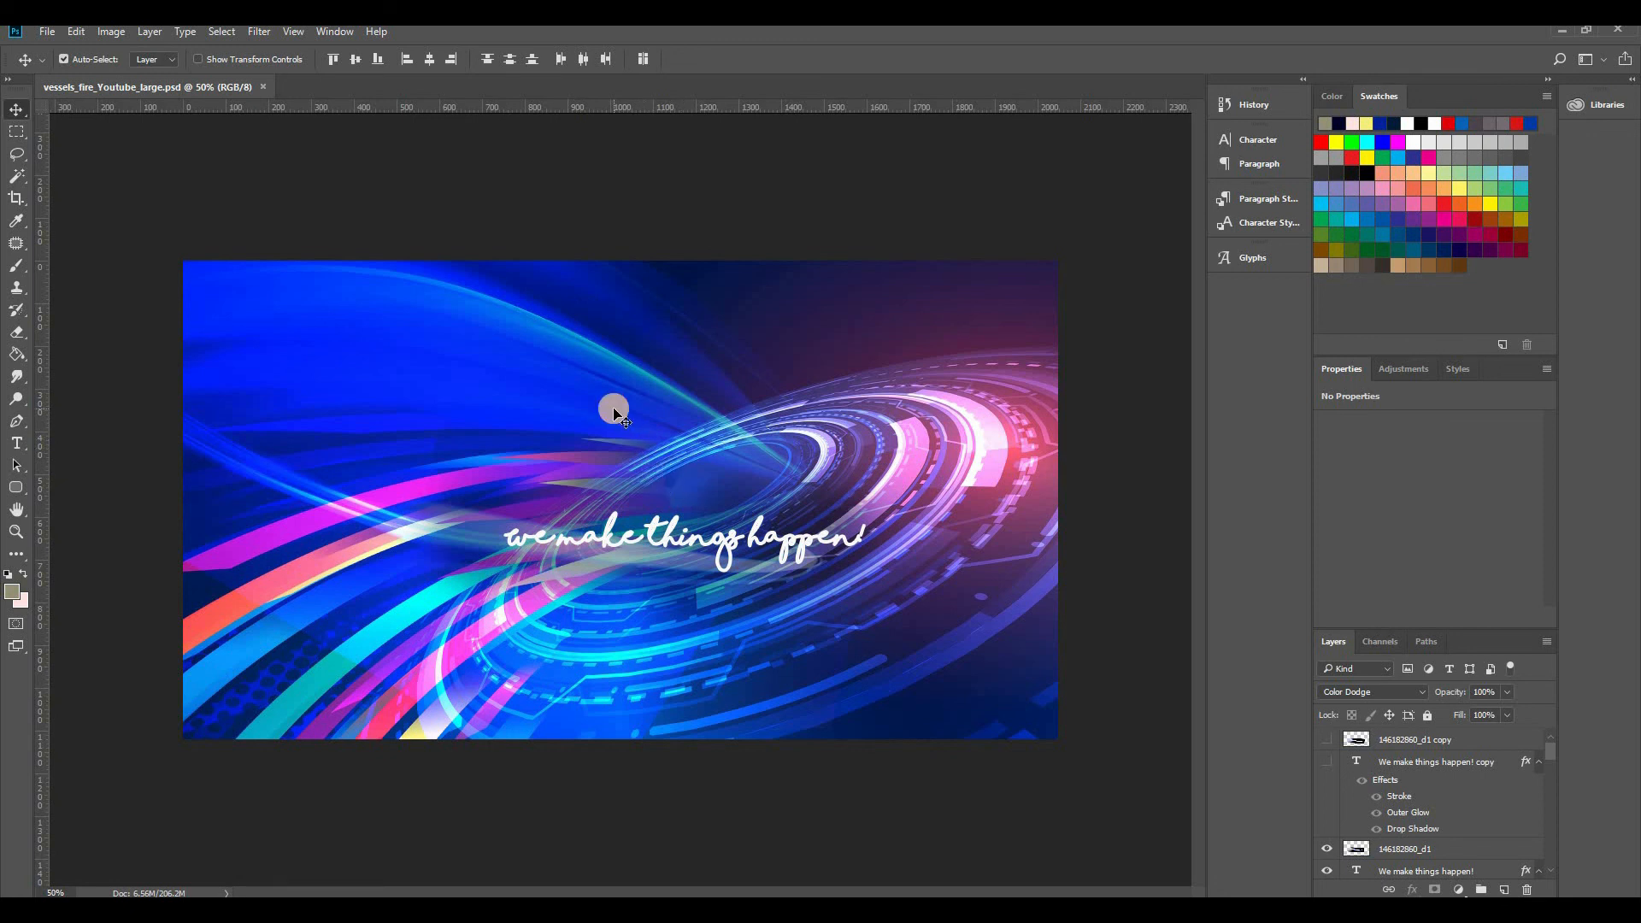
# - Inspect the "we make things happen!" lettering at magnifications up to 300%, and return to the full banner at 50%
pyautogui.hotkey('ctrl', '+')
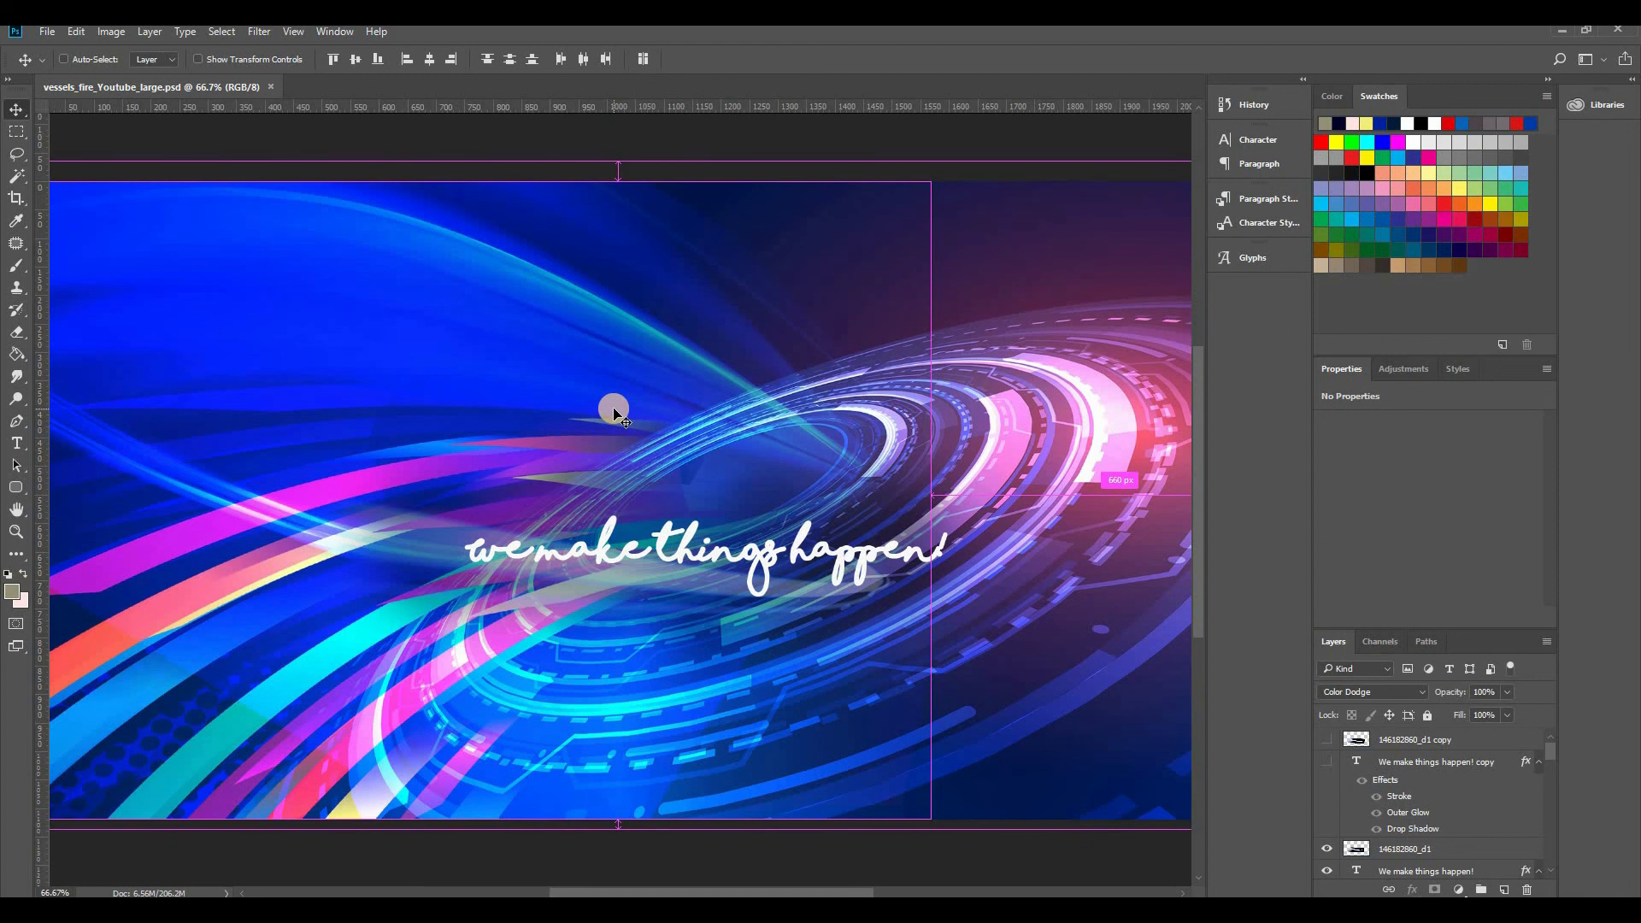
pyautogui.scroll(-2, 614, 410)
pyautogui.scroll(1, 614, 410)
pyautogui.press('ctrl')
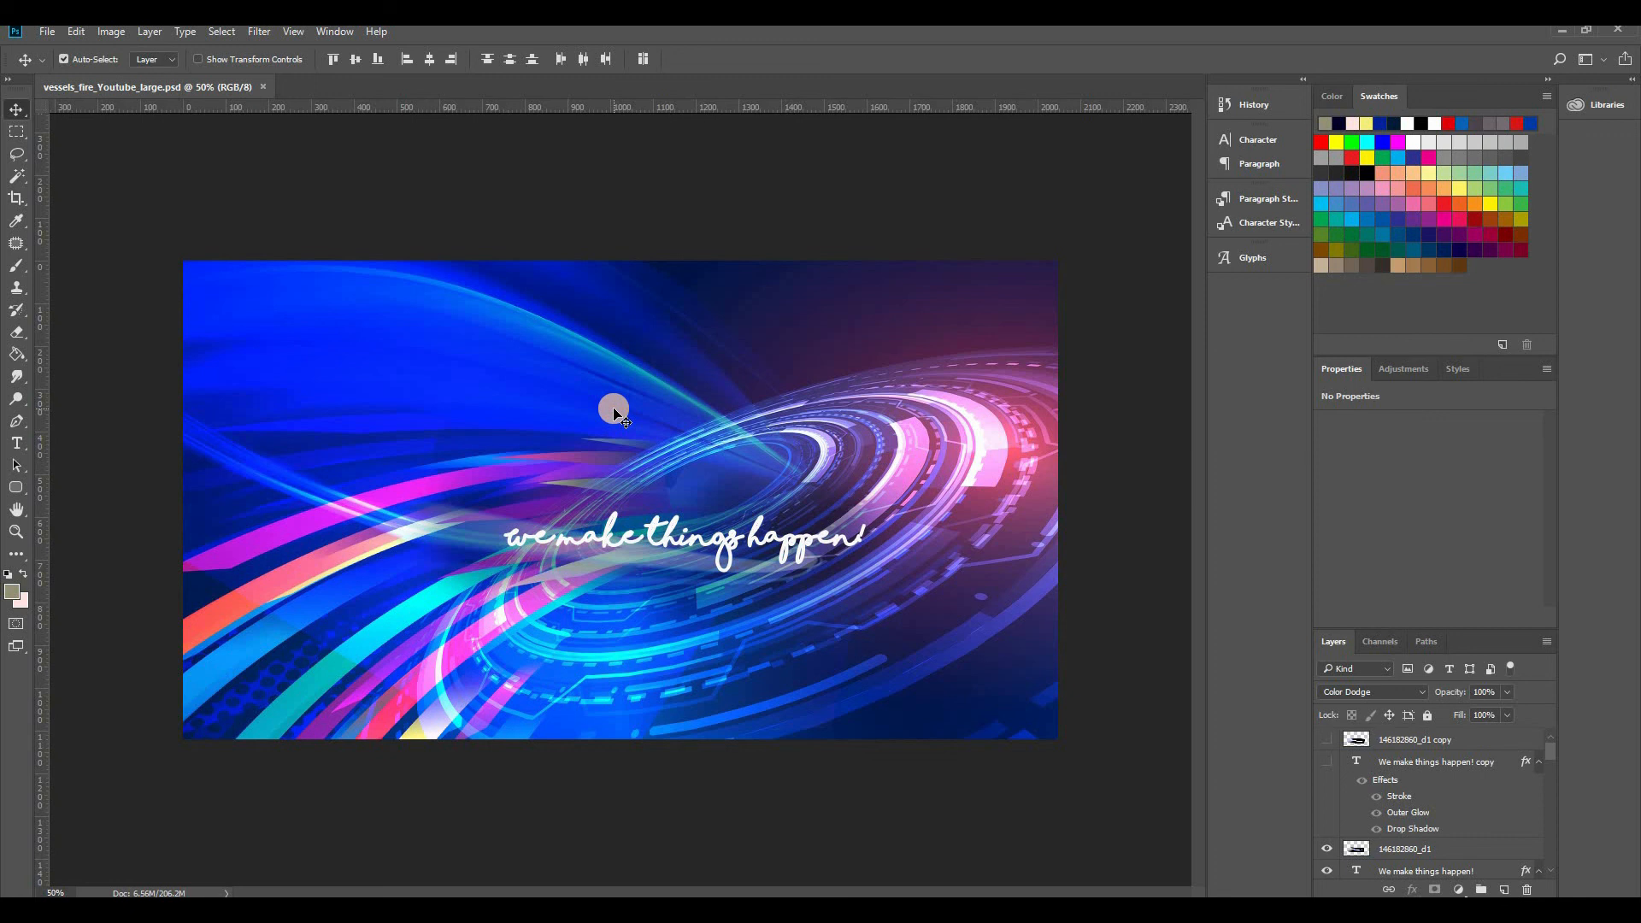
pyautogui.scroll(4, 614, 412)
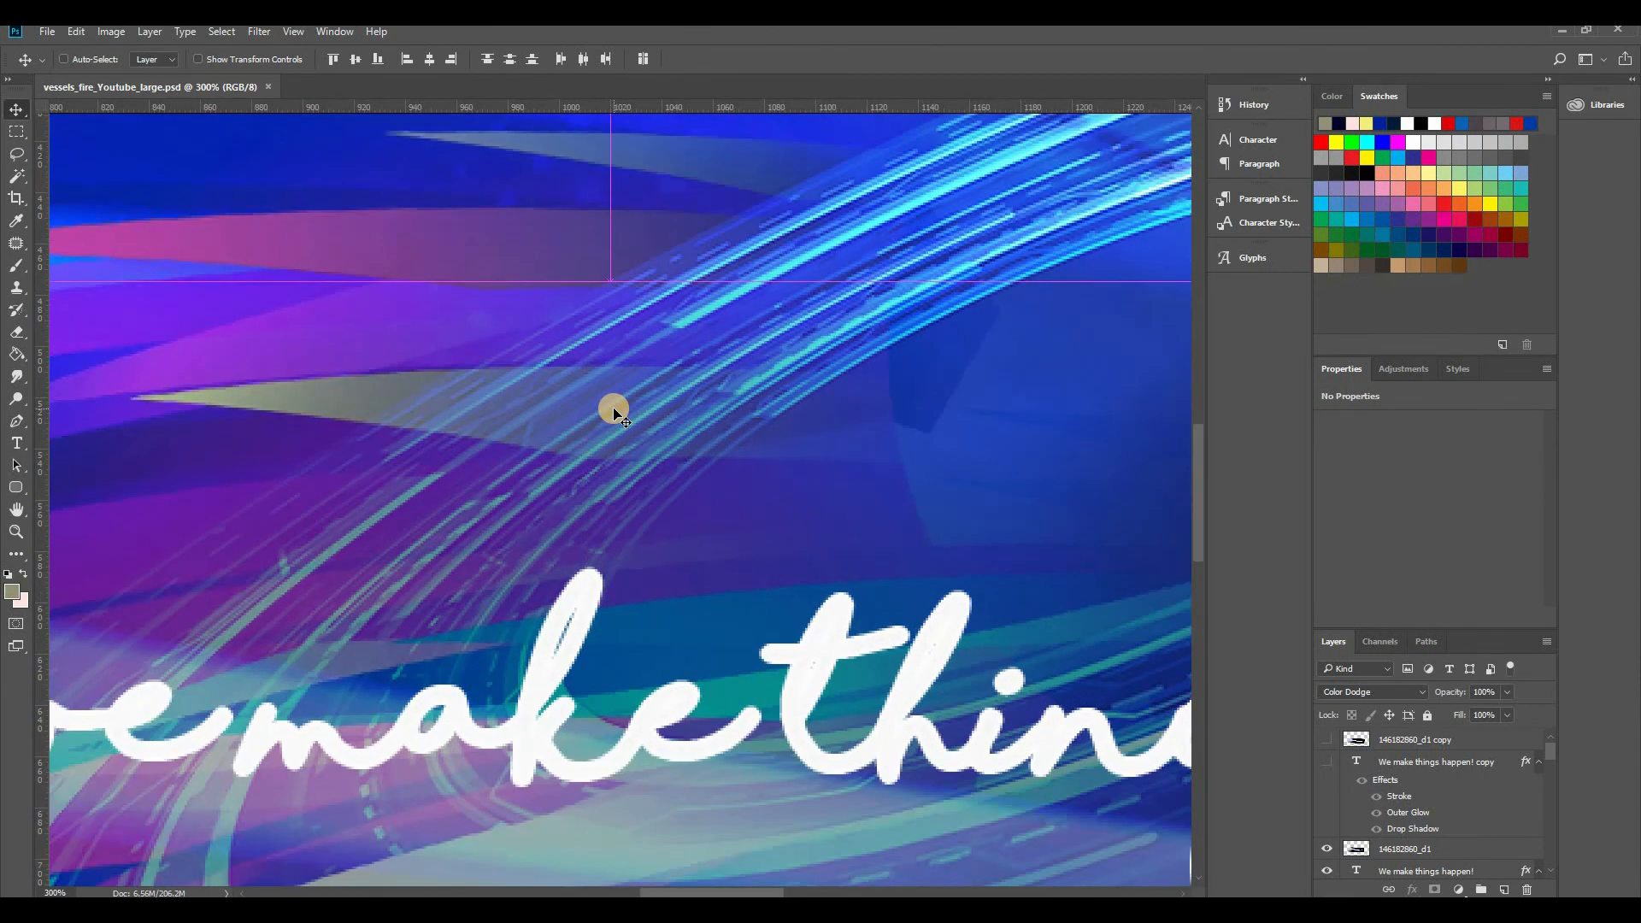
pyautogui.scroll(-2, 613, 412)
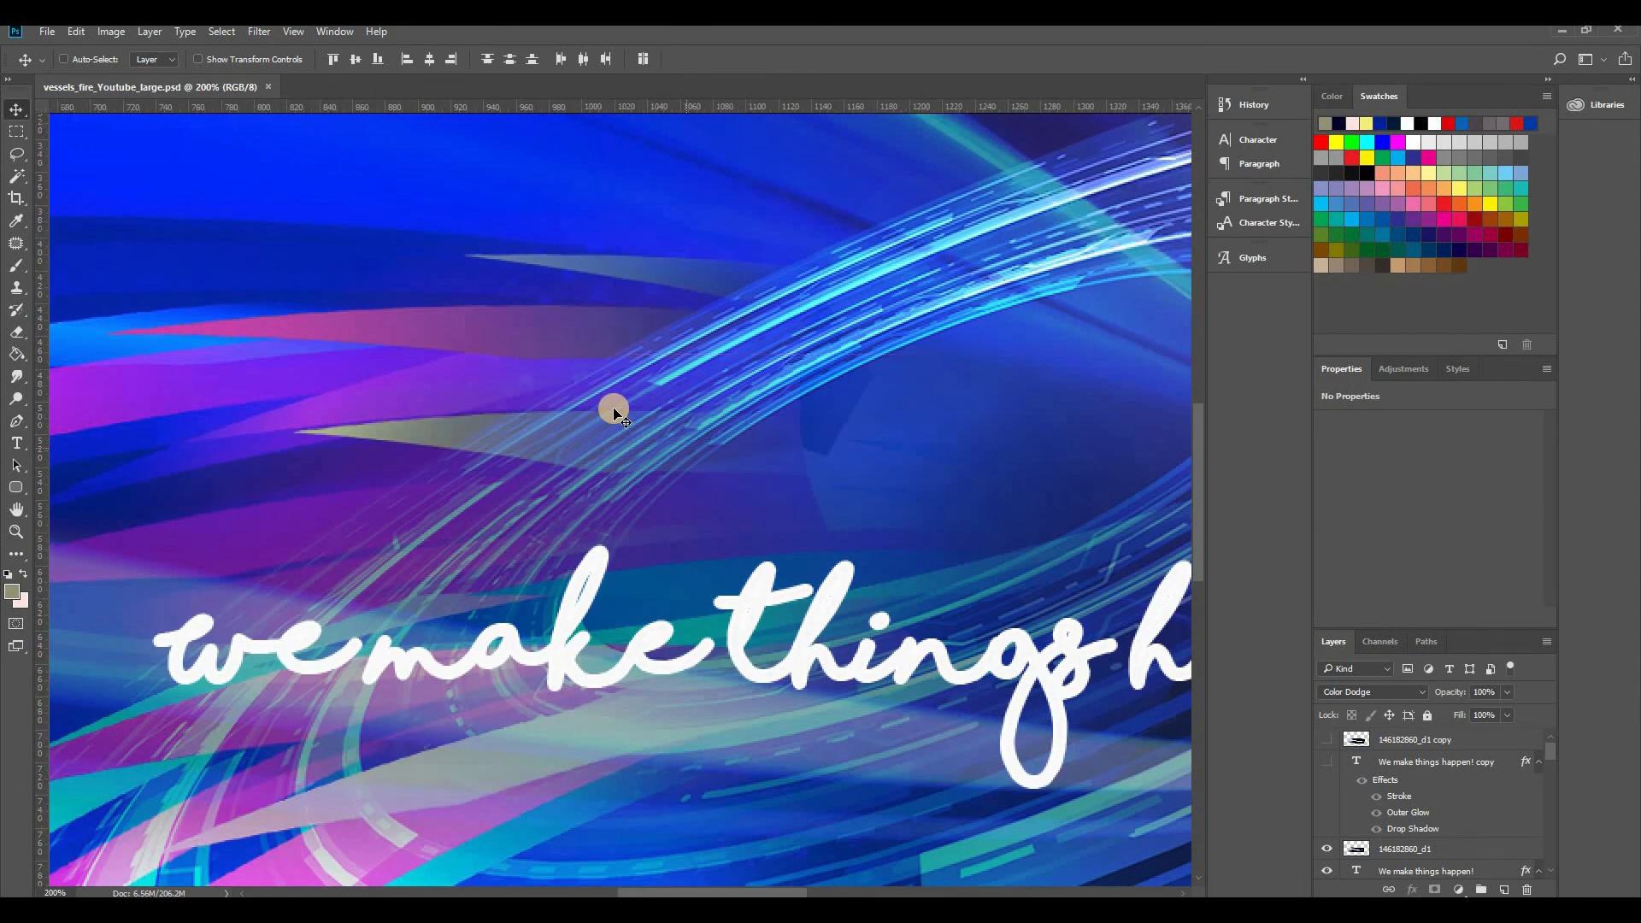
pyautogui.scroll(-2, 613, 412)
pyautogui.scroll(-1, 614, 412)
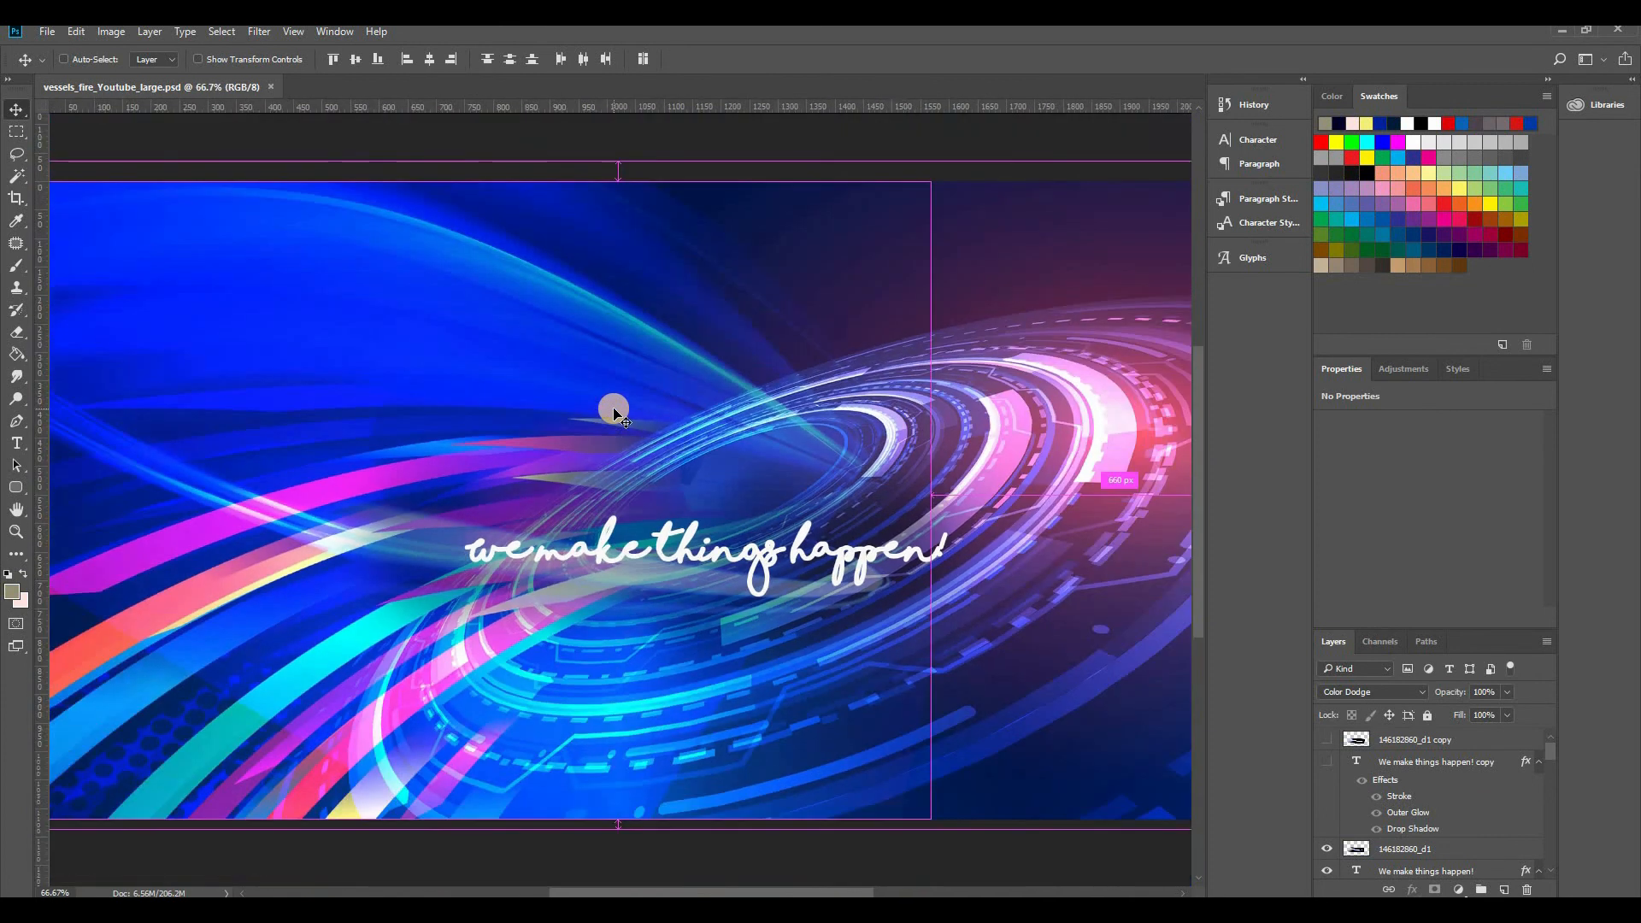
pyautogui.scroll(1, 613, 412)
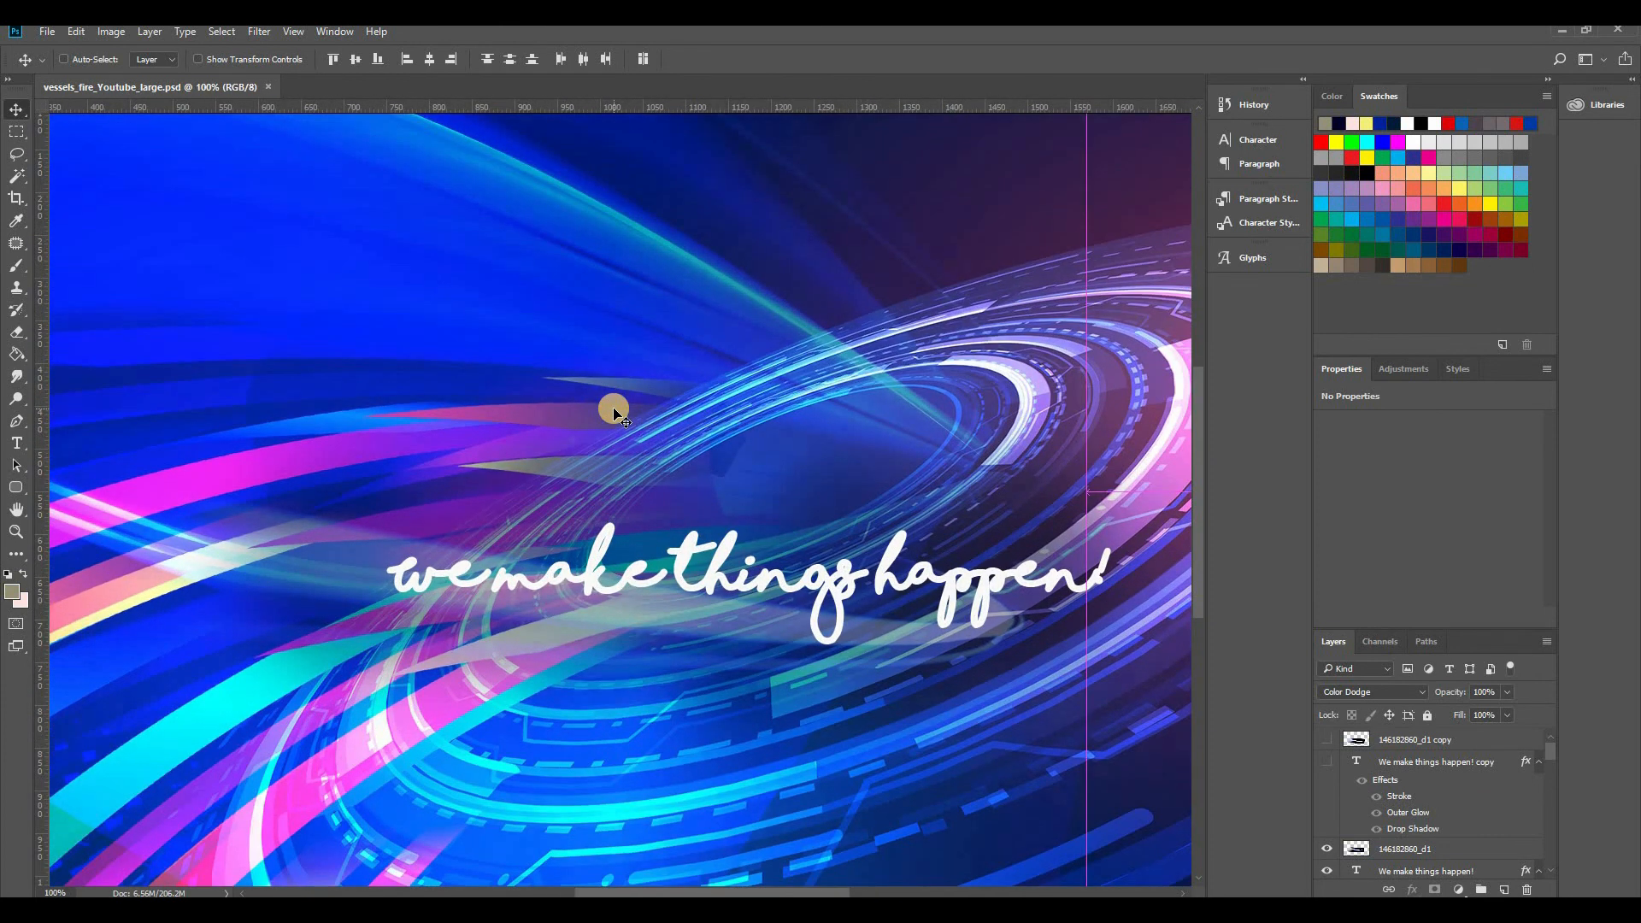
pyautogui.scroll(1, 614, 412)
pyautogui.scroll(-2, 613, 412)
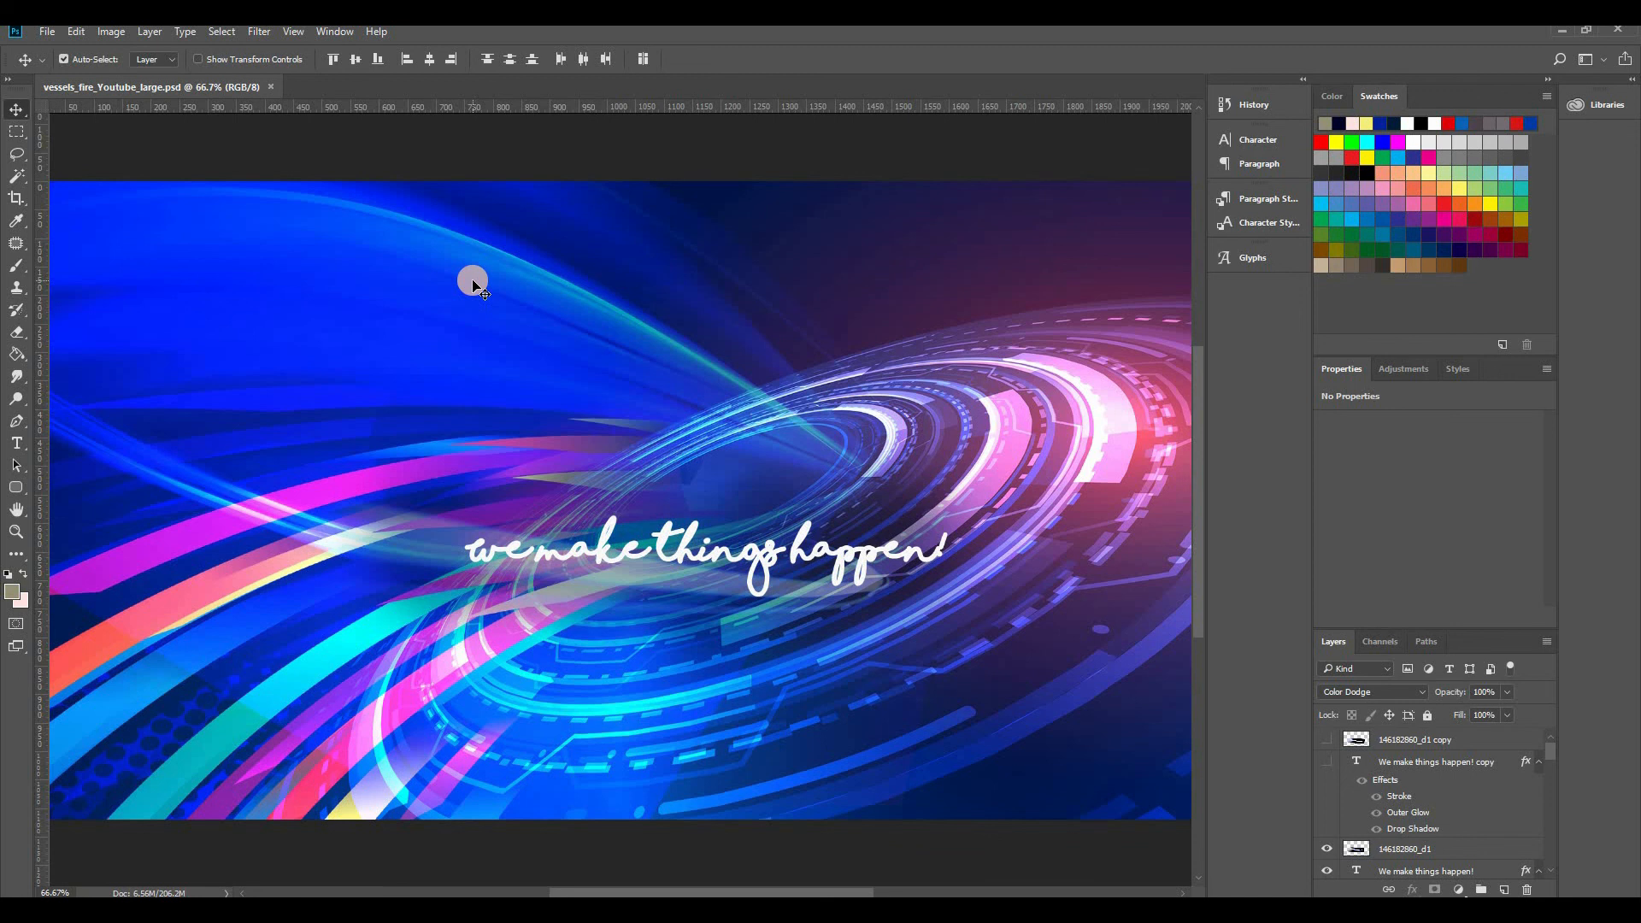
pyautogui.hotkey('ctrl', '-')
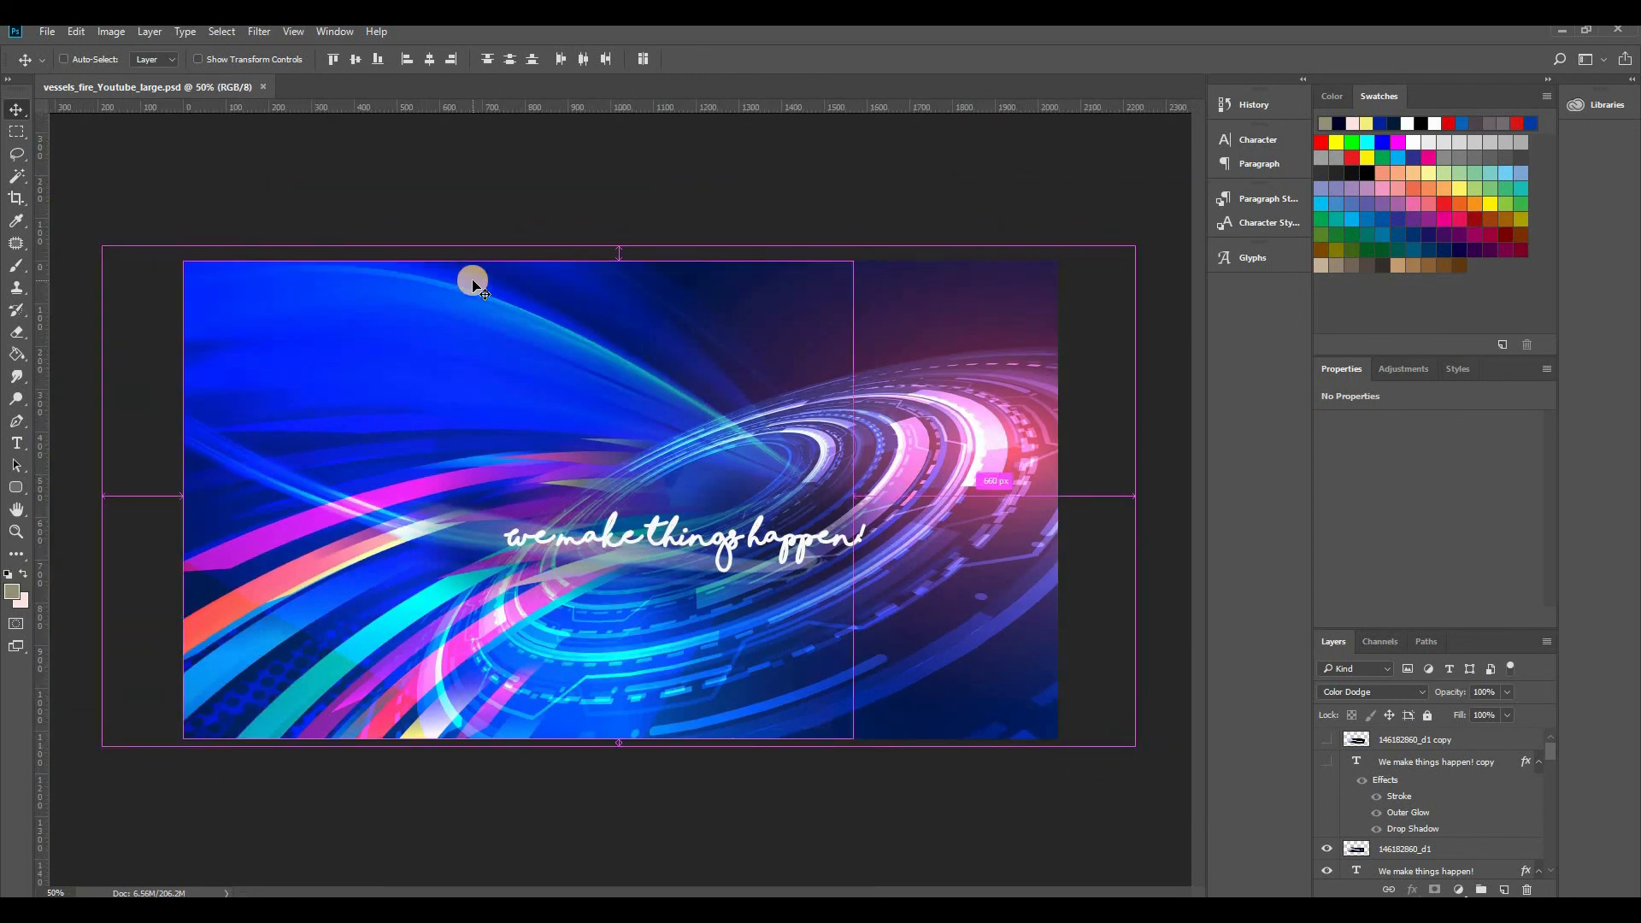
pyautogui.hotkey('ctrl', '+')
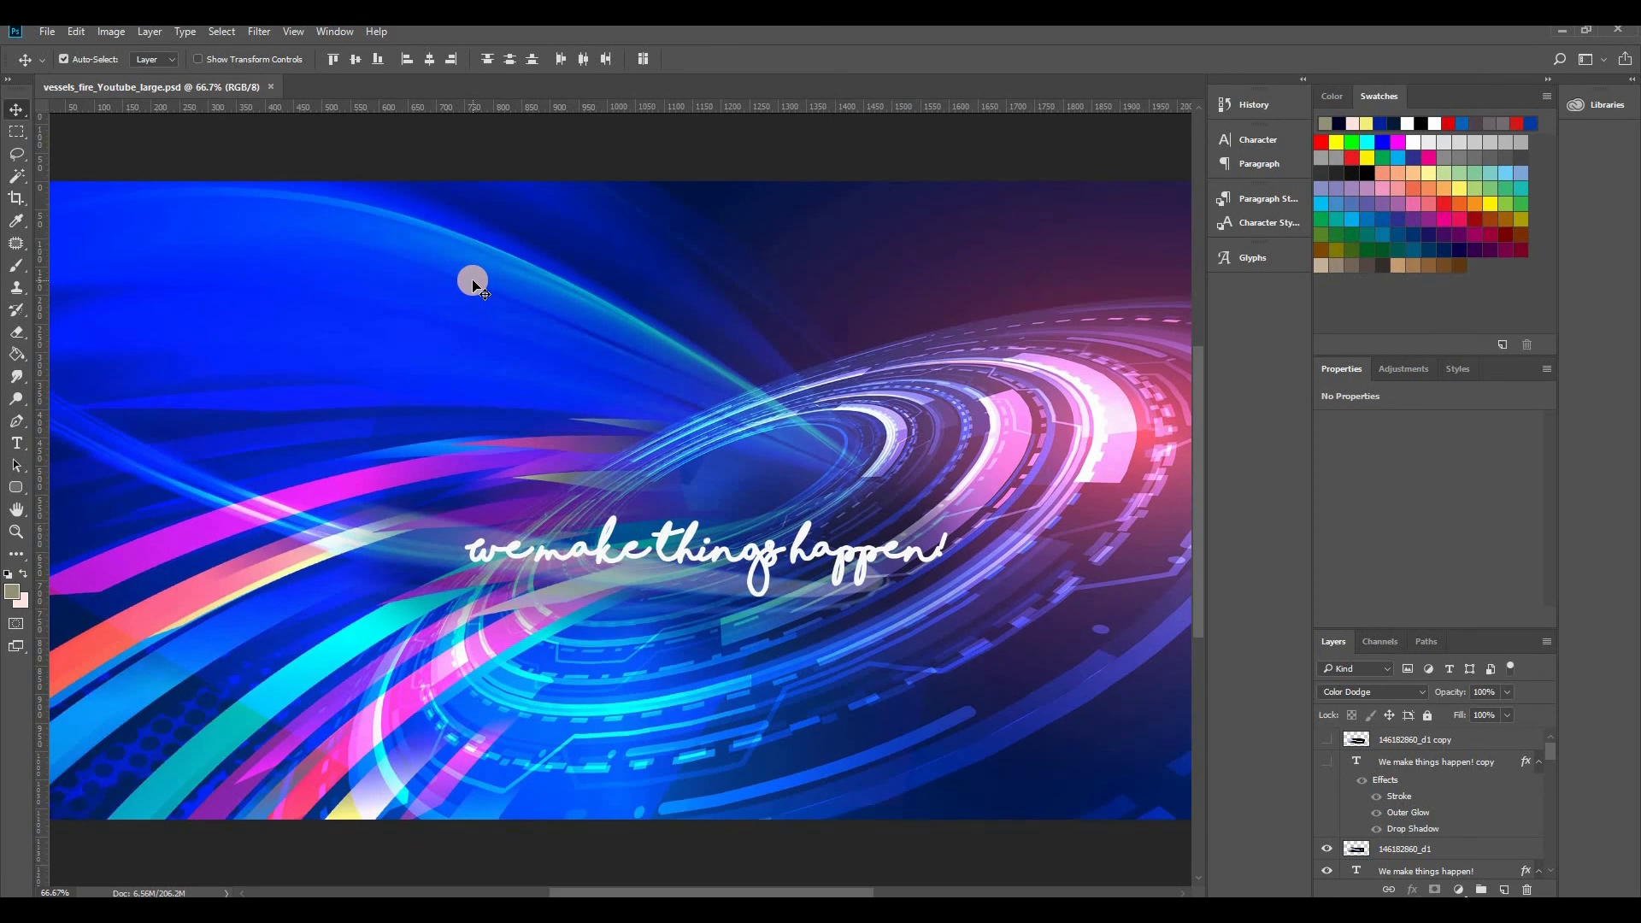
pyautogui.hotkey('ctrl', '-')
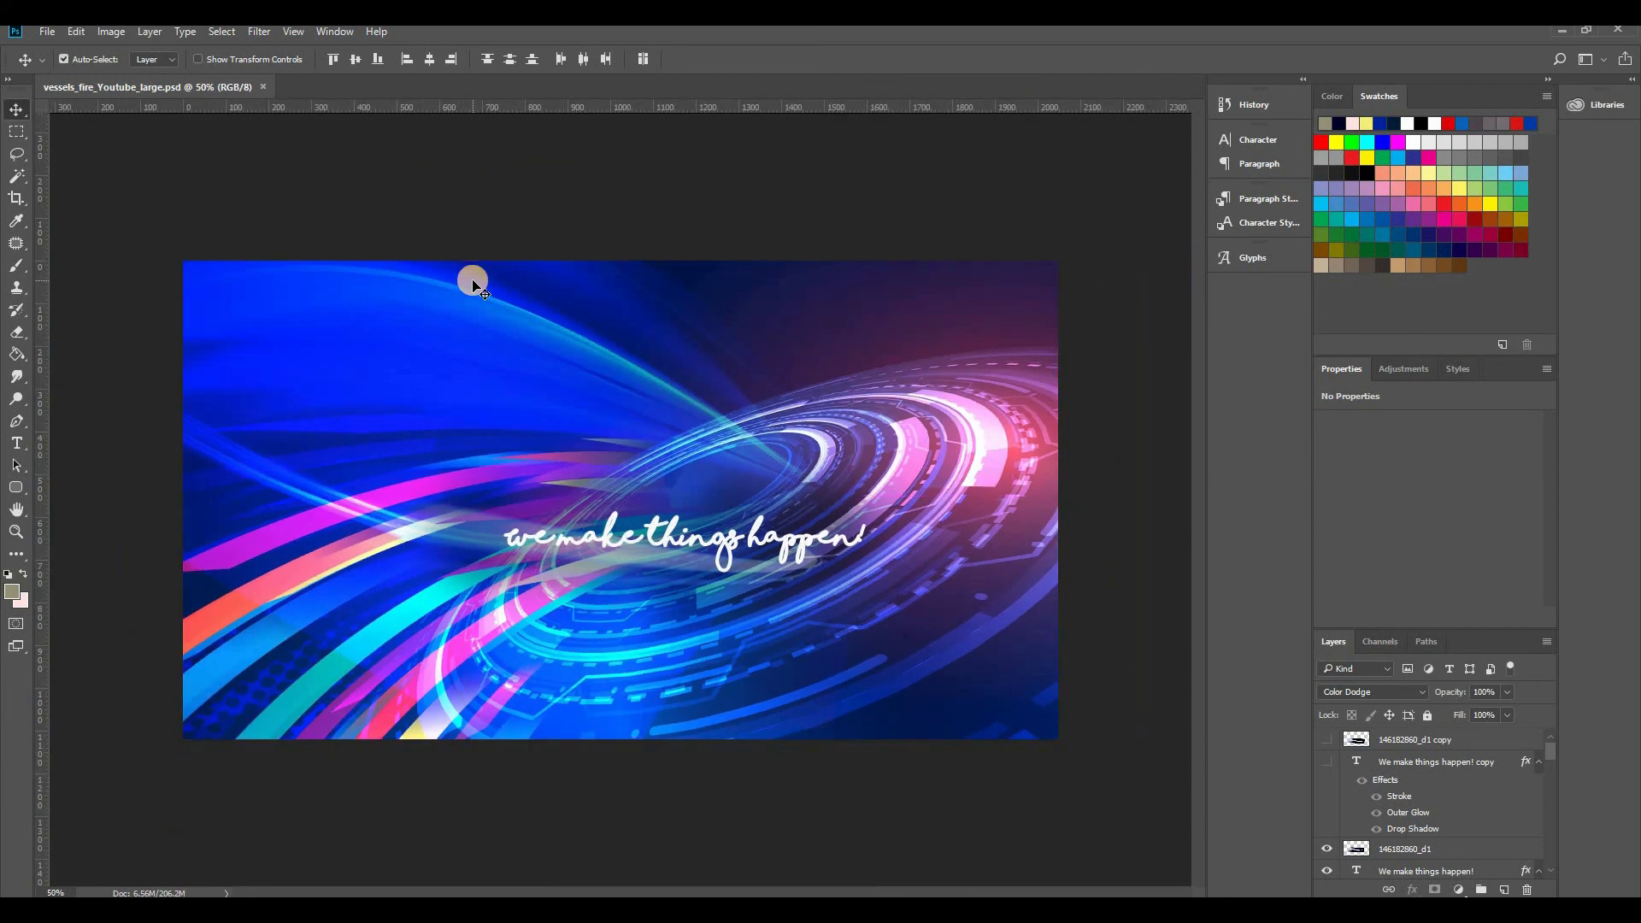
# - Review the available commands for working with layers without applying any
pyautogui.click(149, 34)
pyautogui.moveTo(113, 34)
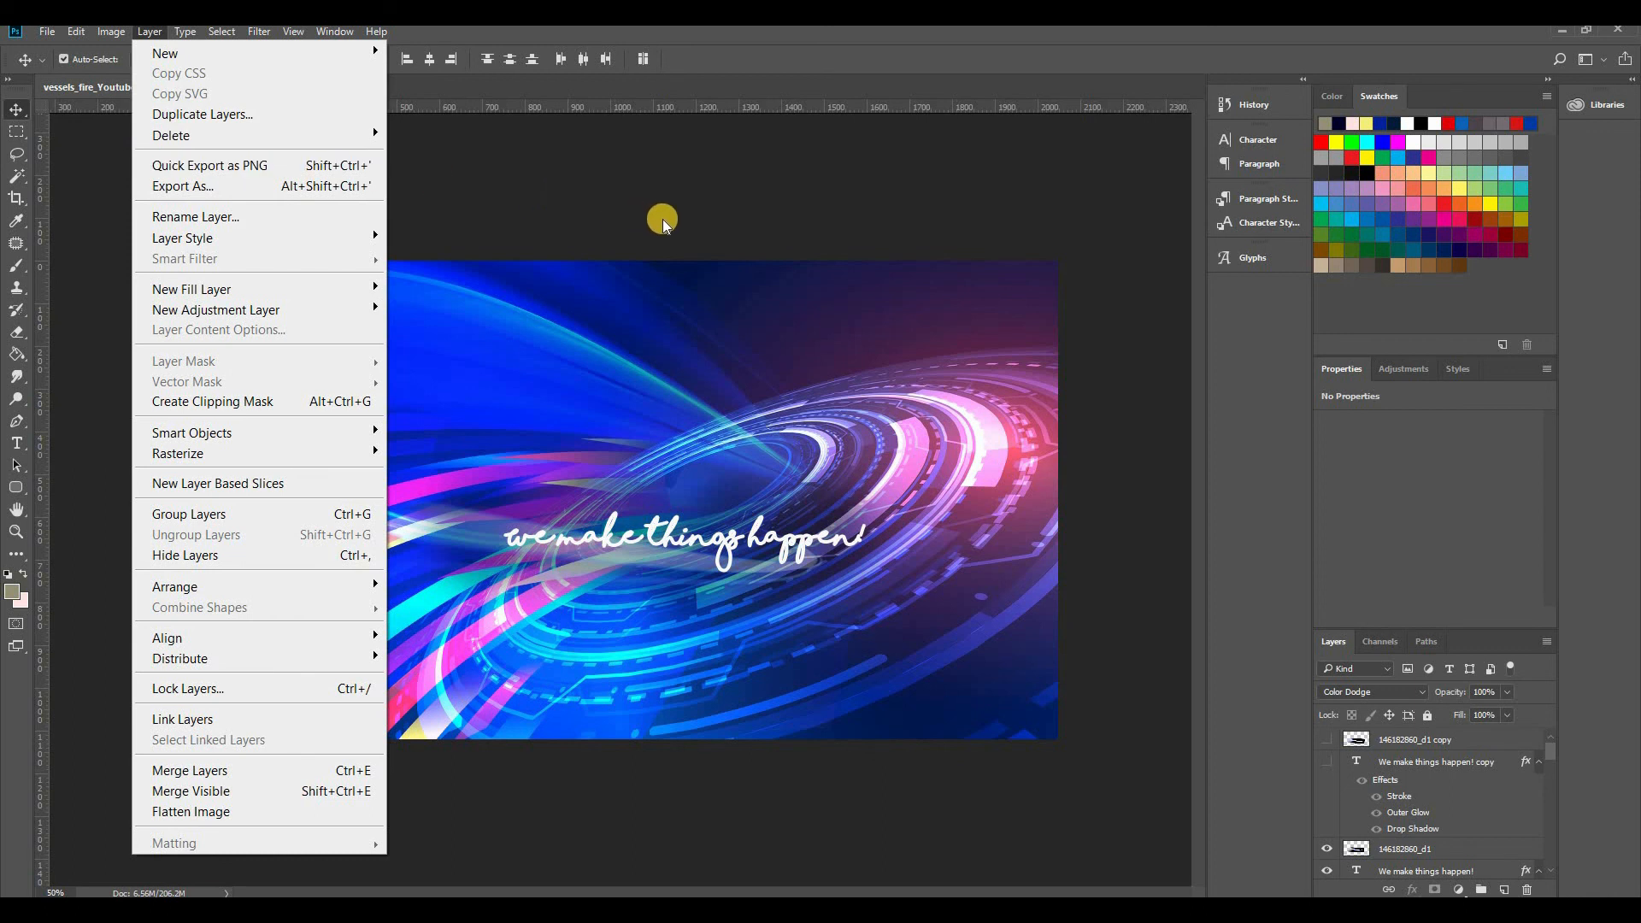
pyautogui.click(788, 222)
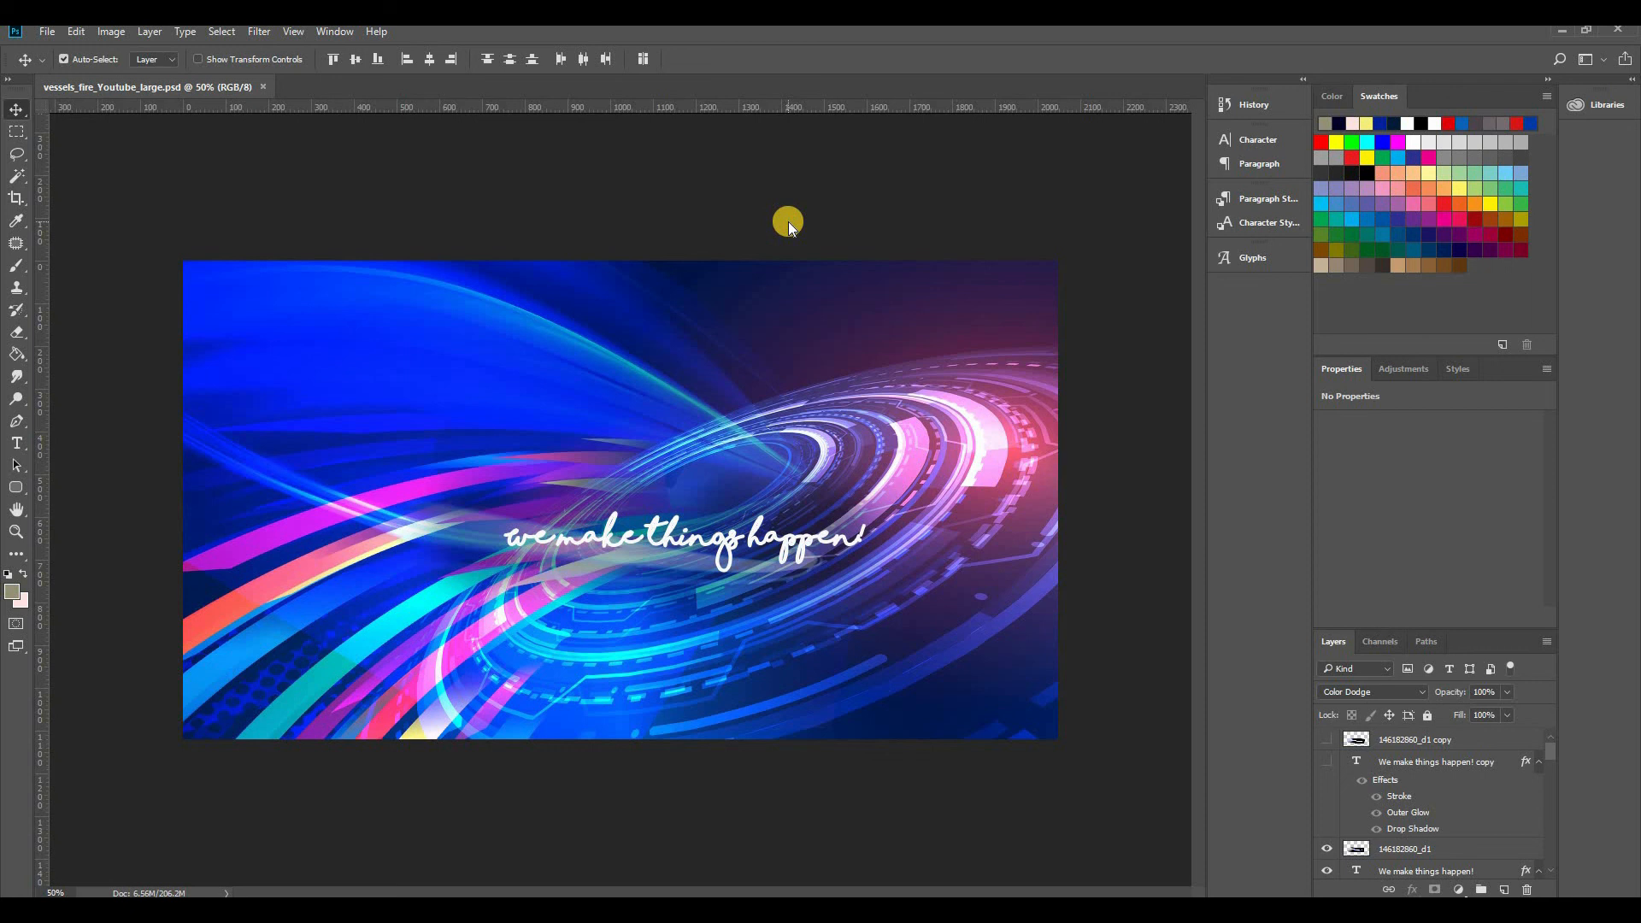
# - Browse the layer stack, selecting individual layers from 146182860_d1 copy down to microscope_grey_first_frame_edited copy, and return to its start
pyautogui.click(1464, 740)
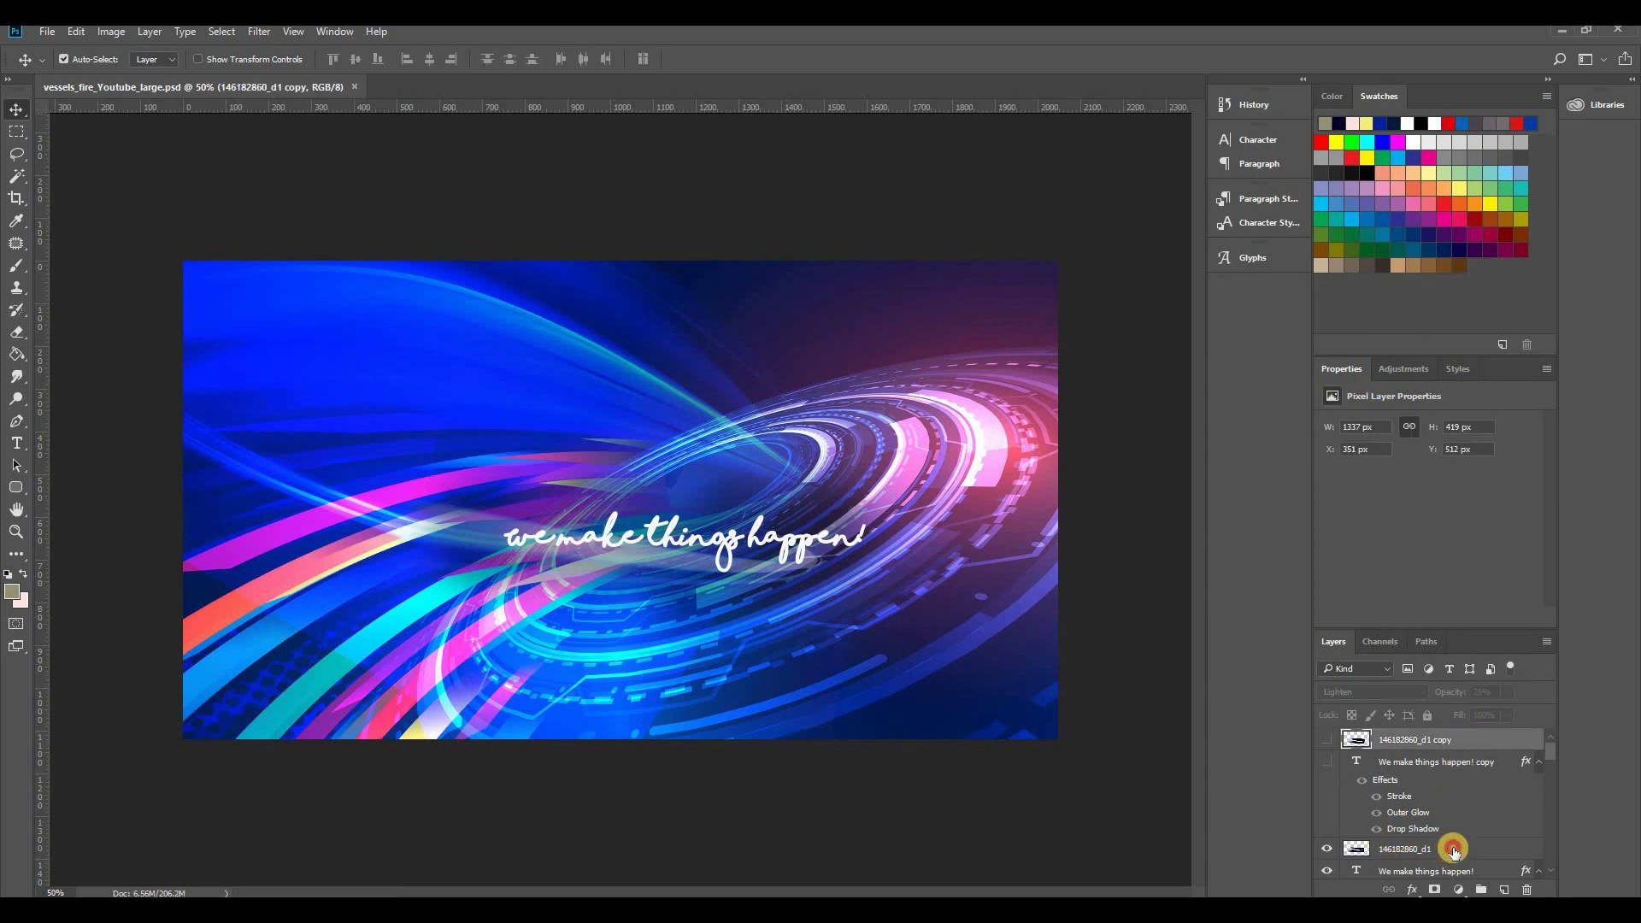
pyautogui.click(1454, 850)
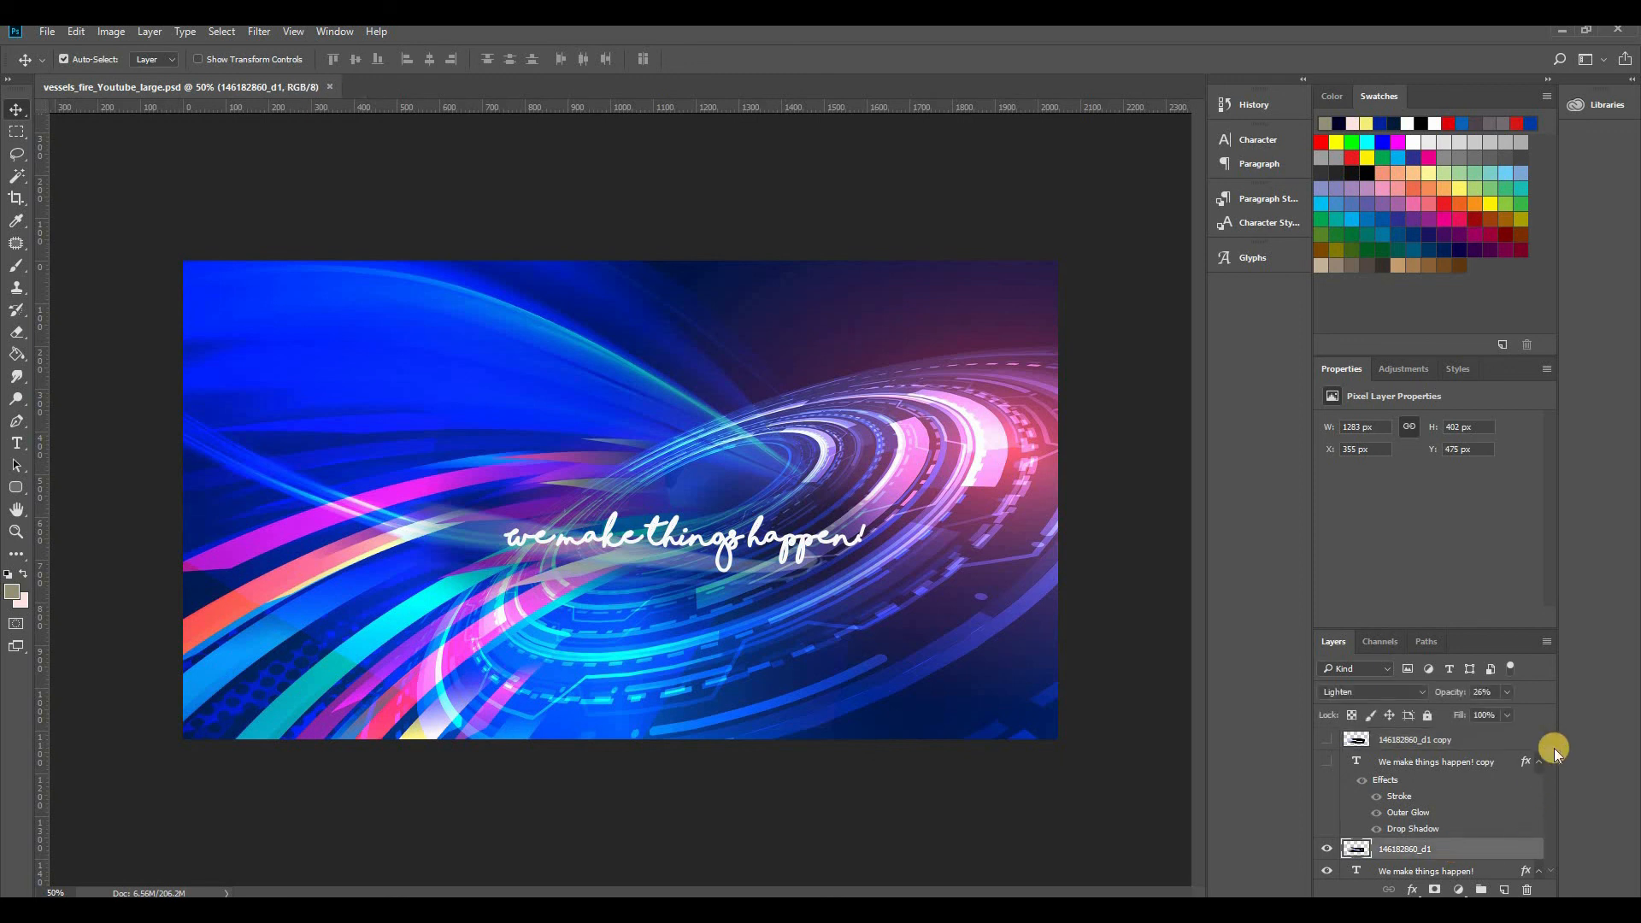
pyautogui.scroll(-3, 1550, 761)
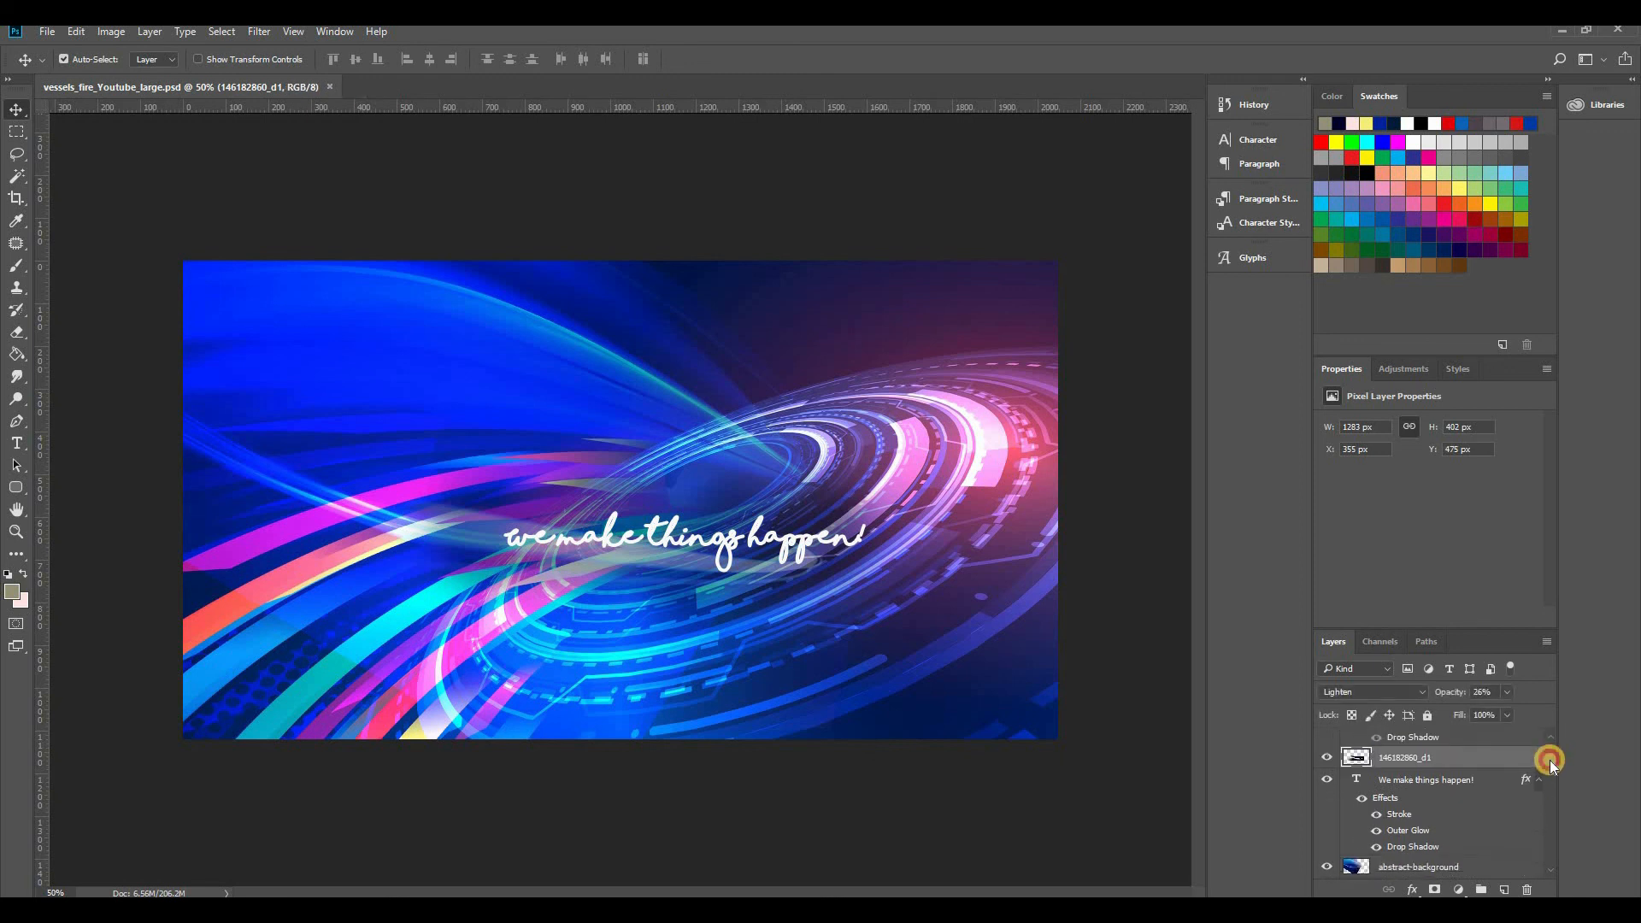
pyautogui.scroll(2, 1550, 759)
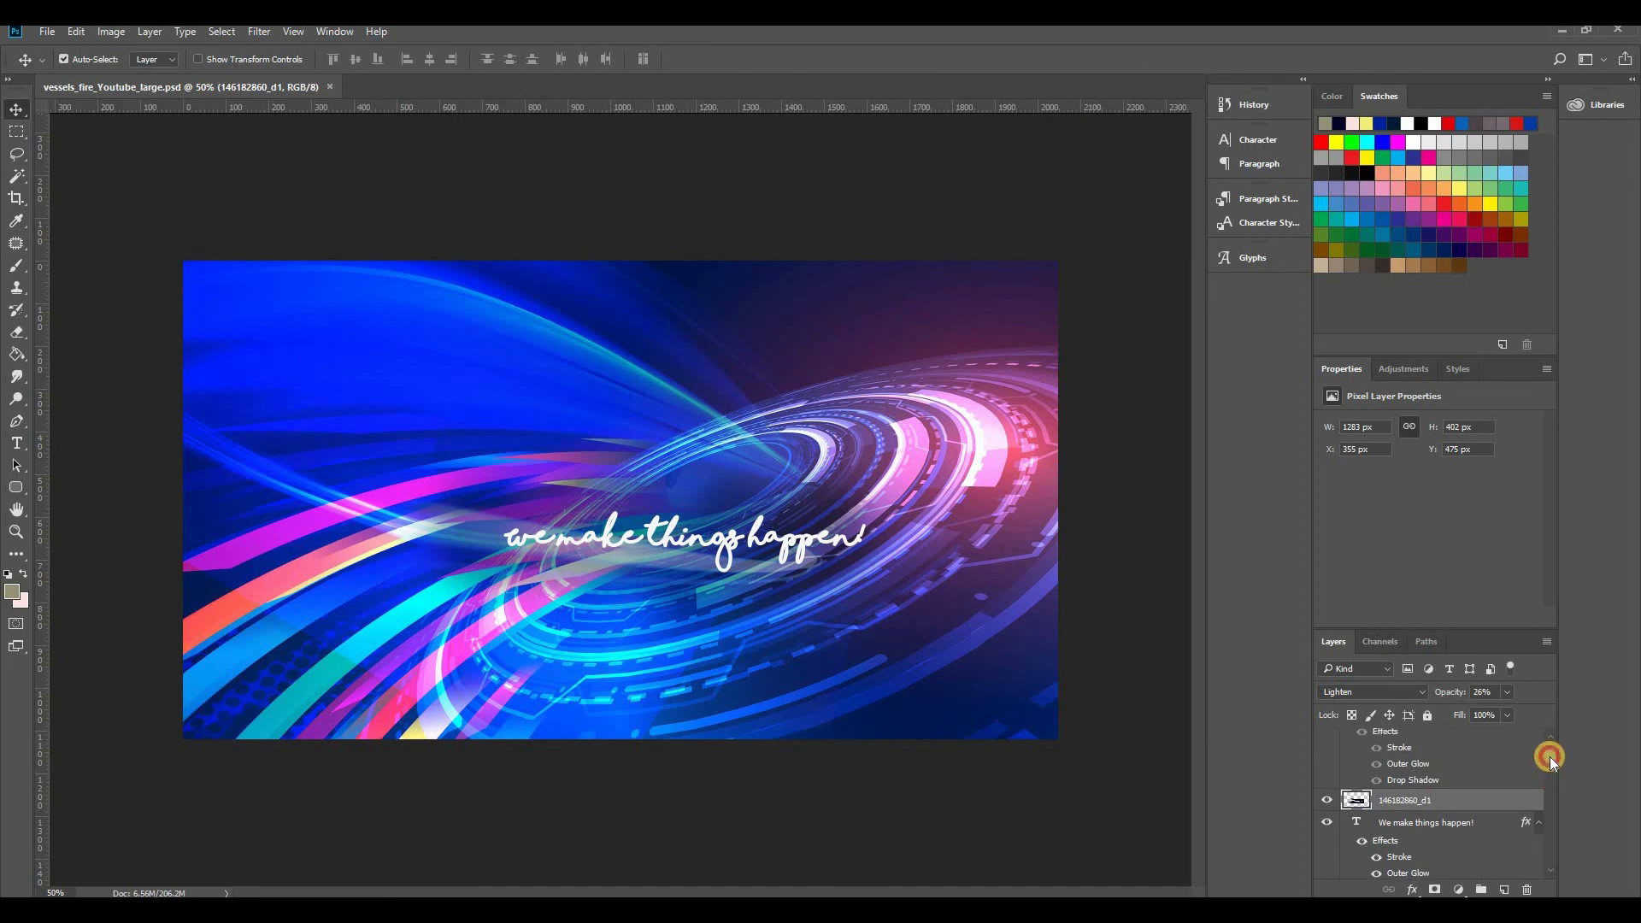
pyautogui.scroll(1, 1550, 756)
pyautogui.scroll(3, 1550, 754)
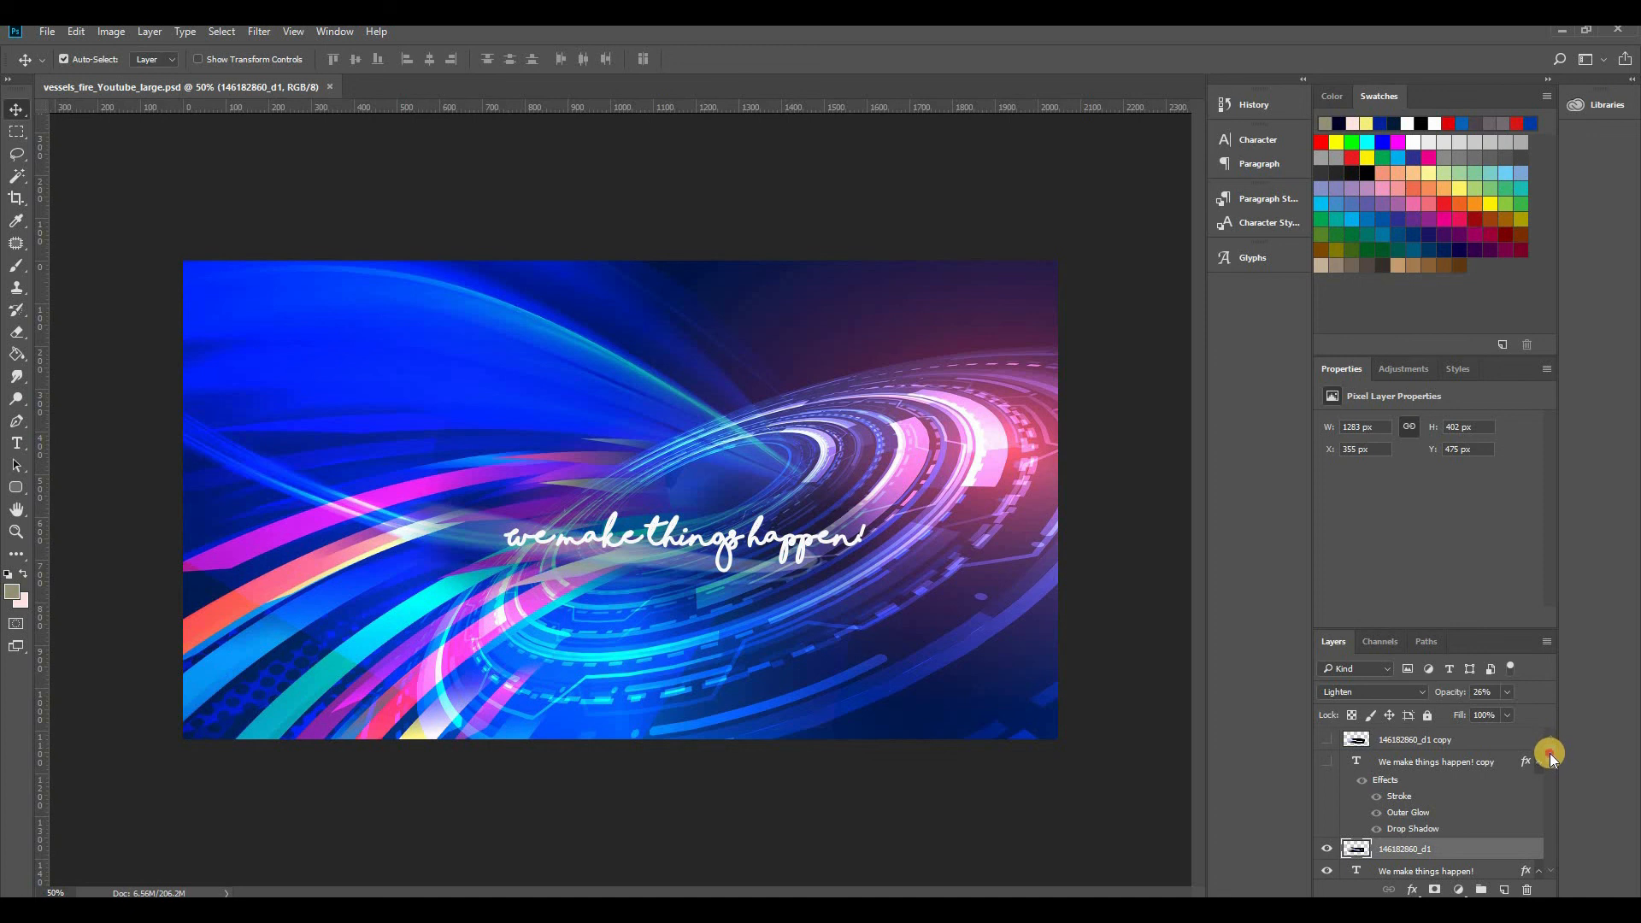
pyautogui.moveTo(1550, 759); pyautogui.dragTo(1551, 777)
pyautogui.click(1462, 820)
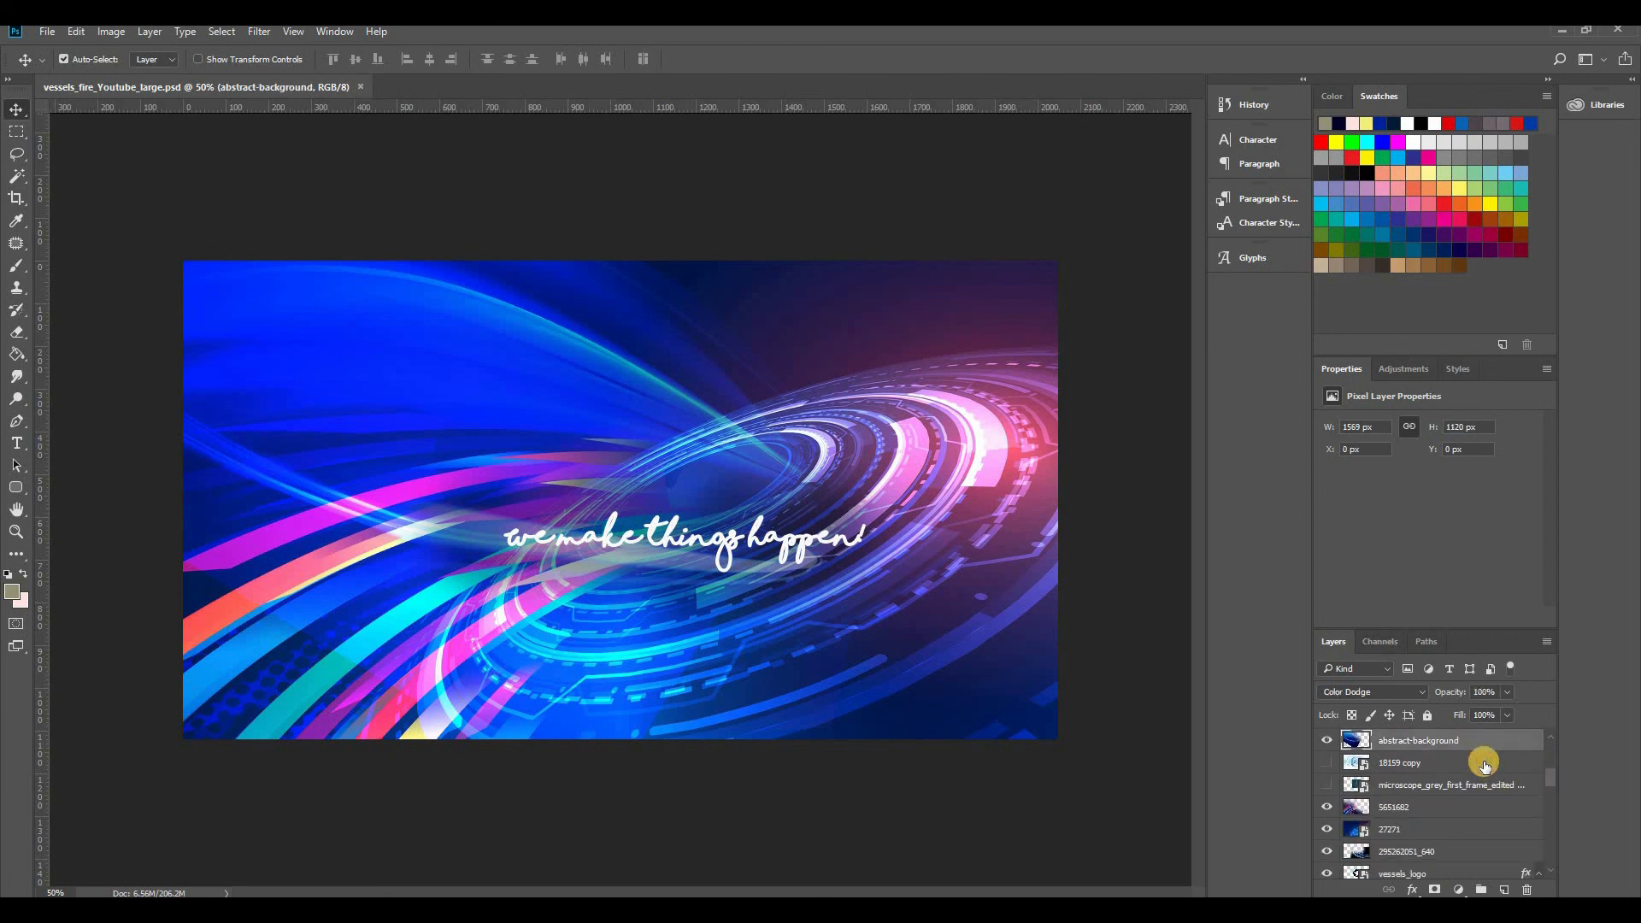
pyautogui.click(1484, 763)
pyautogui.click(1507, 784)
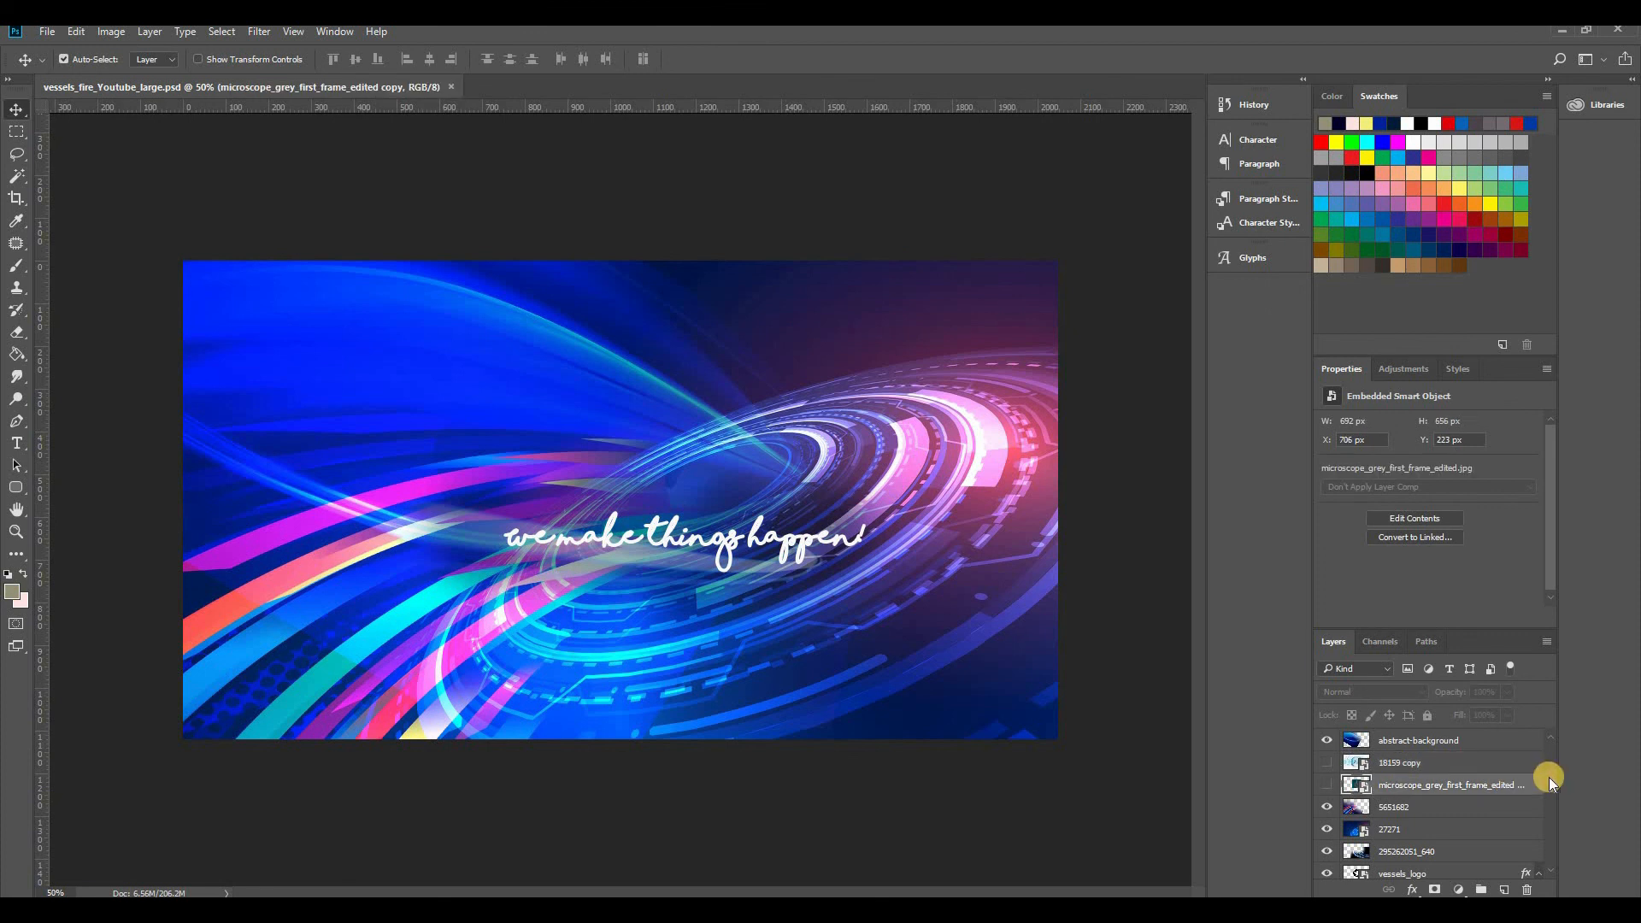
pyautogui.moveTo(1551, 783); pyautogui.dragTo(1548, 744)
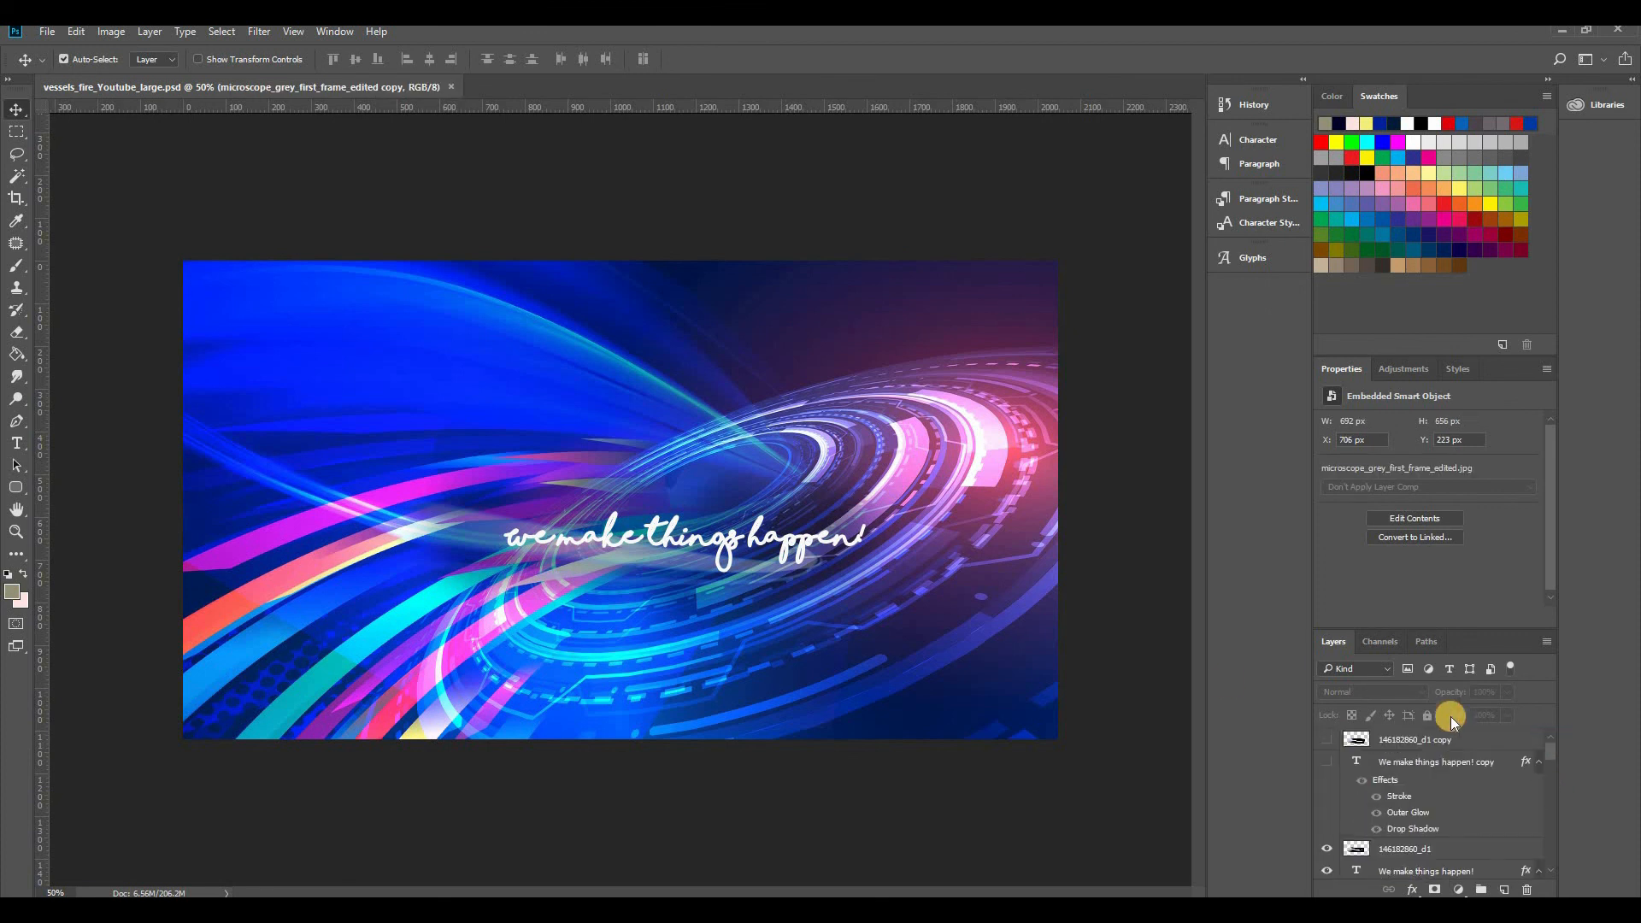
# - Select the "We make things happen!" lettering with the Type tool, and toggle its layer's visibility off and on
pyautogui.click(17, 444)
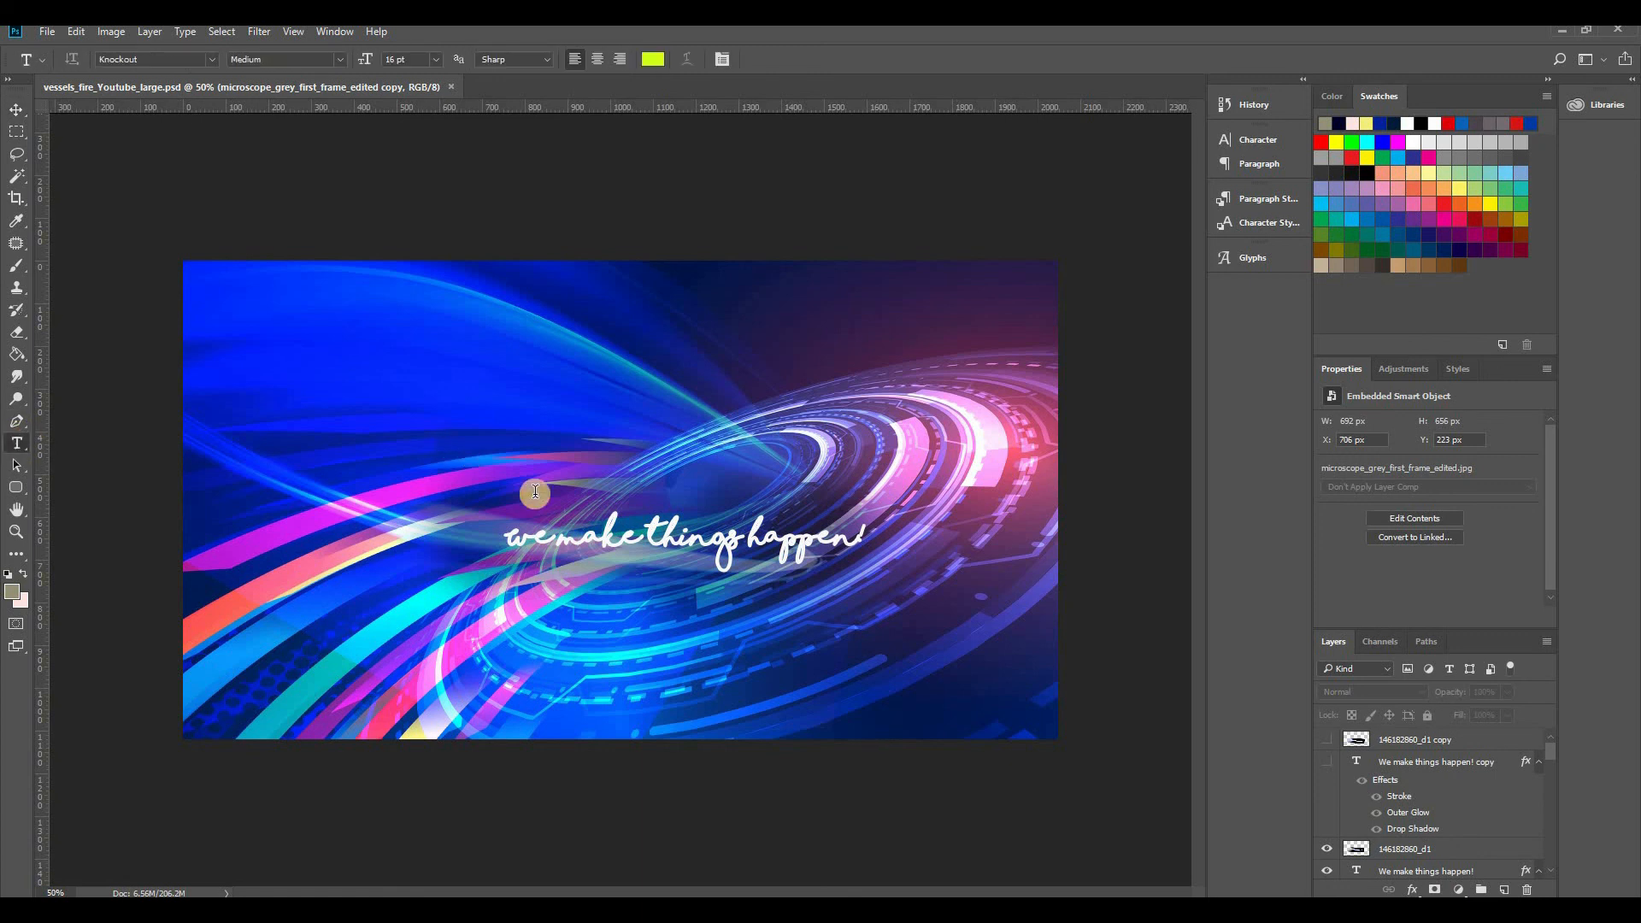
pyautogui.click(583, 528)
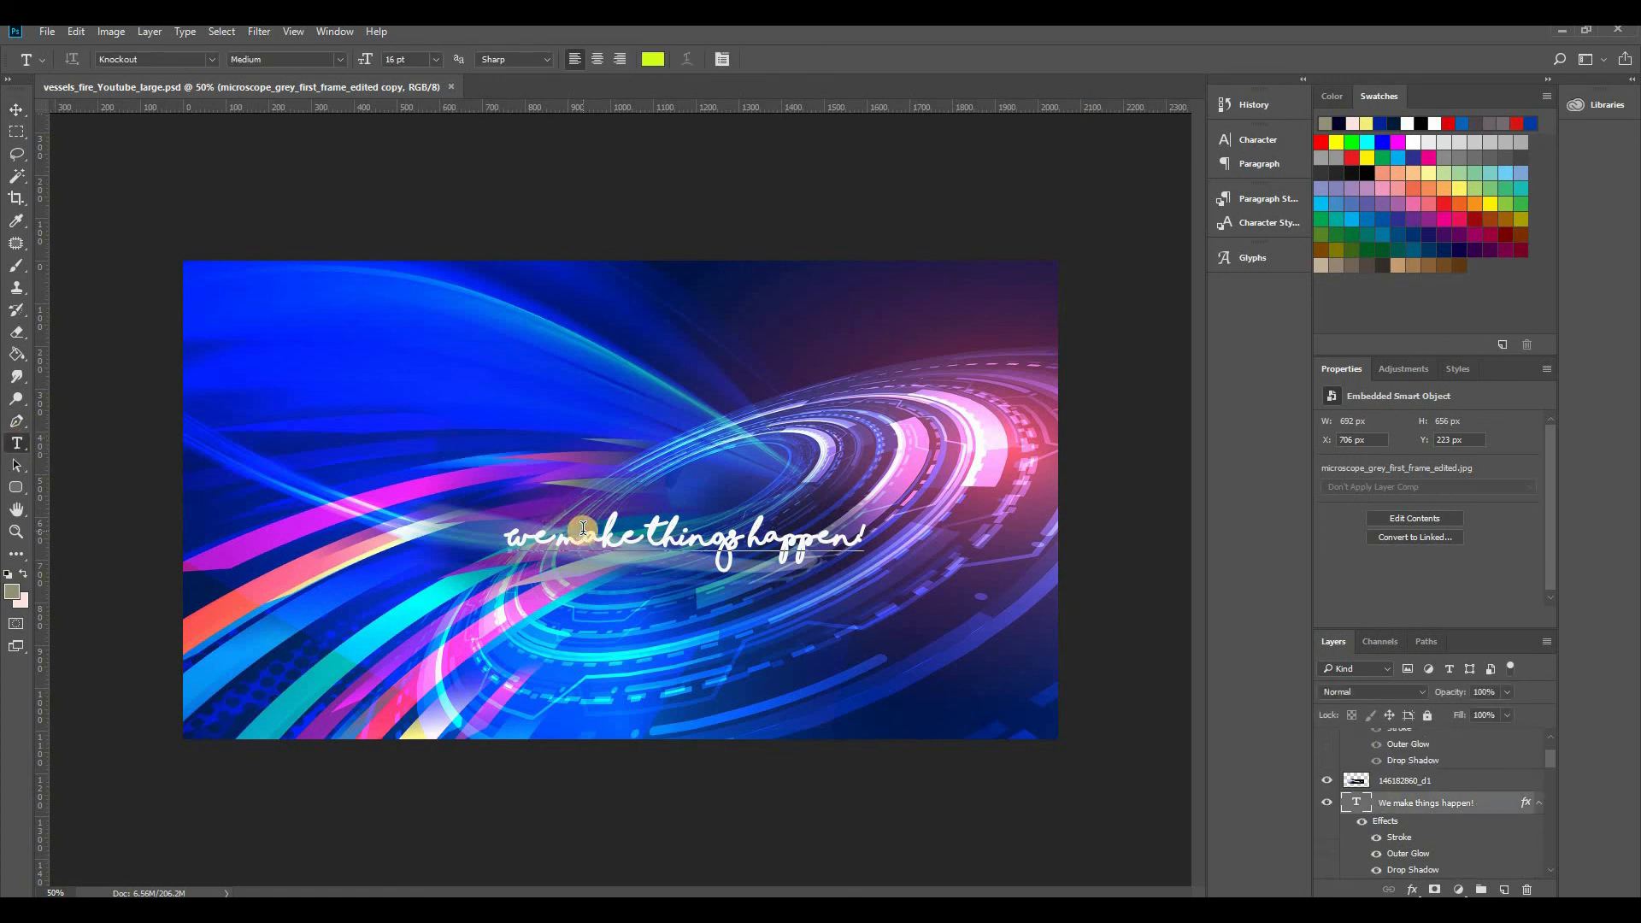
pyautogui.click(1328, 807)
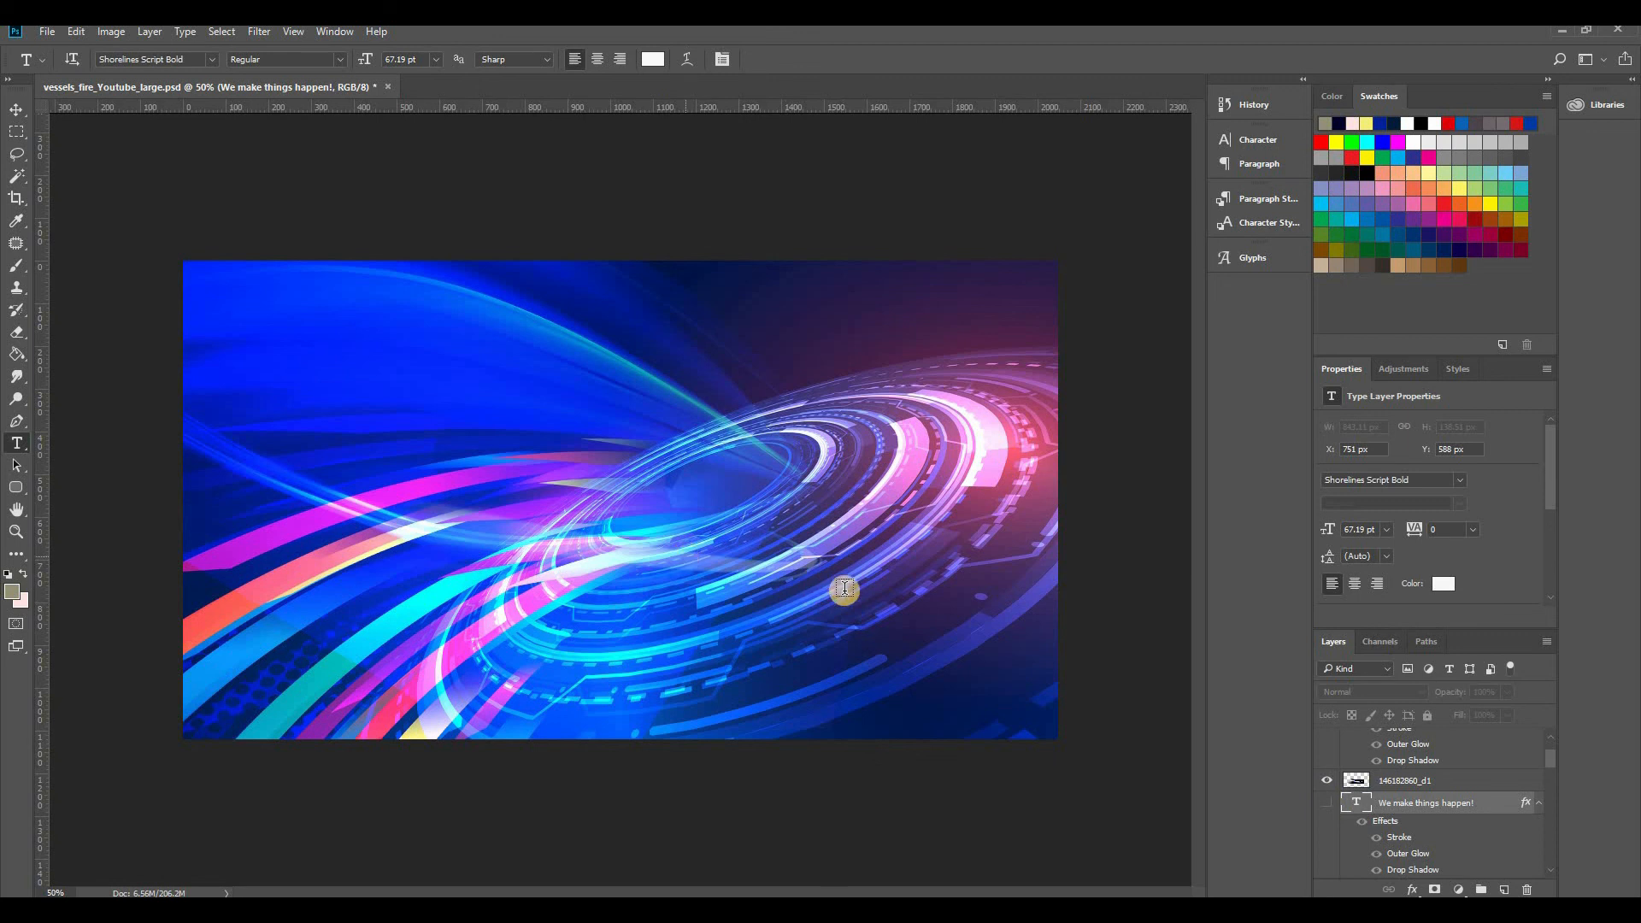
pyautogui.click(1325, 804)
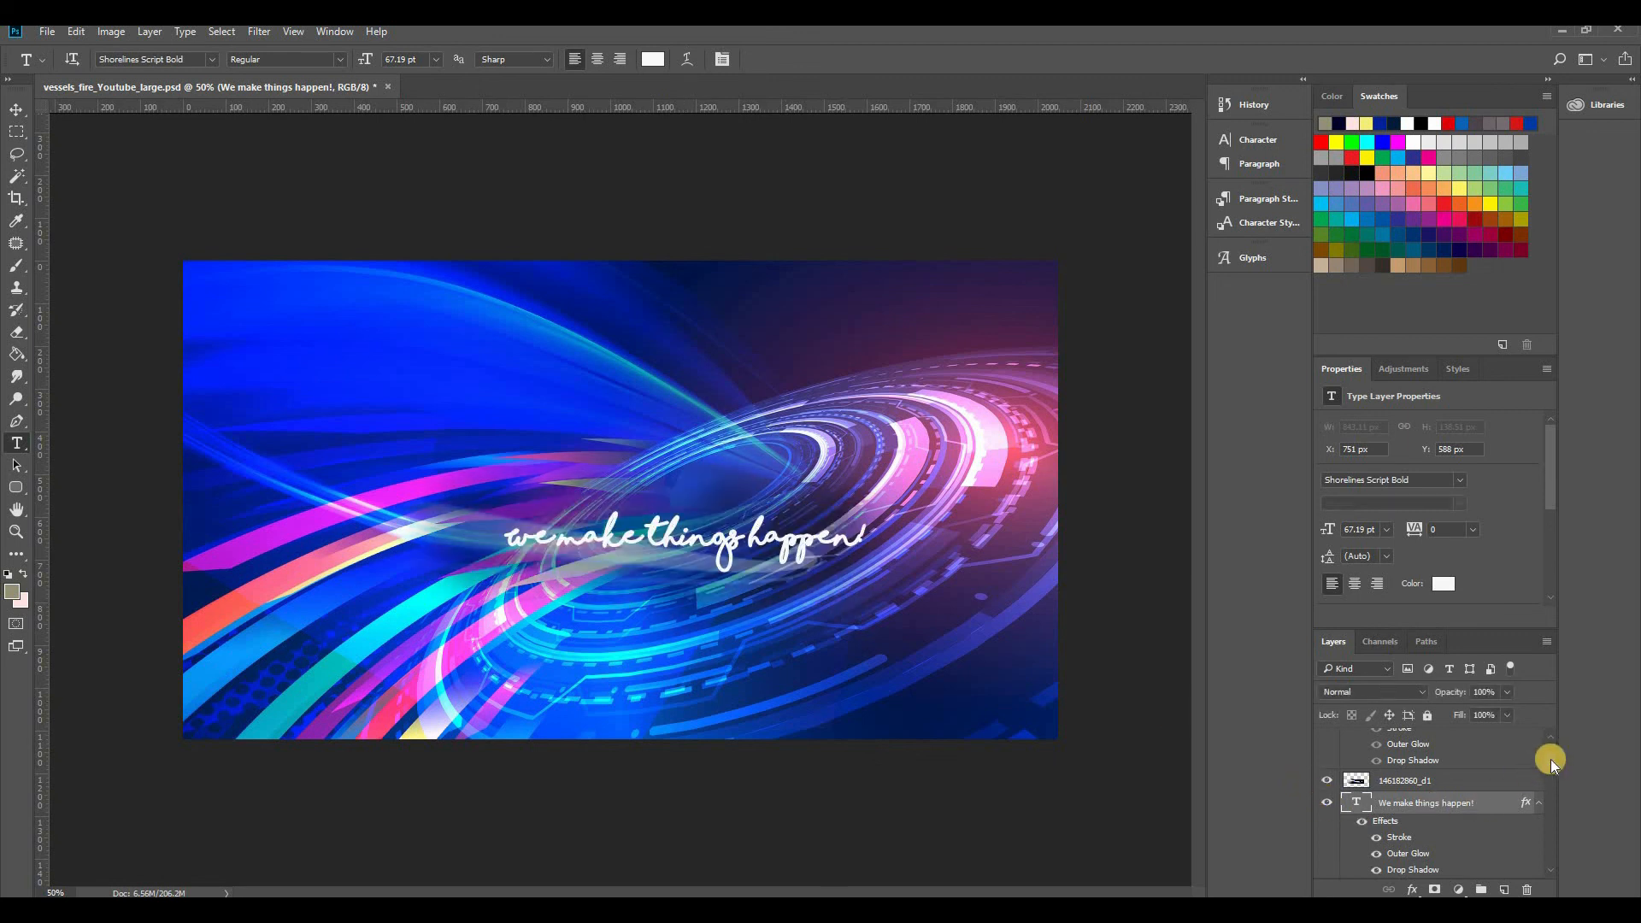
# - Toggle the abstract-background, 5651682 and 27271 layers off and on one at a time to see what each contributes
pyautogui.scroll(-3, 1554, 770)
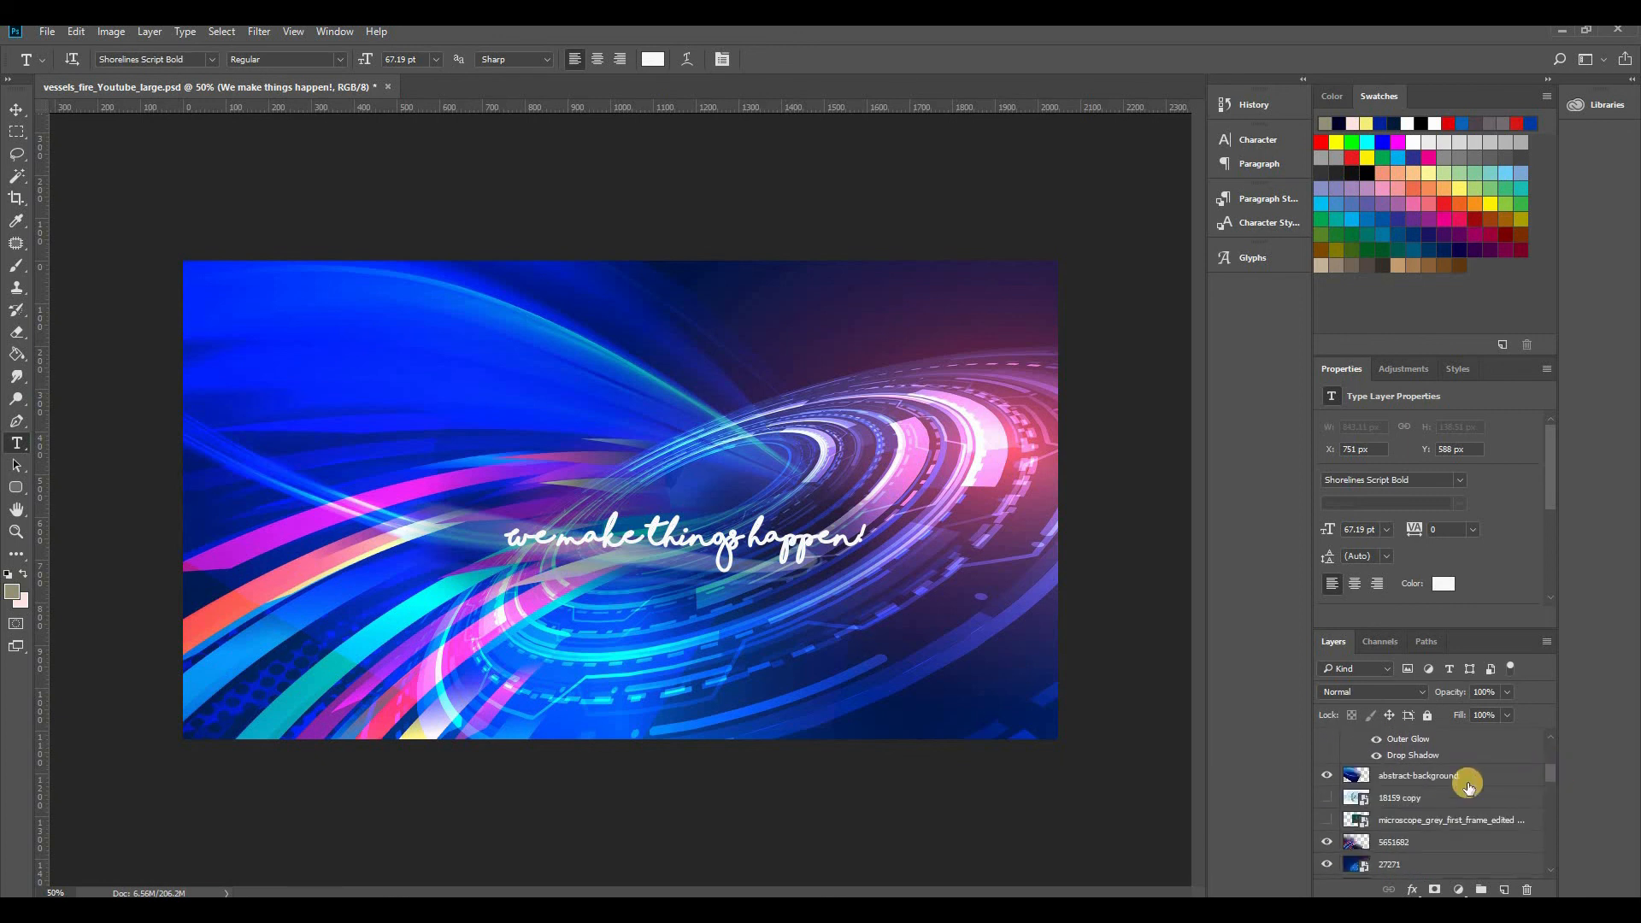
pyautogui.click(1326, 780)
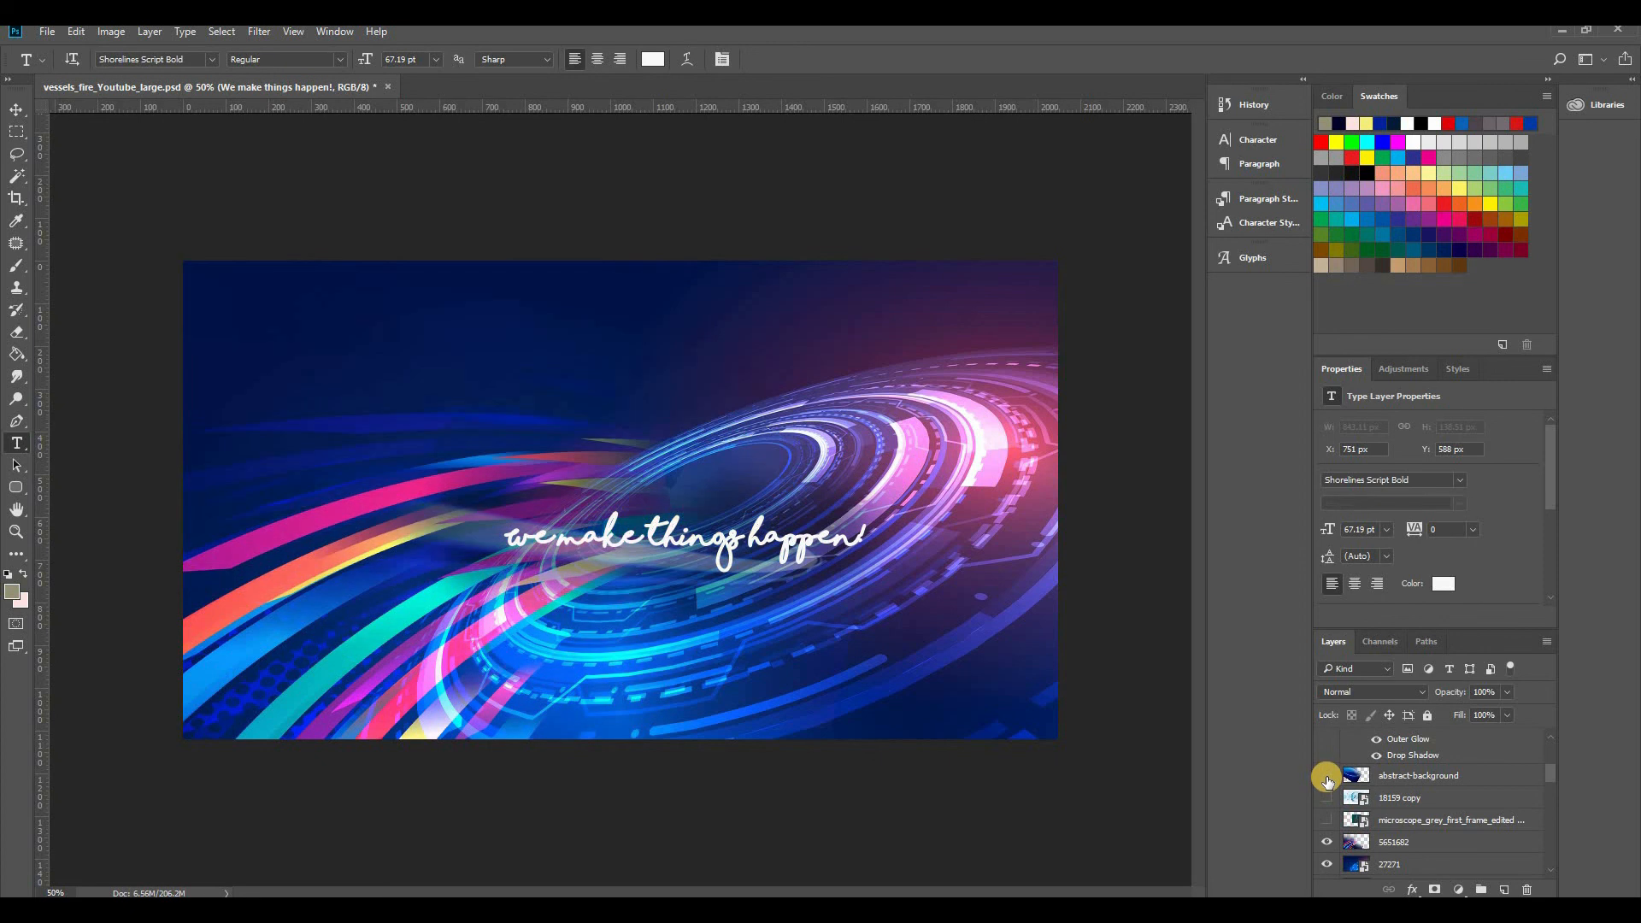
pyautogui.click(1326, 775)
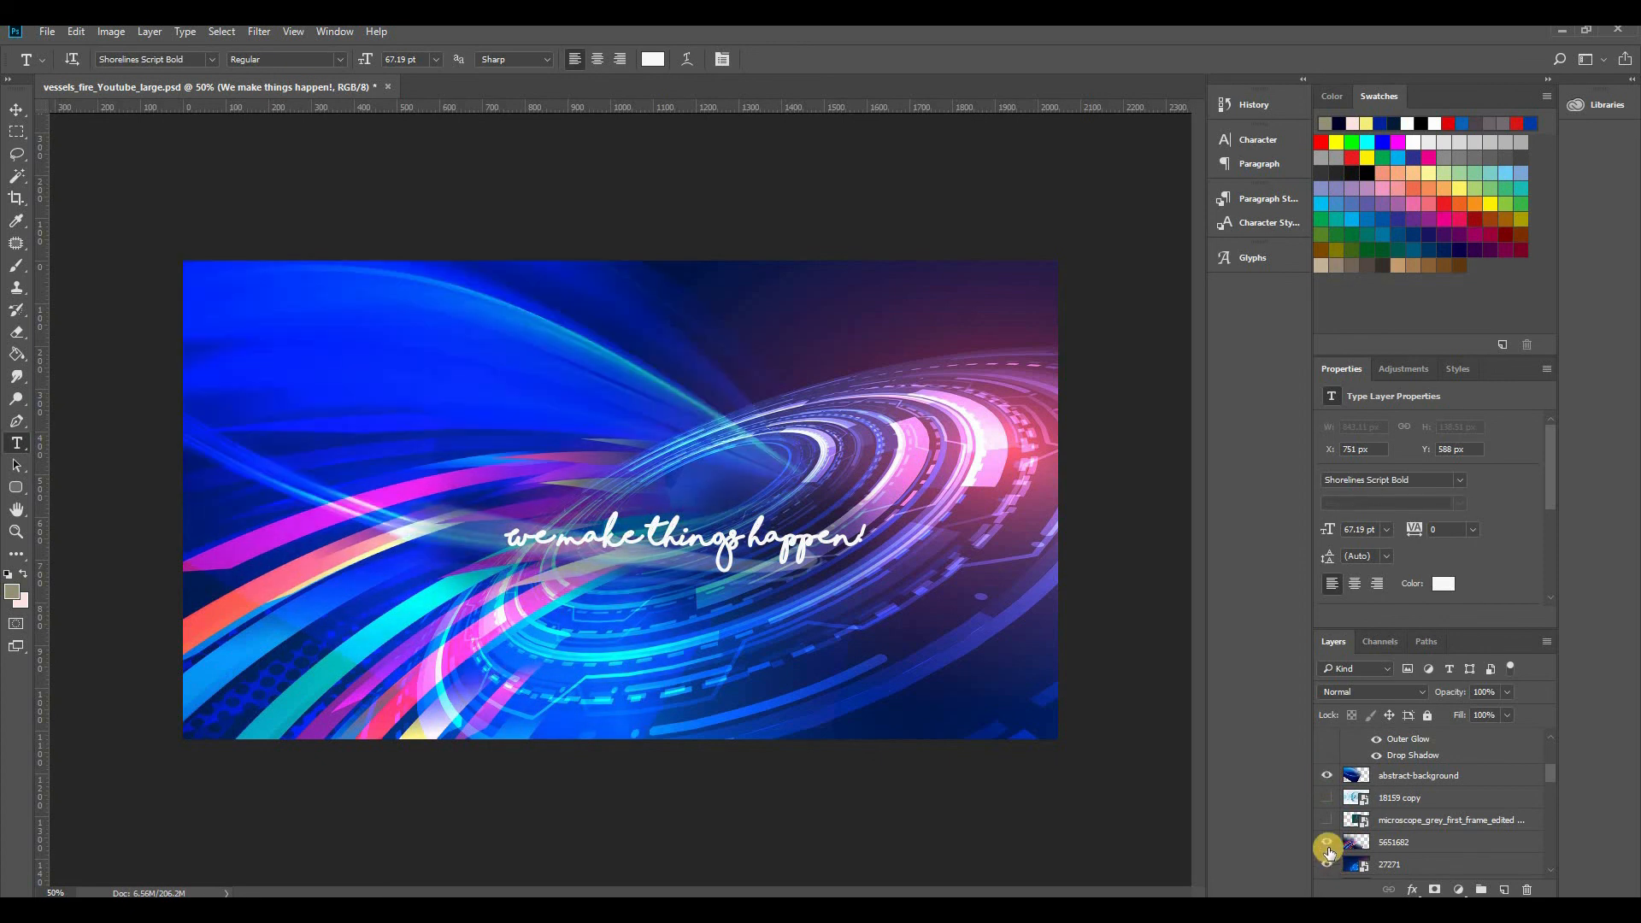
pyautogui.click(1326, 843)
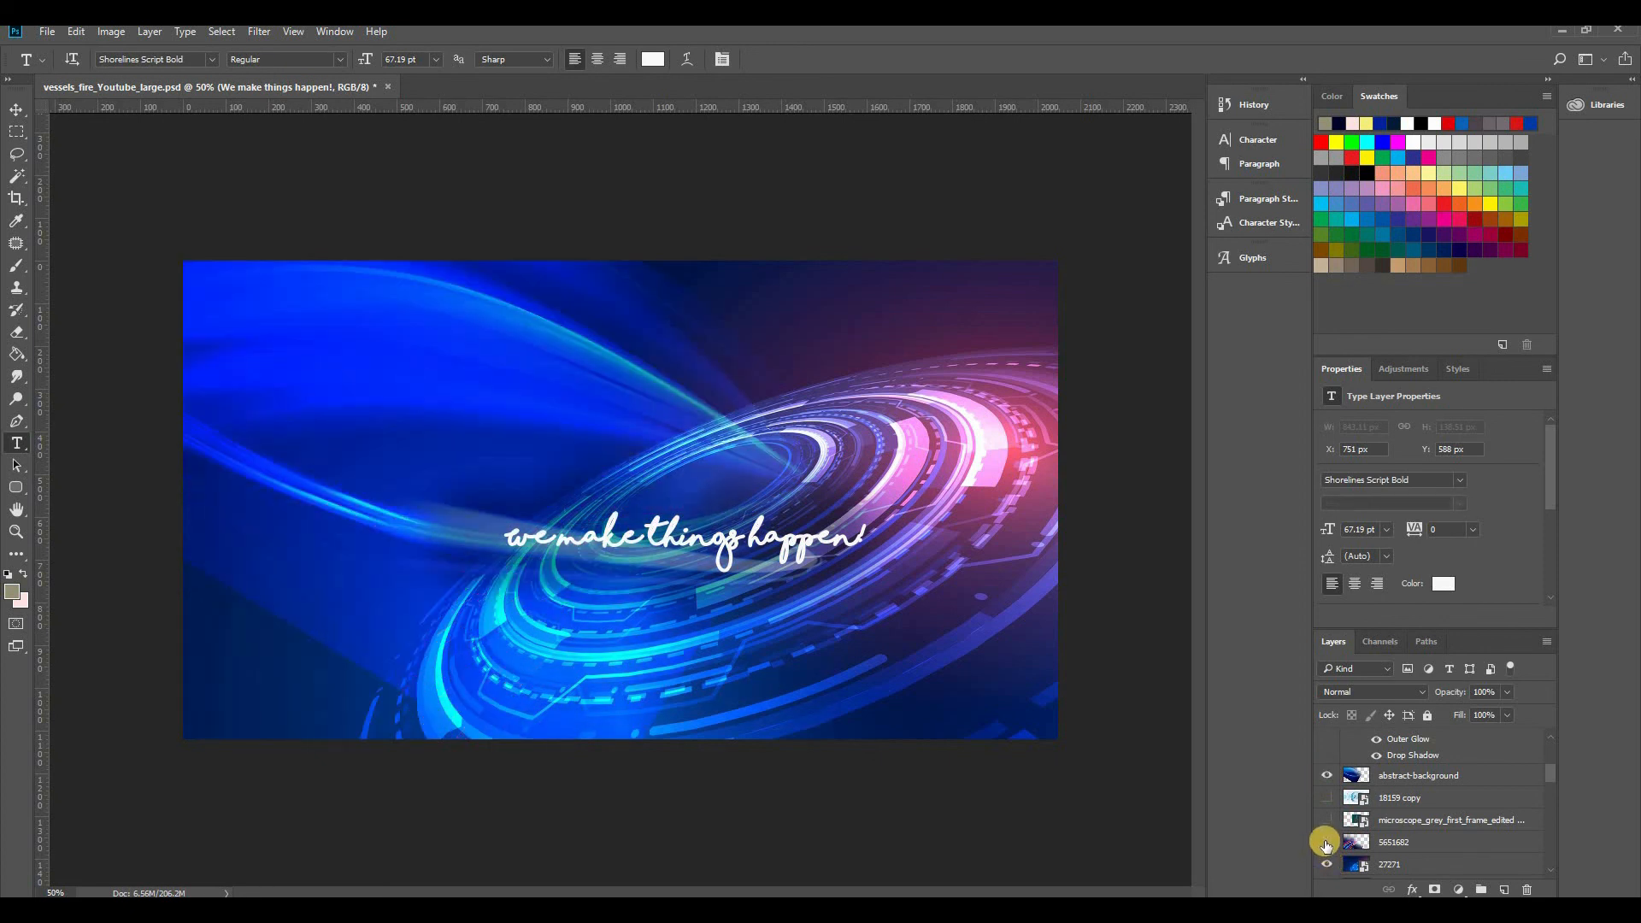
pyautogui.click(1326, 843)
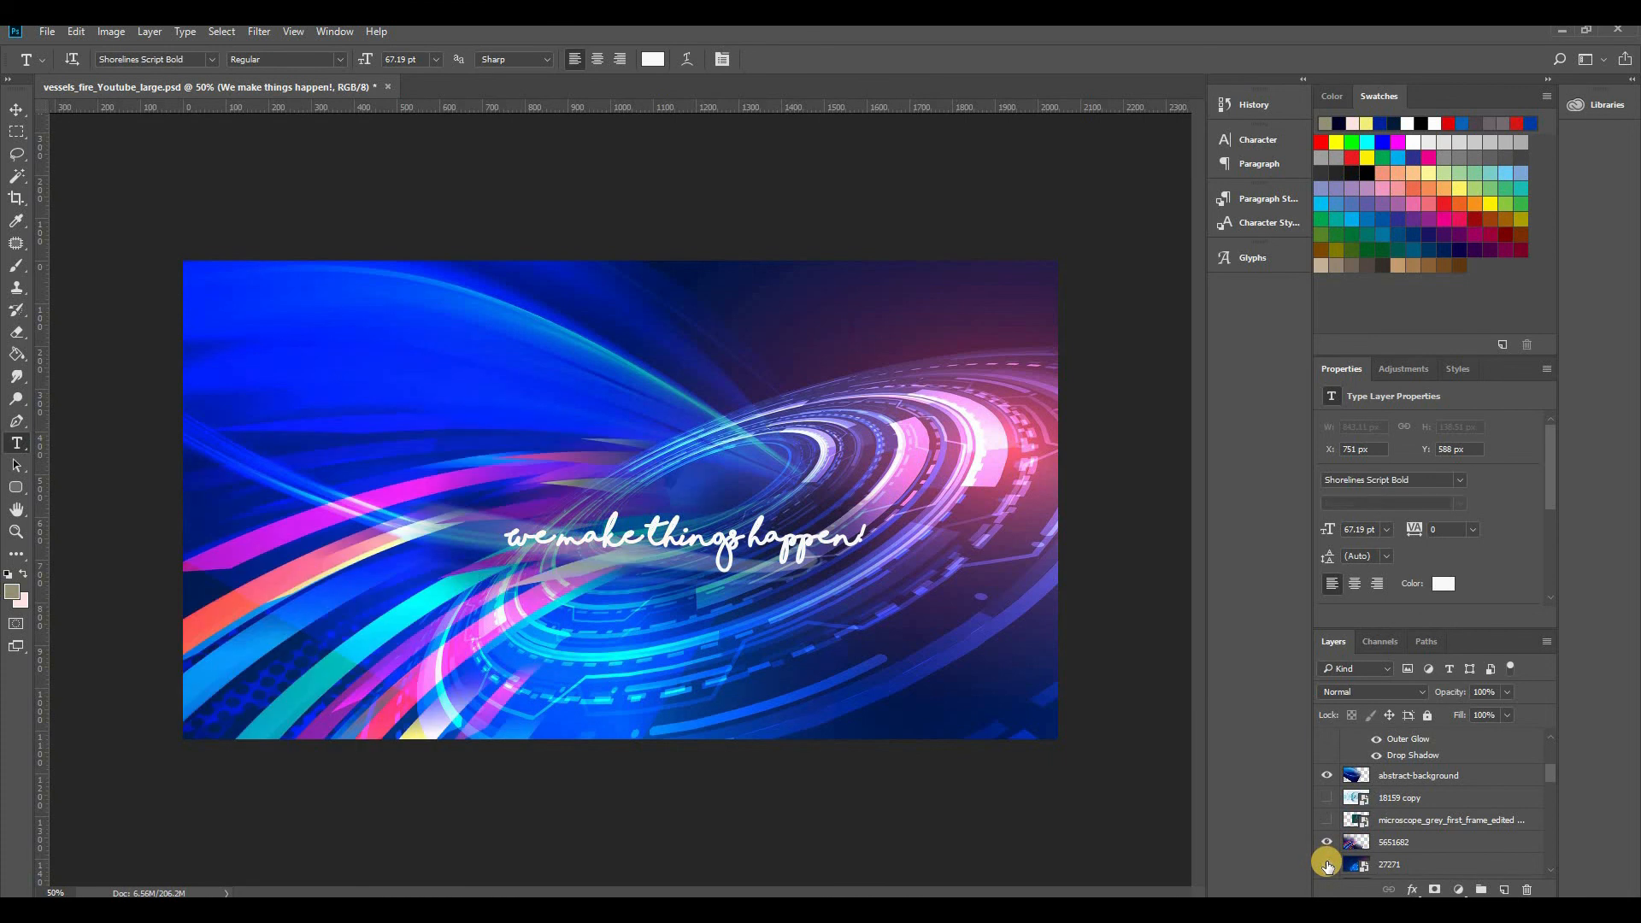
pyautogui.click(1326, 864)
pyautogui.click(1326, 864)
# - Look over the layer commands again, and select the 5651682 layer with the colourful stripes
pyautogui.click(150, 33)
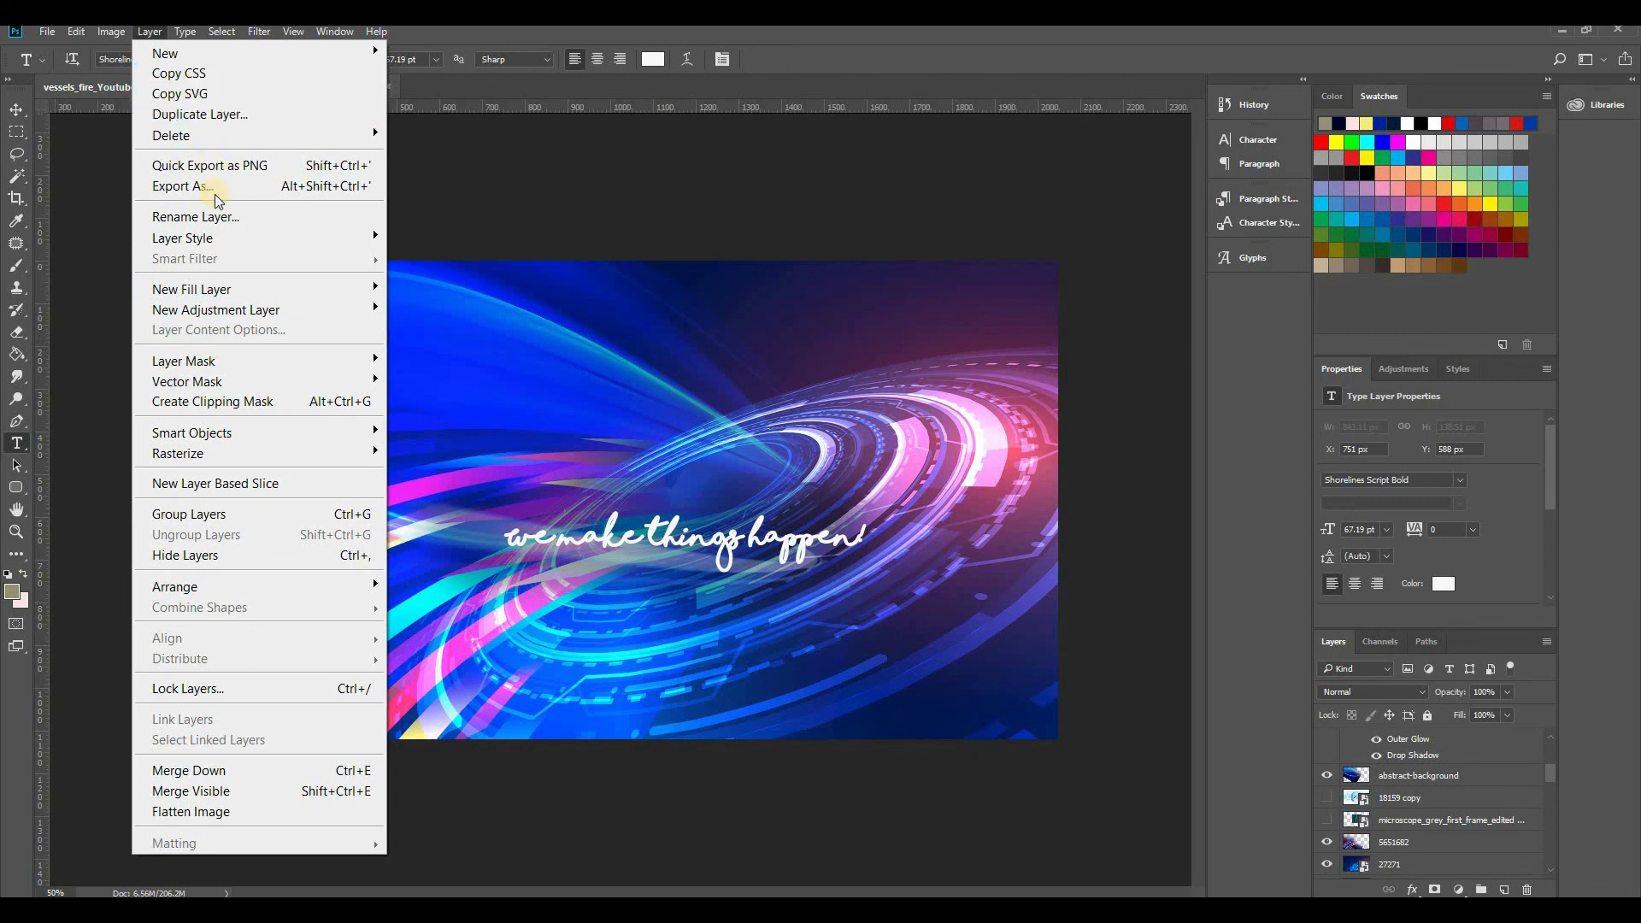
pyautogui.moveTo(220, 239)
pyautogui.click(1458, 838)
pyautogui.click(1463, 842)
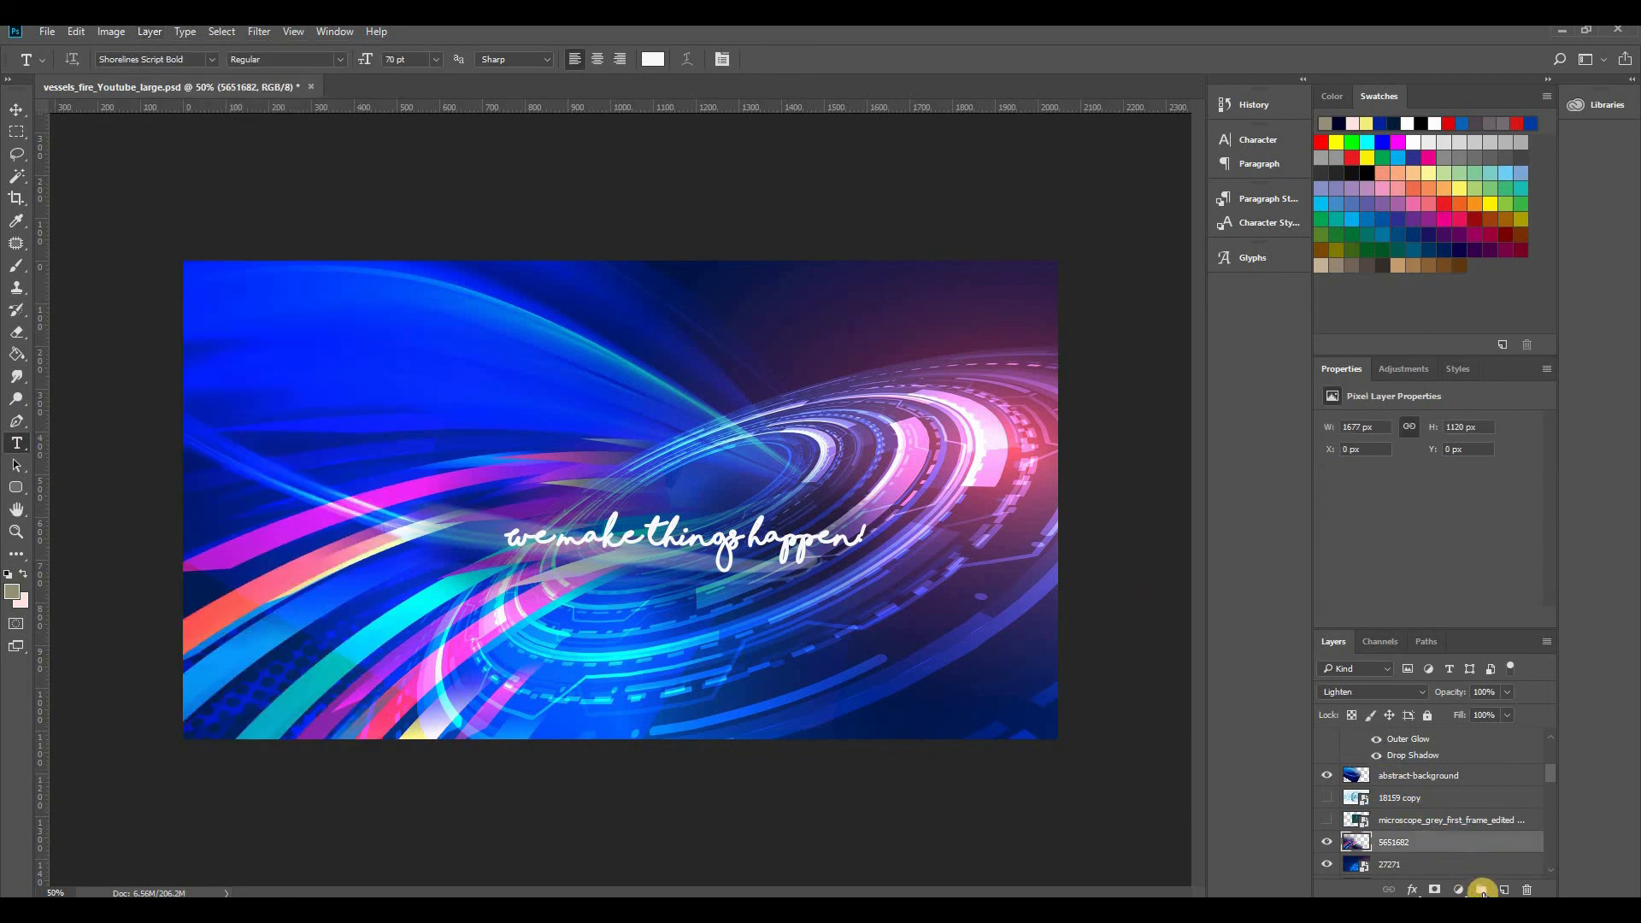
# - Create a new group above the 5651682 layer and add an empty layer inside it
pyautogui.click(1480, 890)
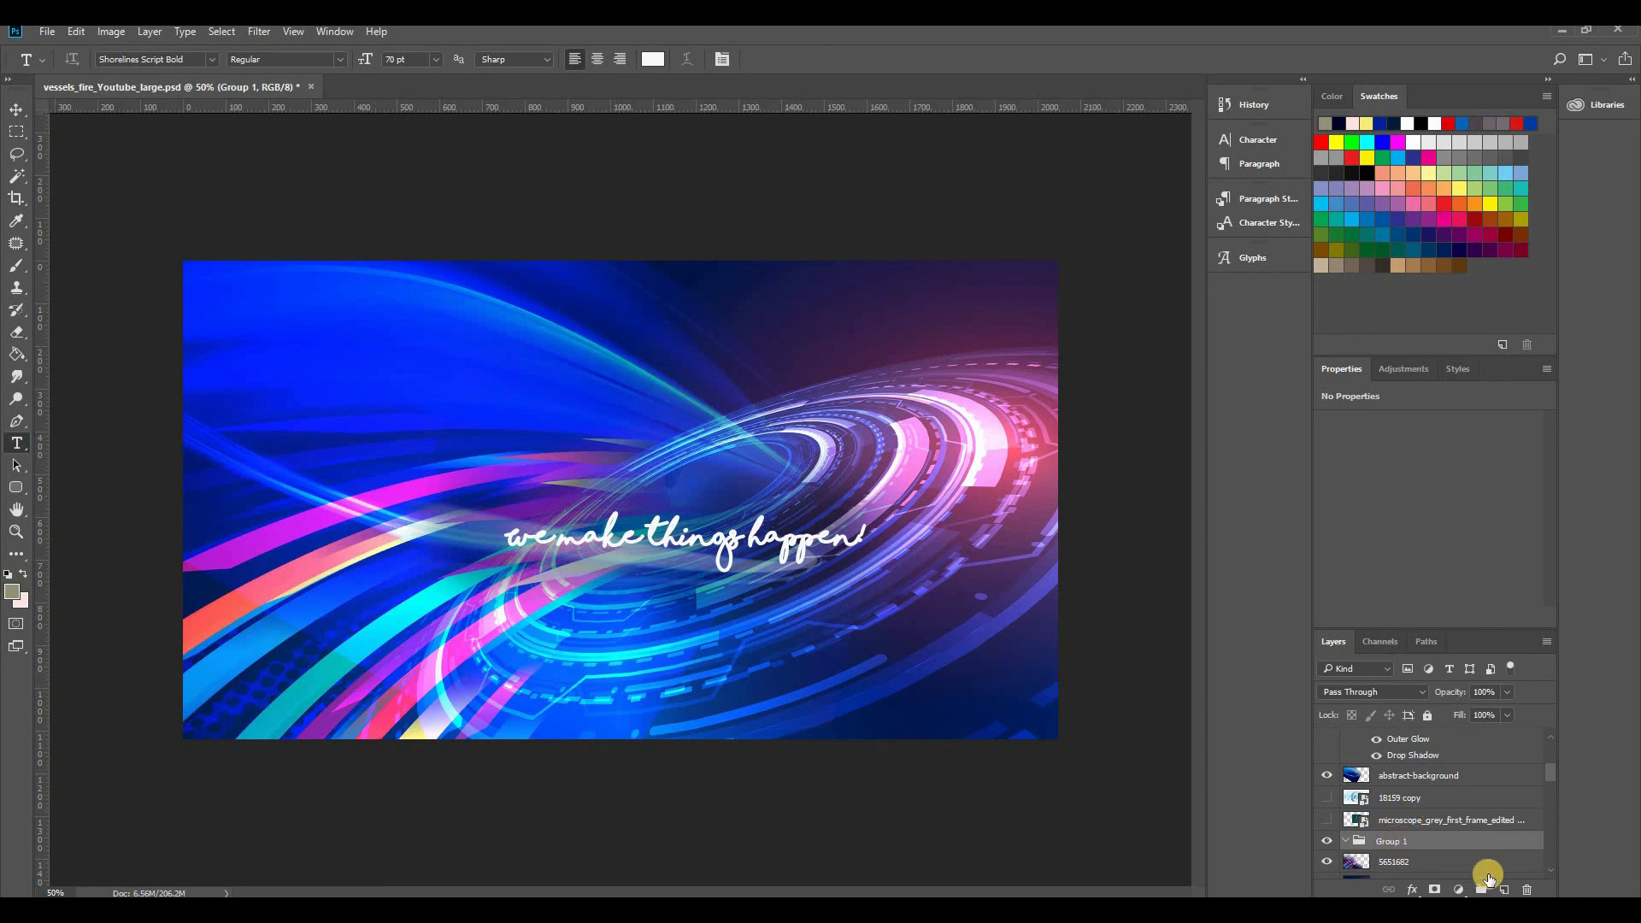
pyautogui.click(1503, 892)
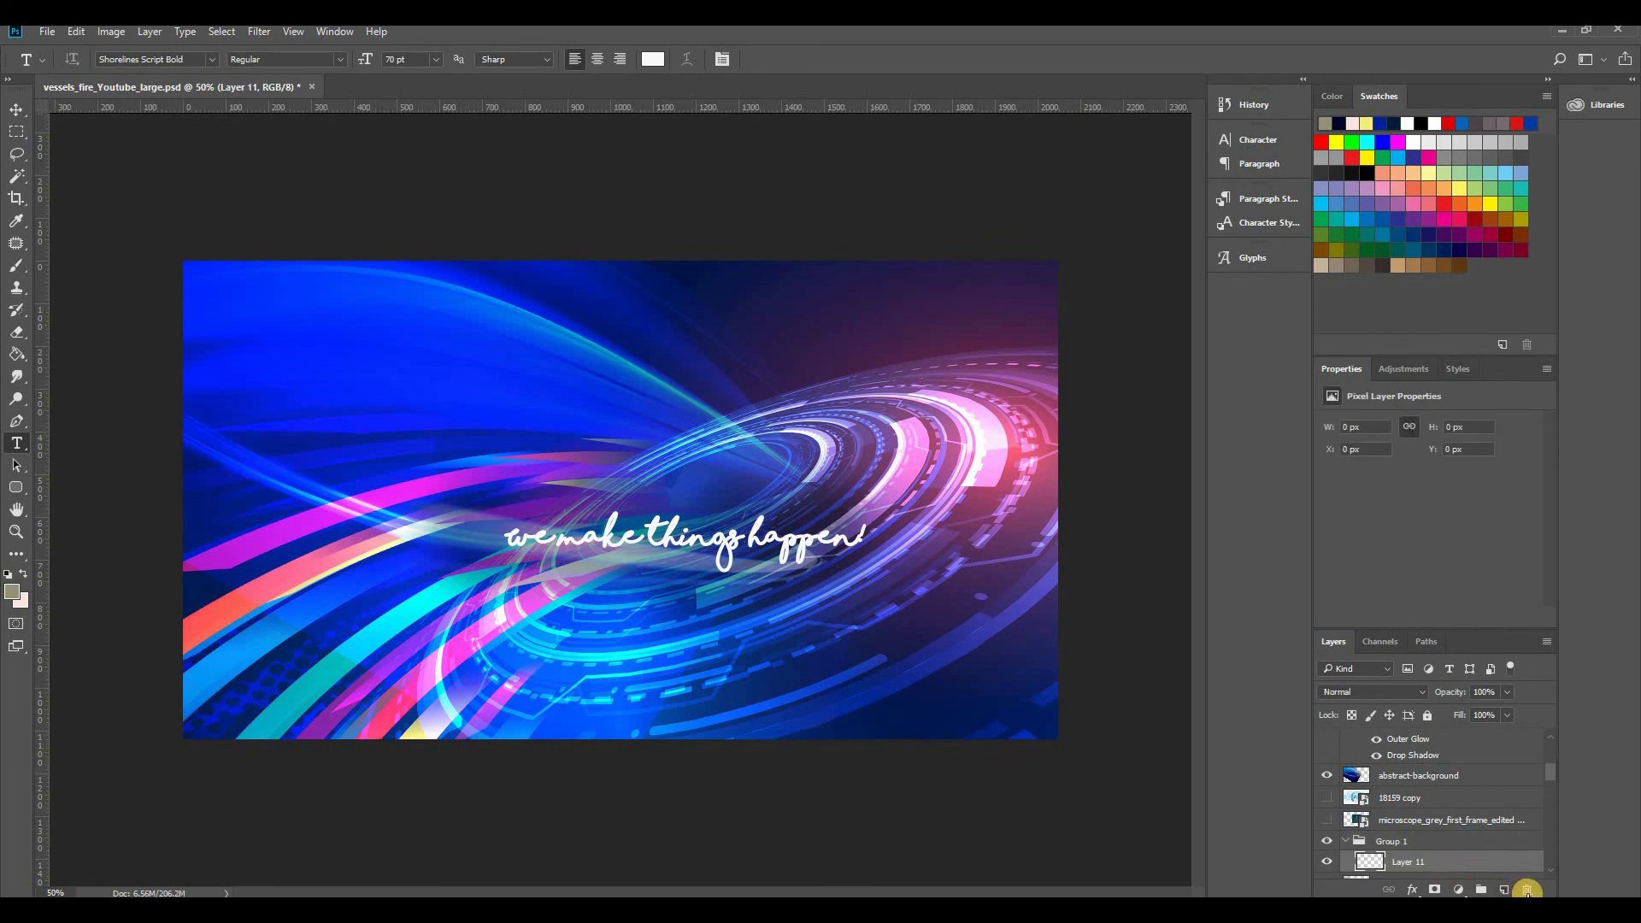
# - Delete the new empty layer and the group that contained it
pyautogui.click(1527, 890)
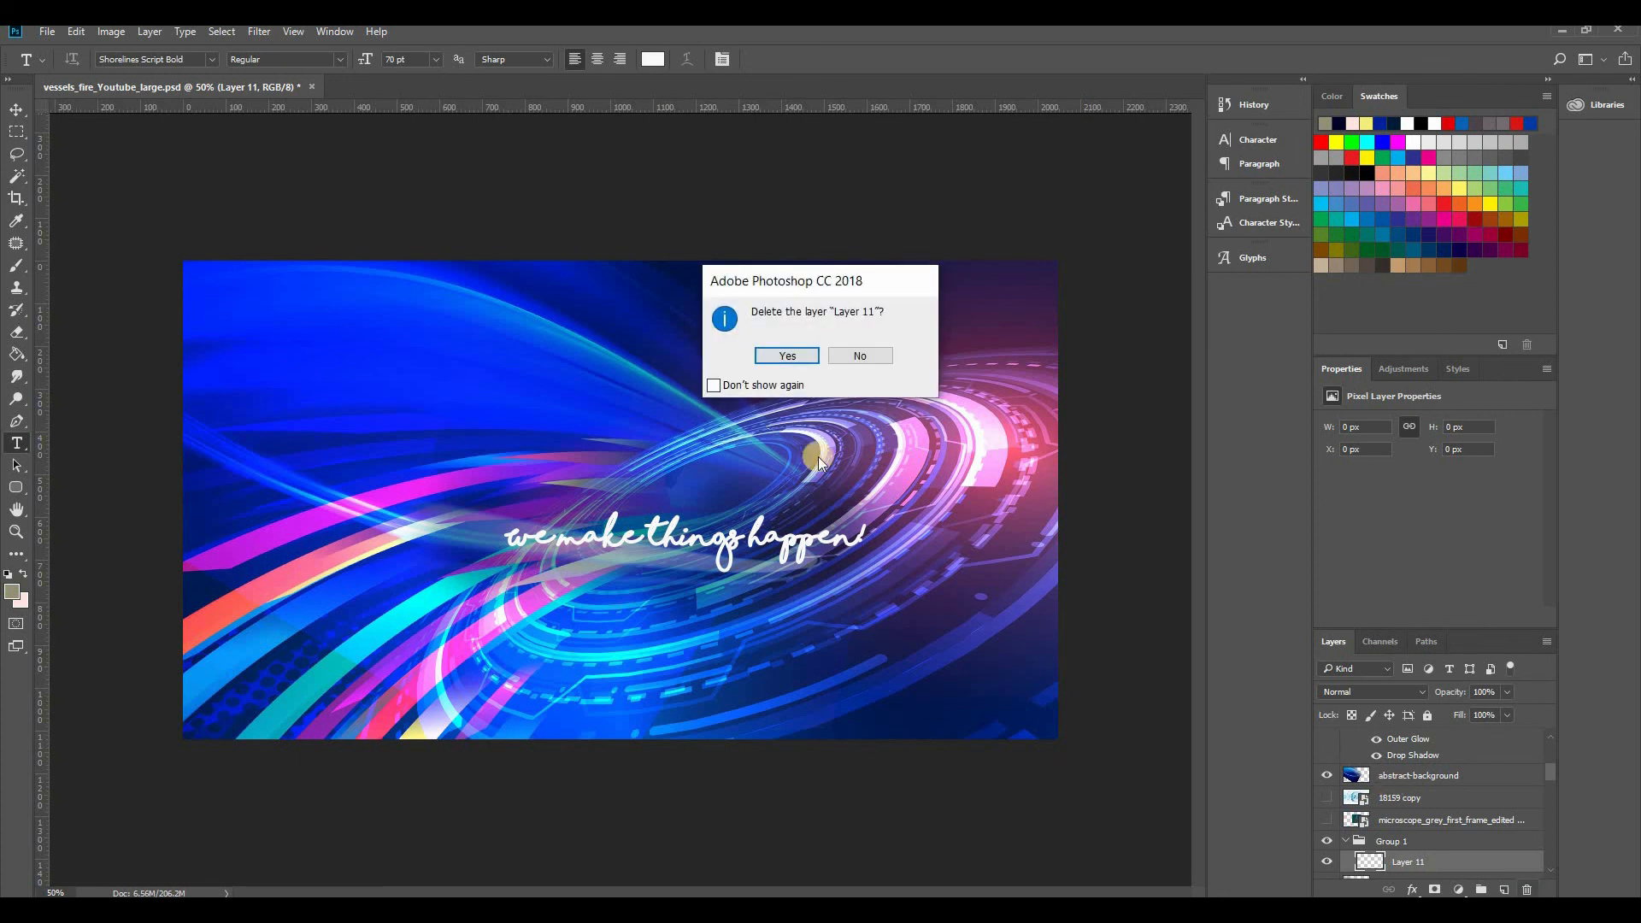
pyautogui.click(785, 357)
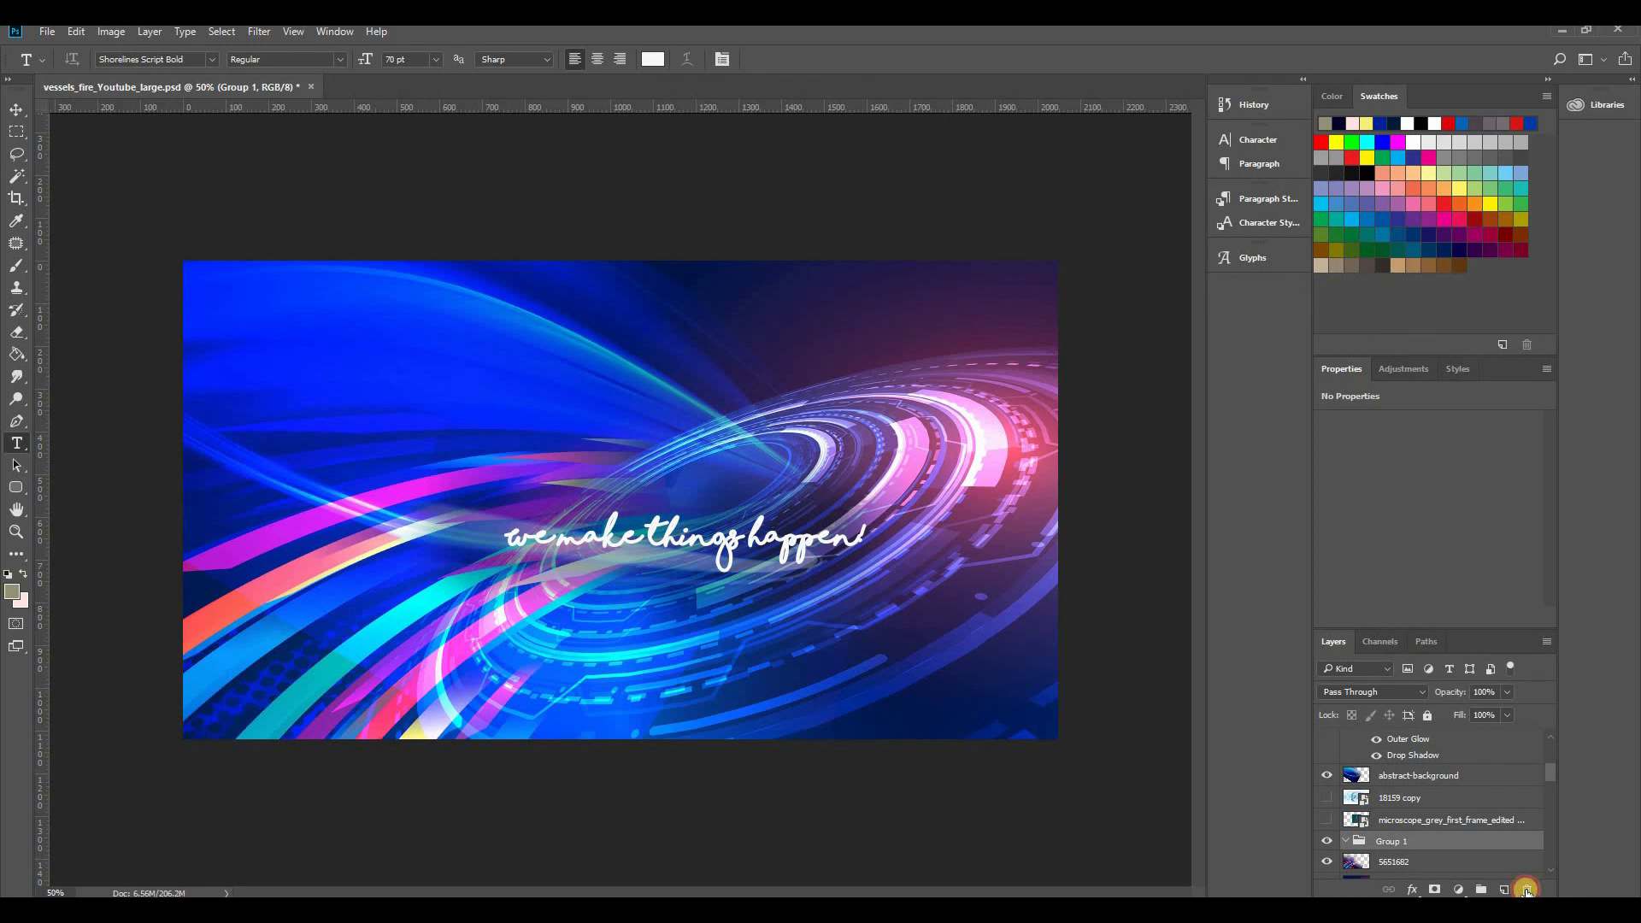
pyautogui.click(1519, 890)
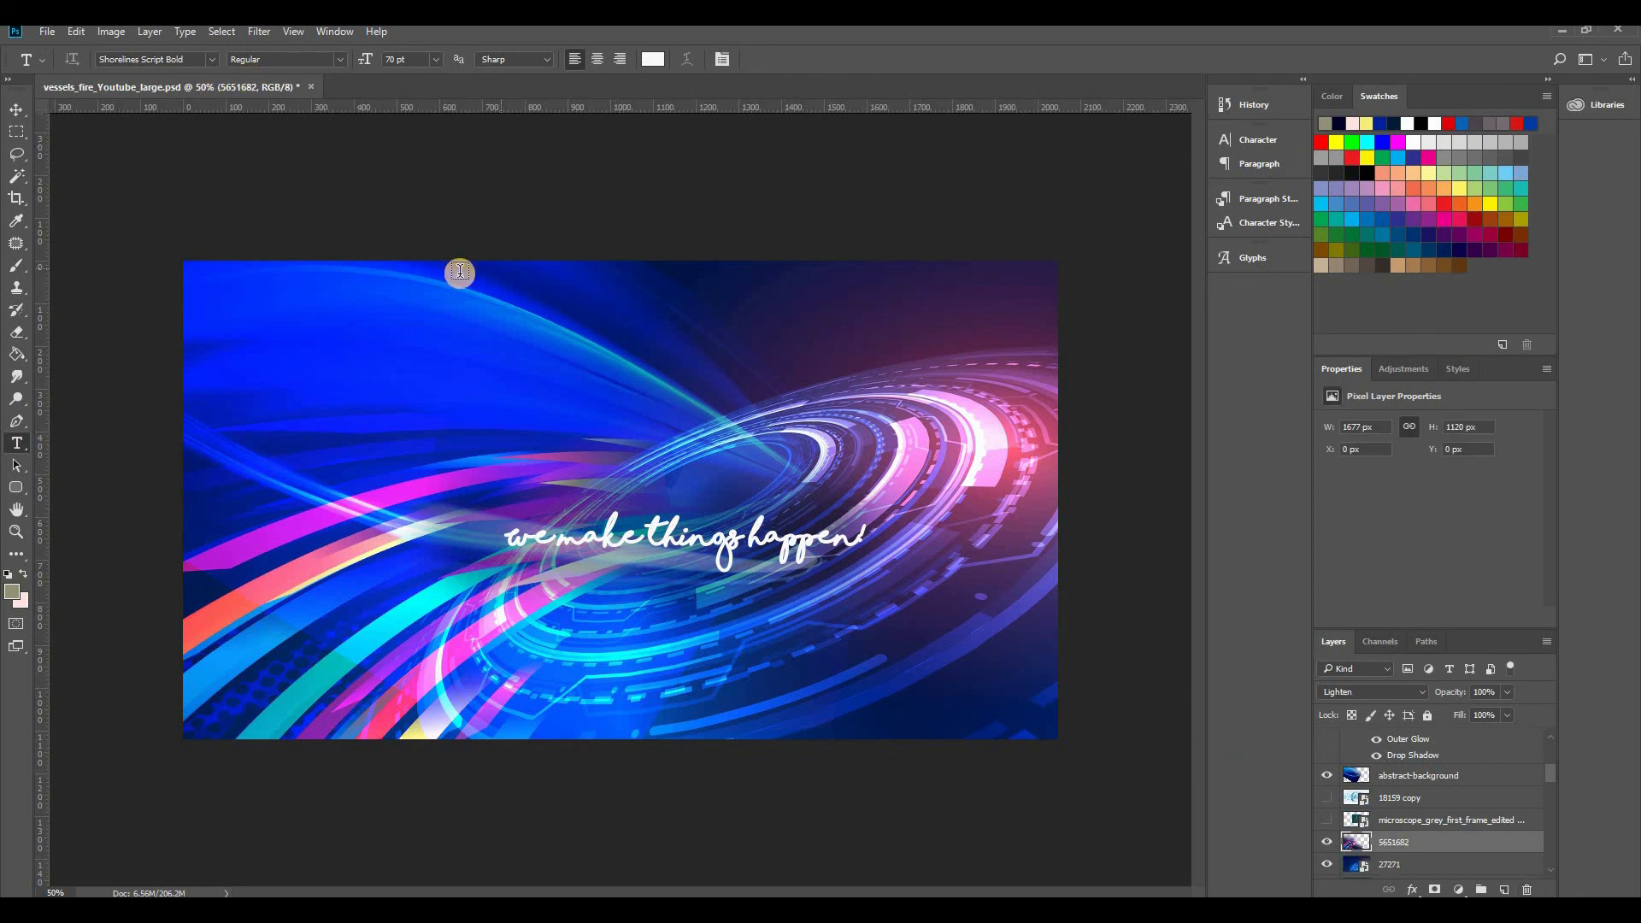
# - Review the selection and type commands, including the type panels and font preview sizes
pyautogui.click(222, 33)
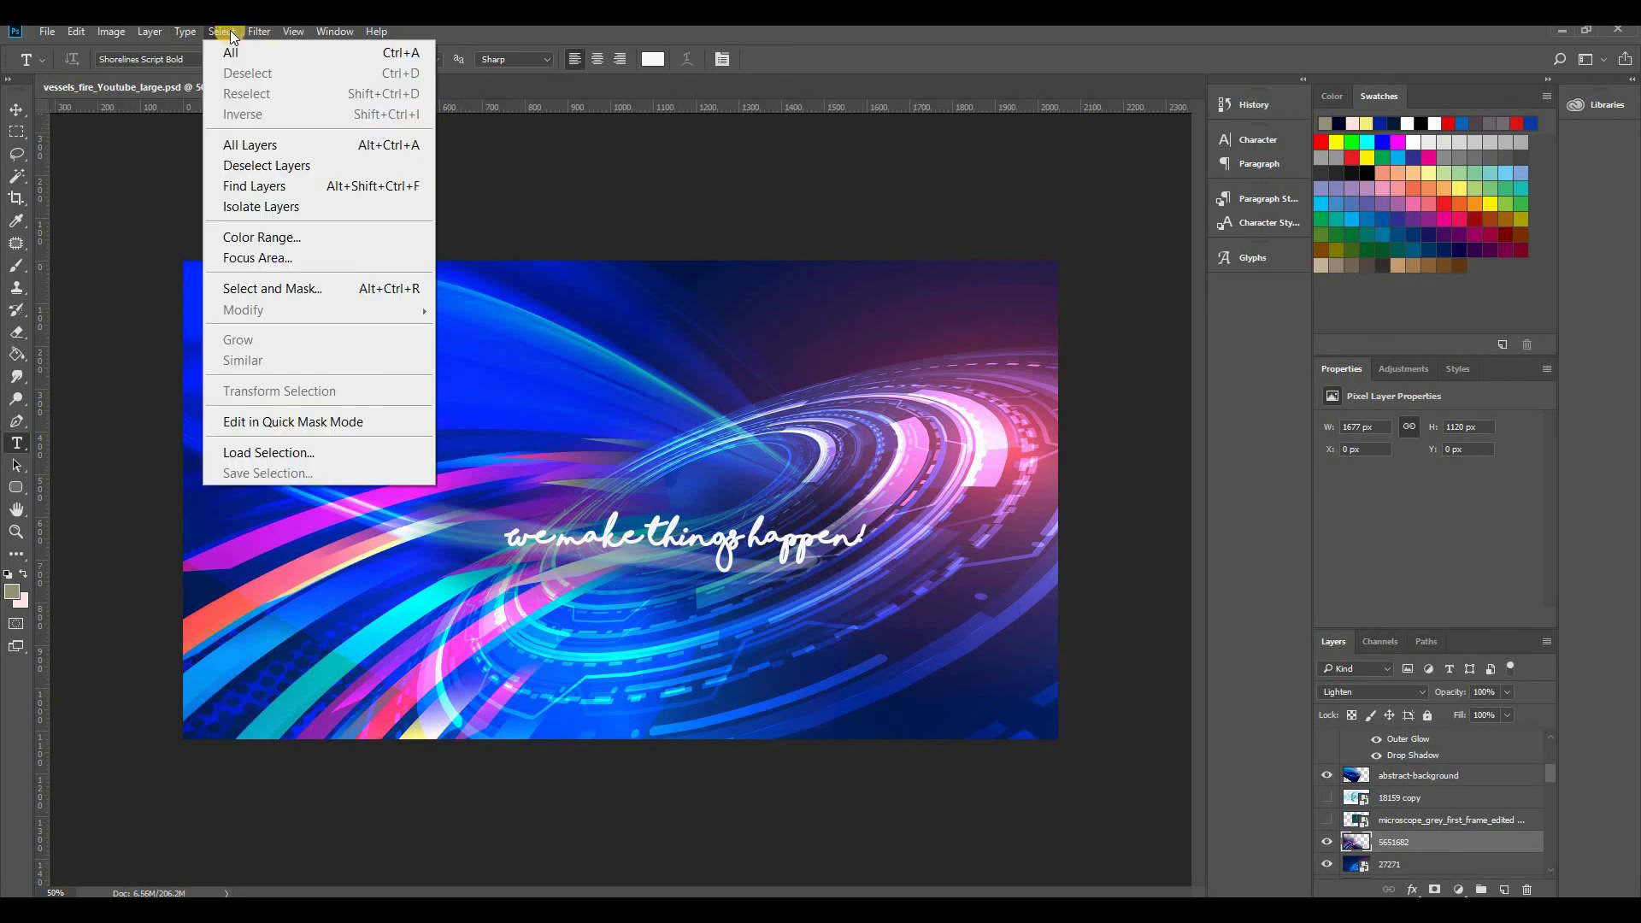
pyautogui.moveTo(190, 36)
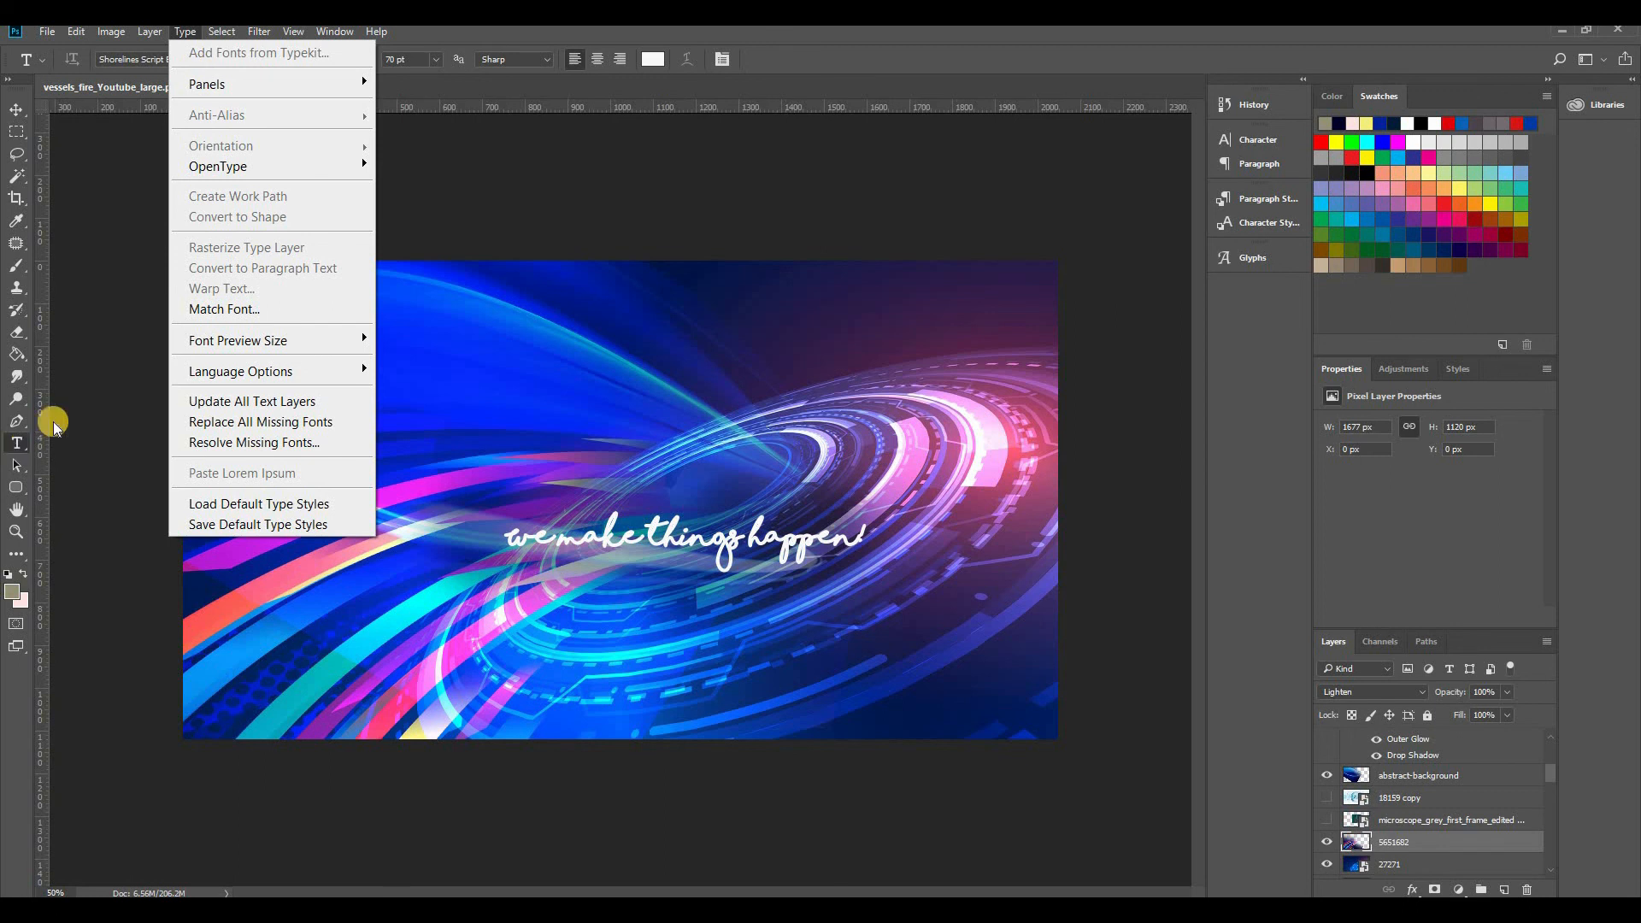
pyautogui.moveTo(263, 84)
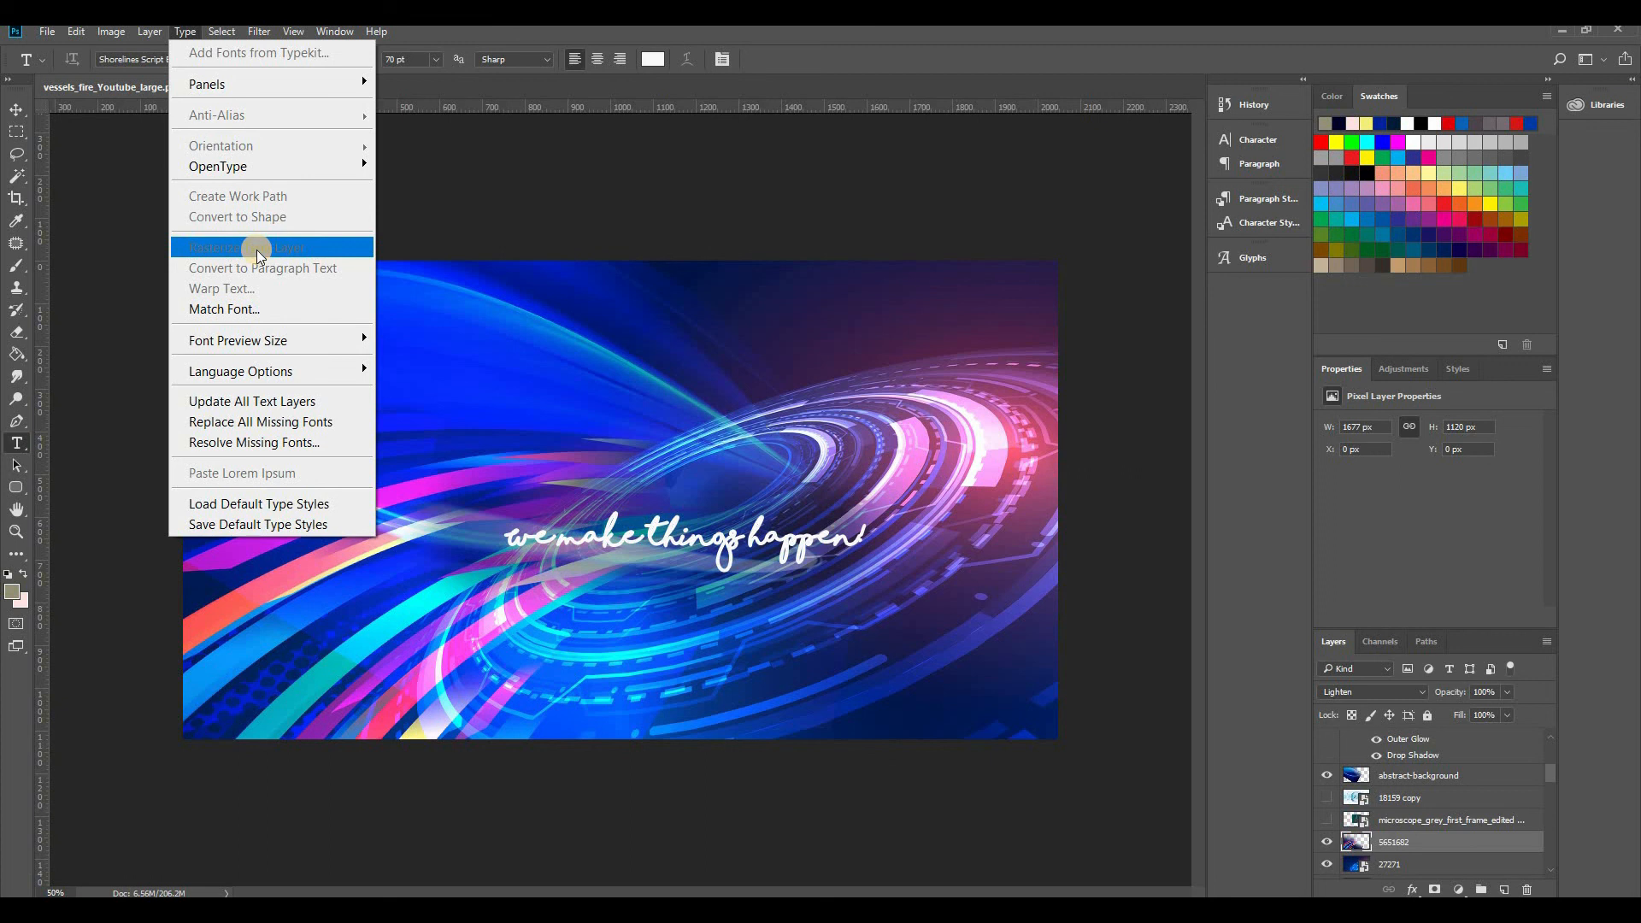
pyautogui.moveTo(263, 342)
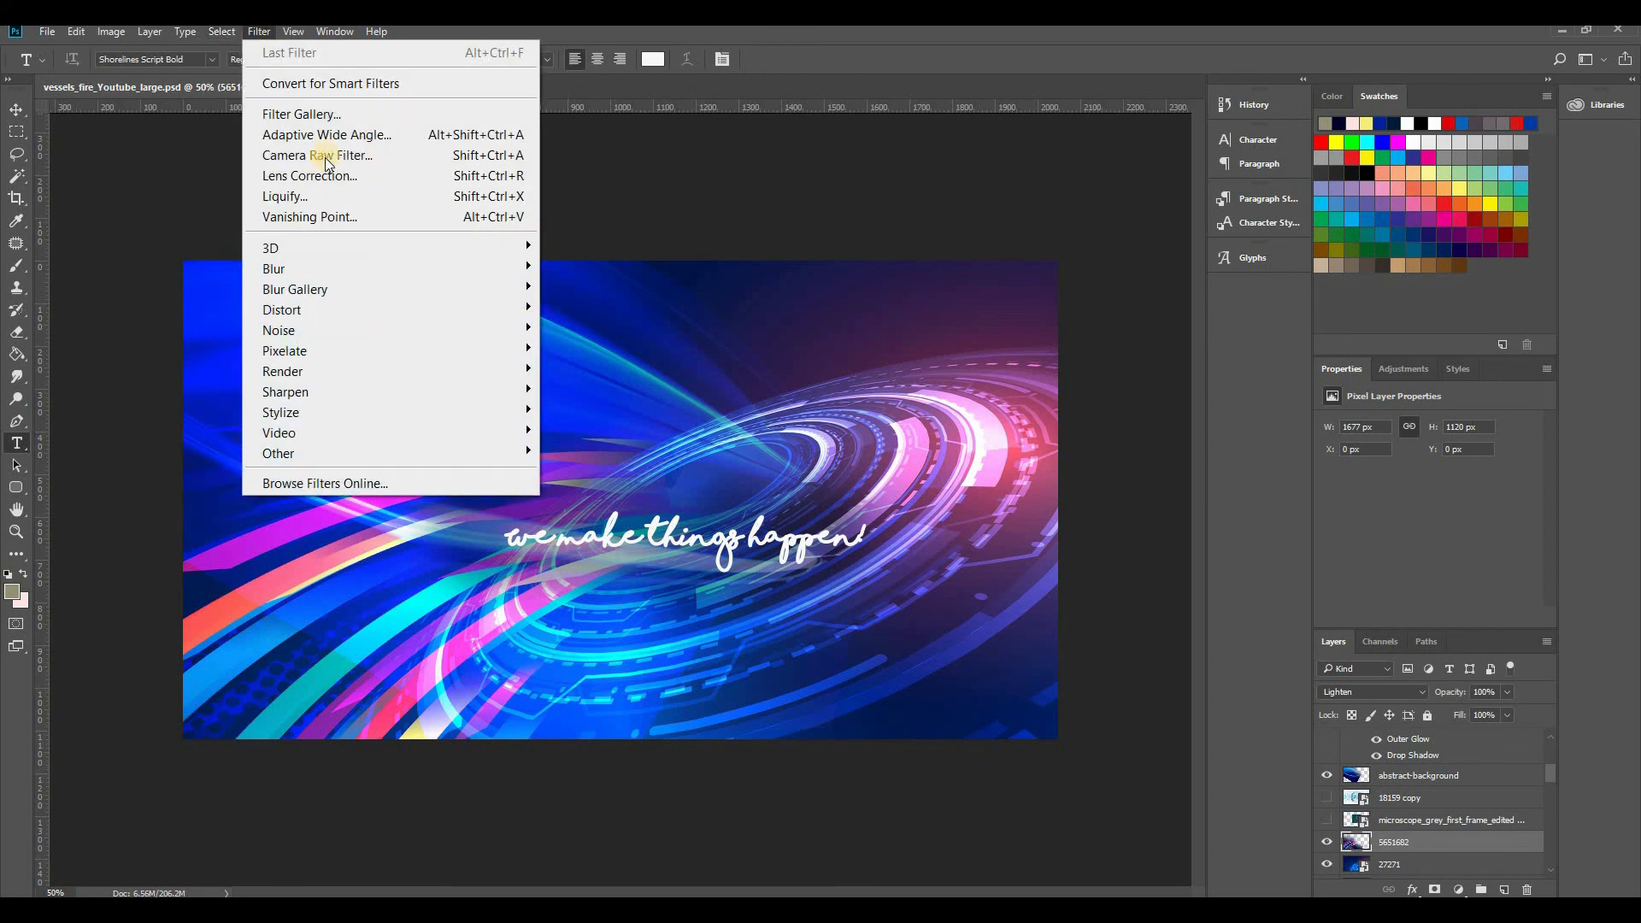
# - Preview the Colored Pencil, Cutout and Dry Brush effects in the Filter Gallery without applying any of them
pyautogui.click(283, 113)
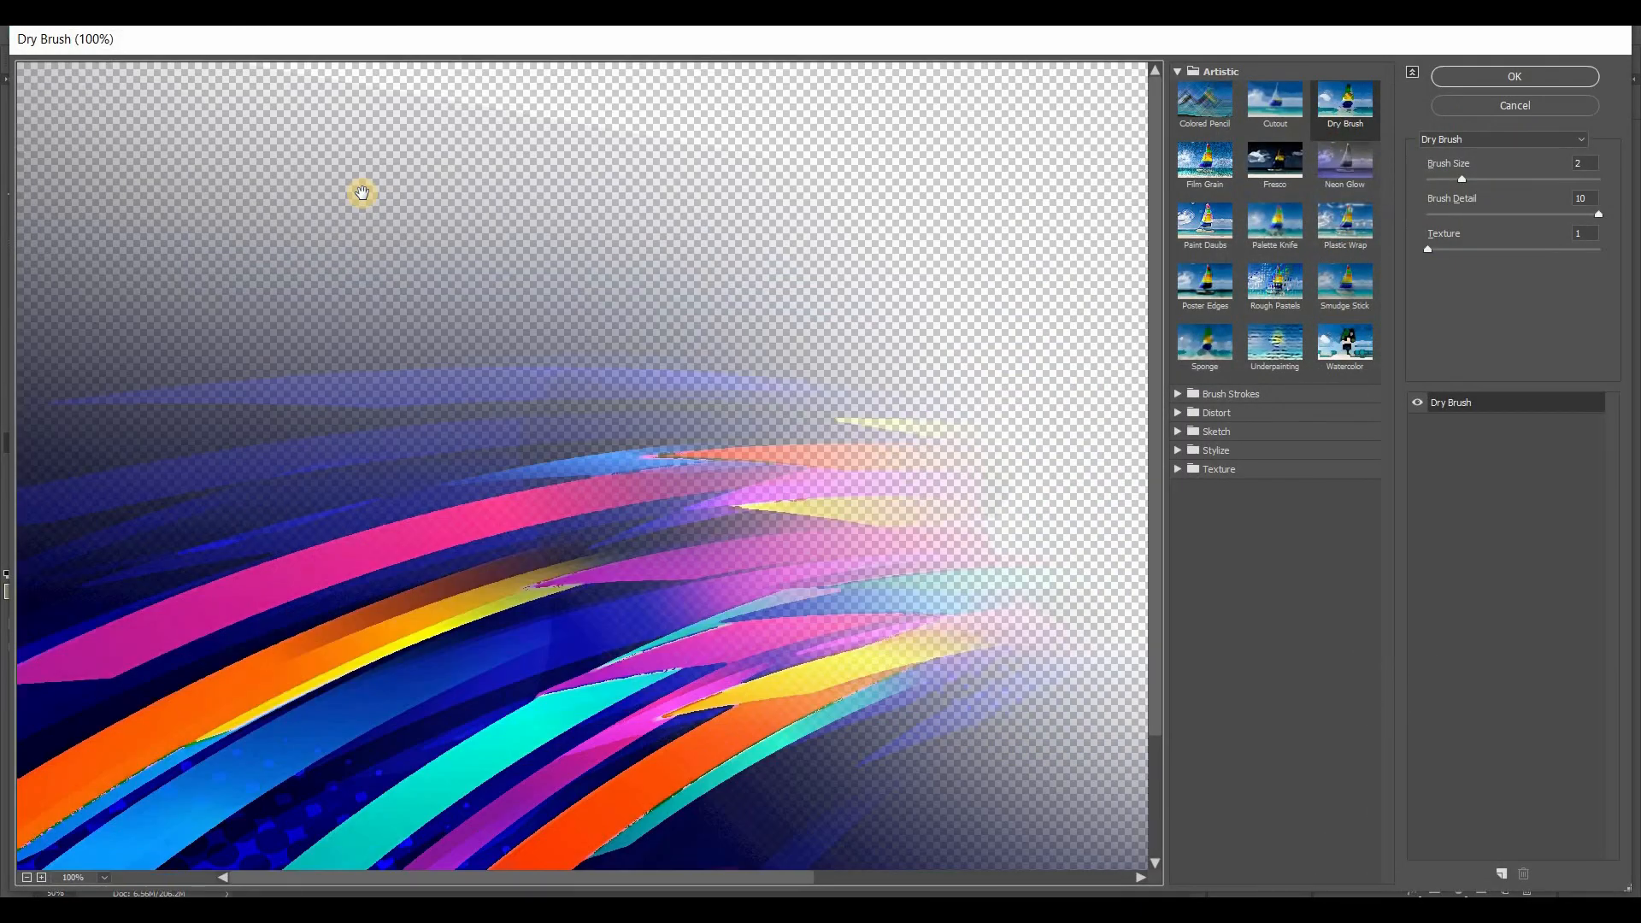
pyautogui.click(1209, 105)
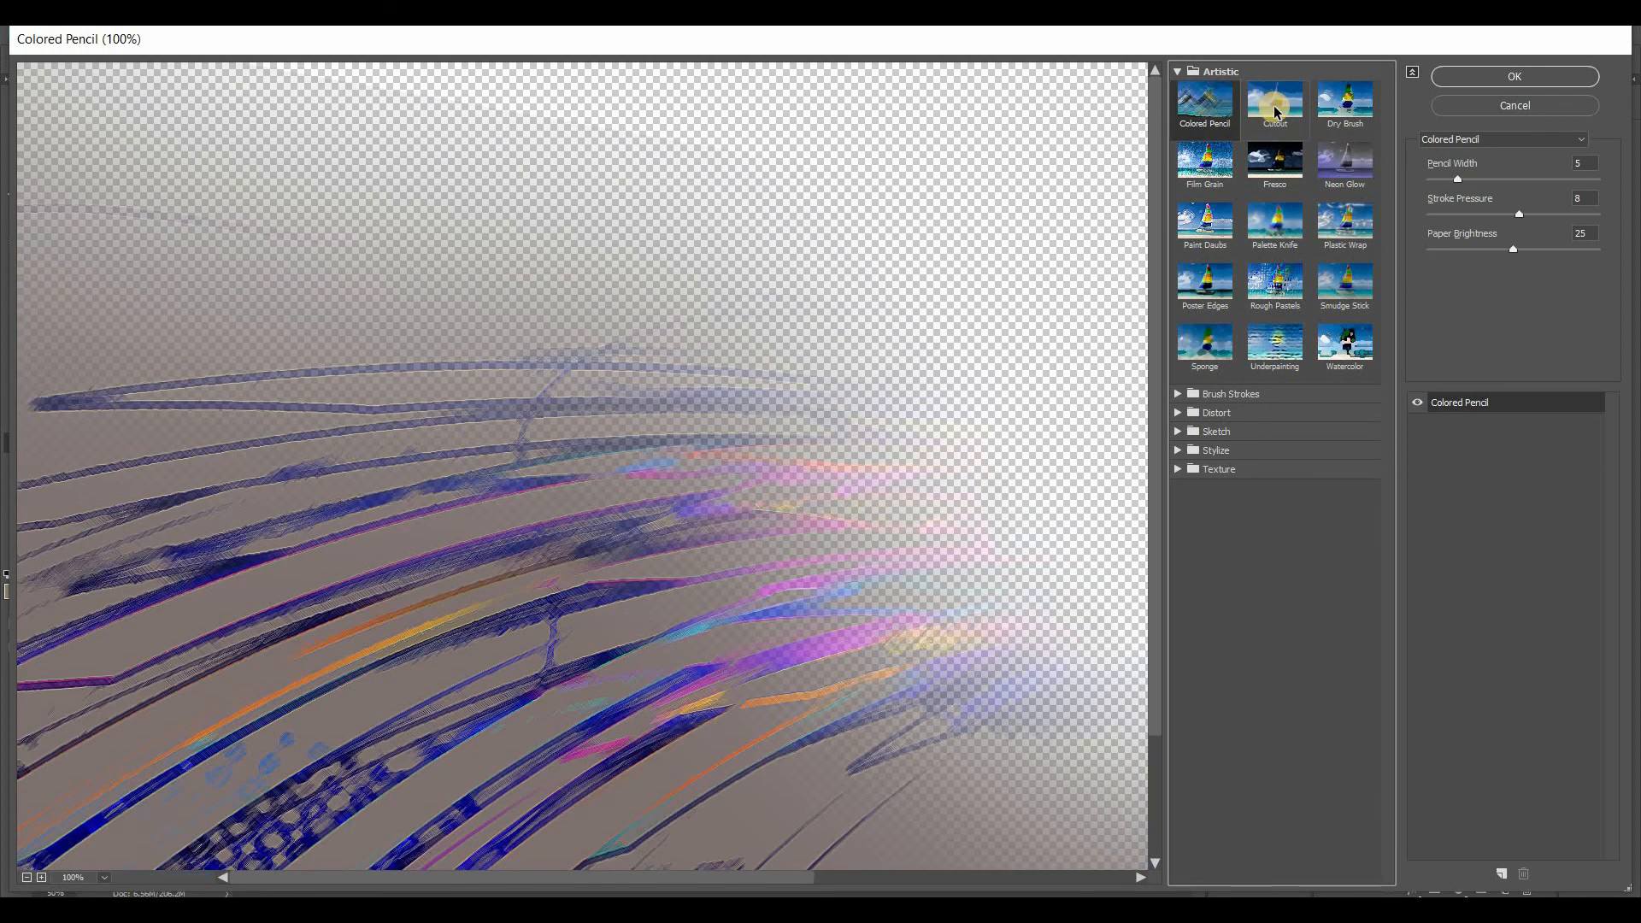
pyautogui.keyDown('alt'); pyautogui.click(1135, 472); pyautogui.keyUp('alt')
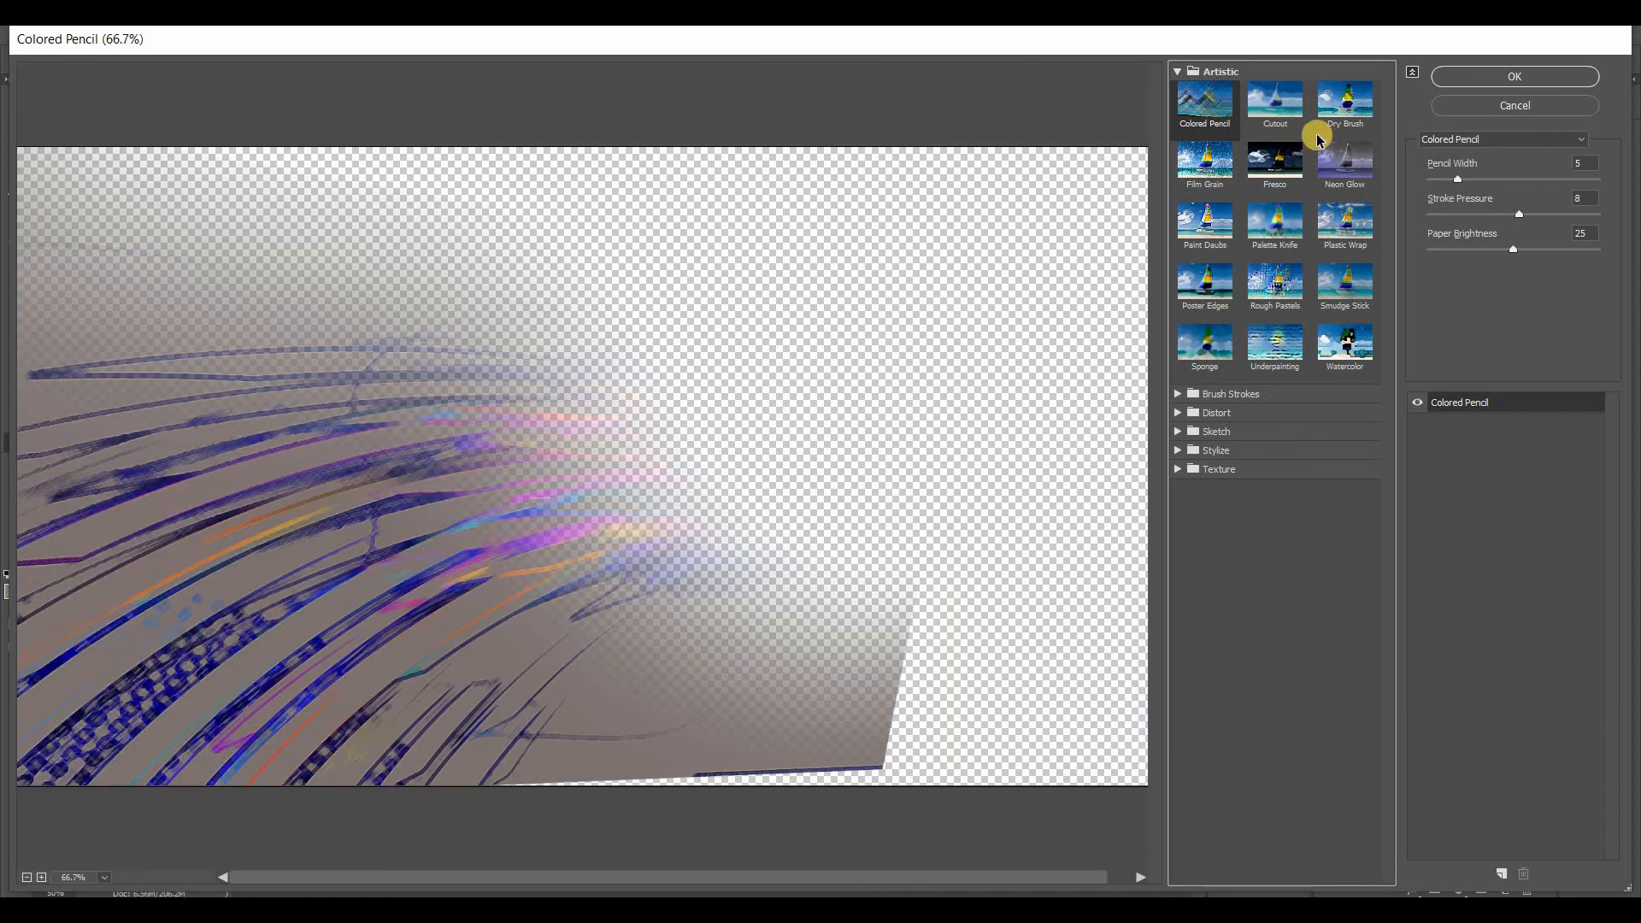
pyautogui.click(1274, 101)
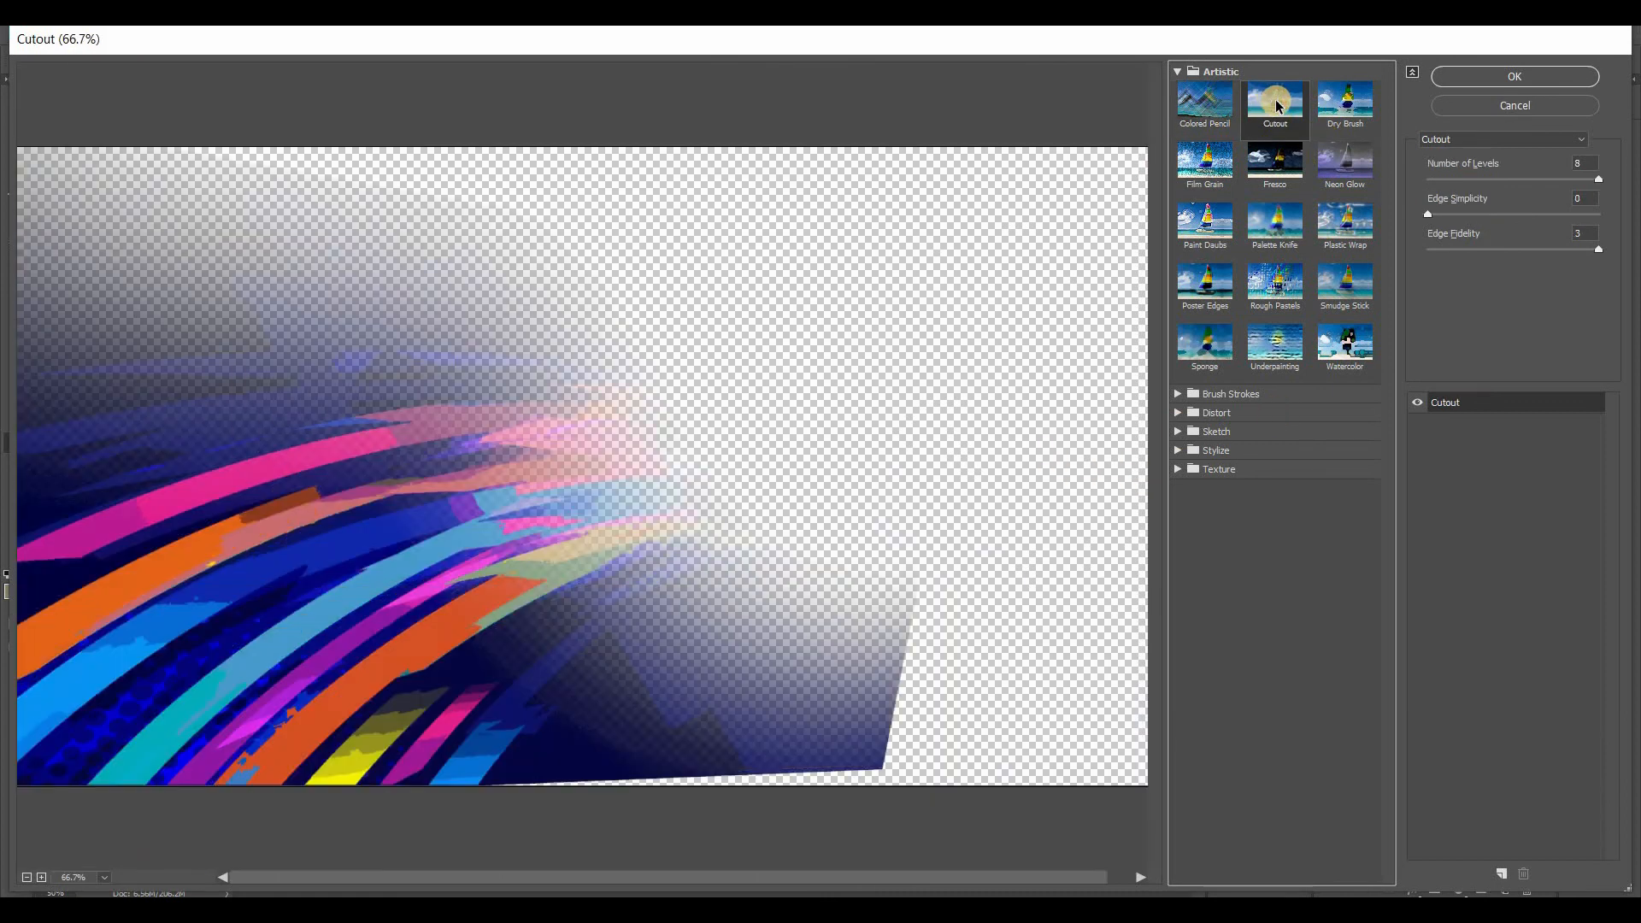
pyautogui.click(1336, 108)
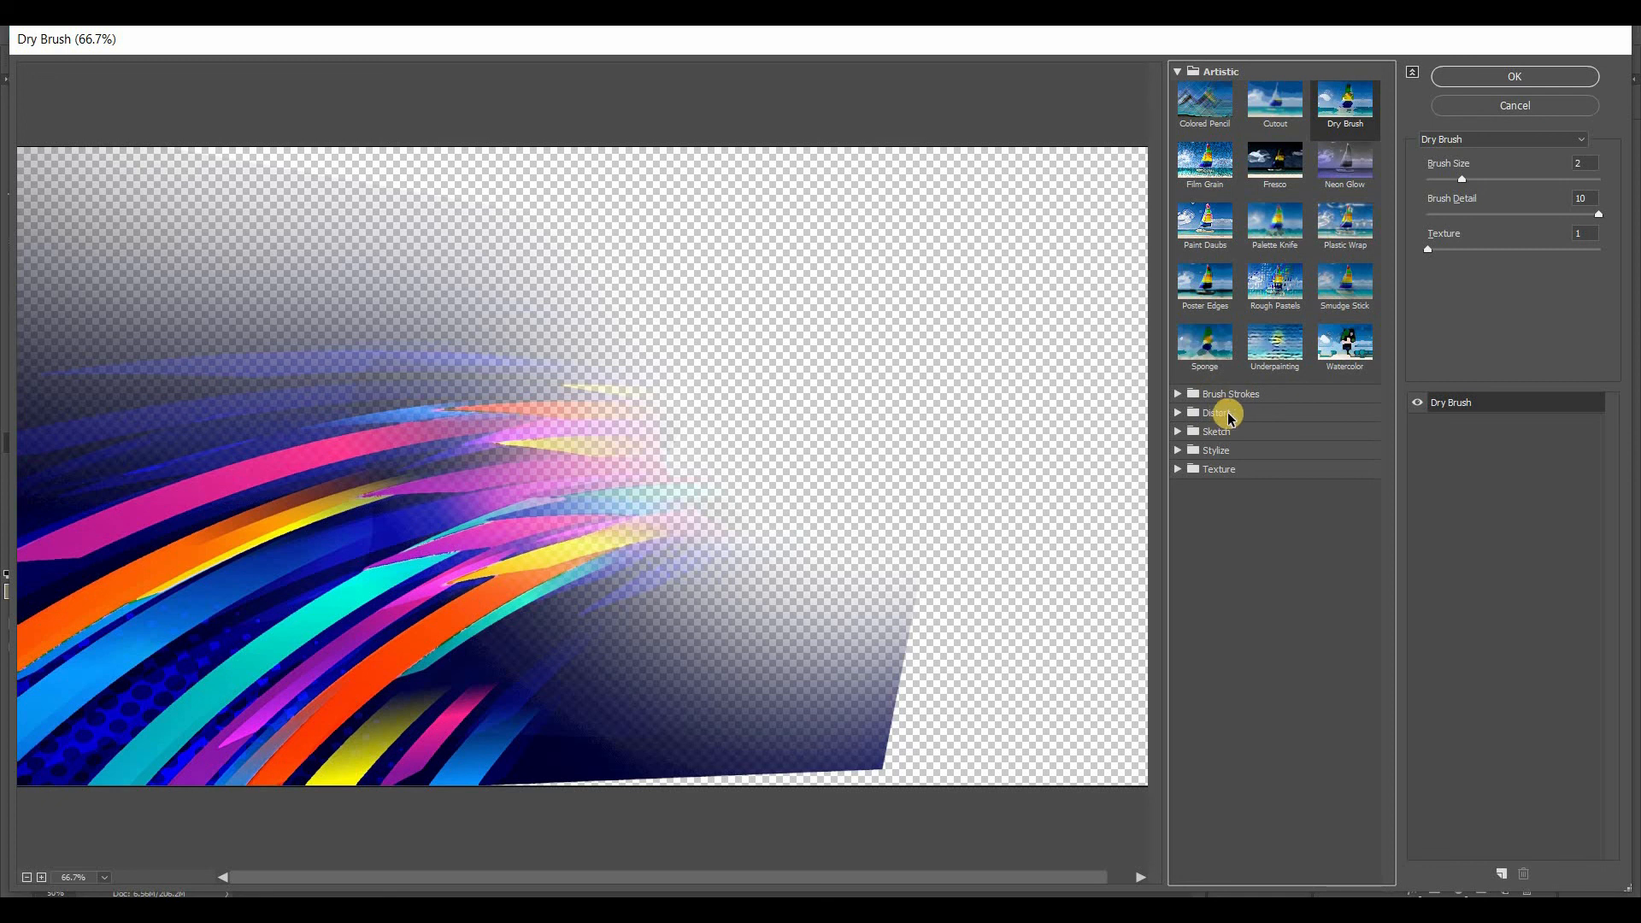
pyautogui.click(1508, 106)
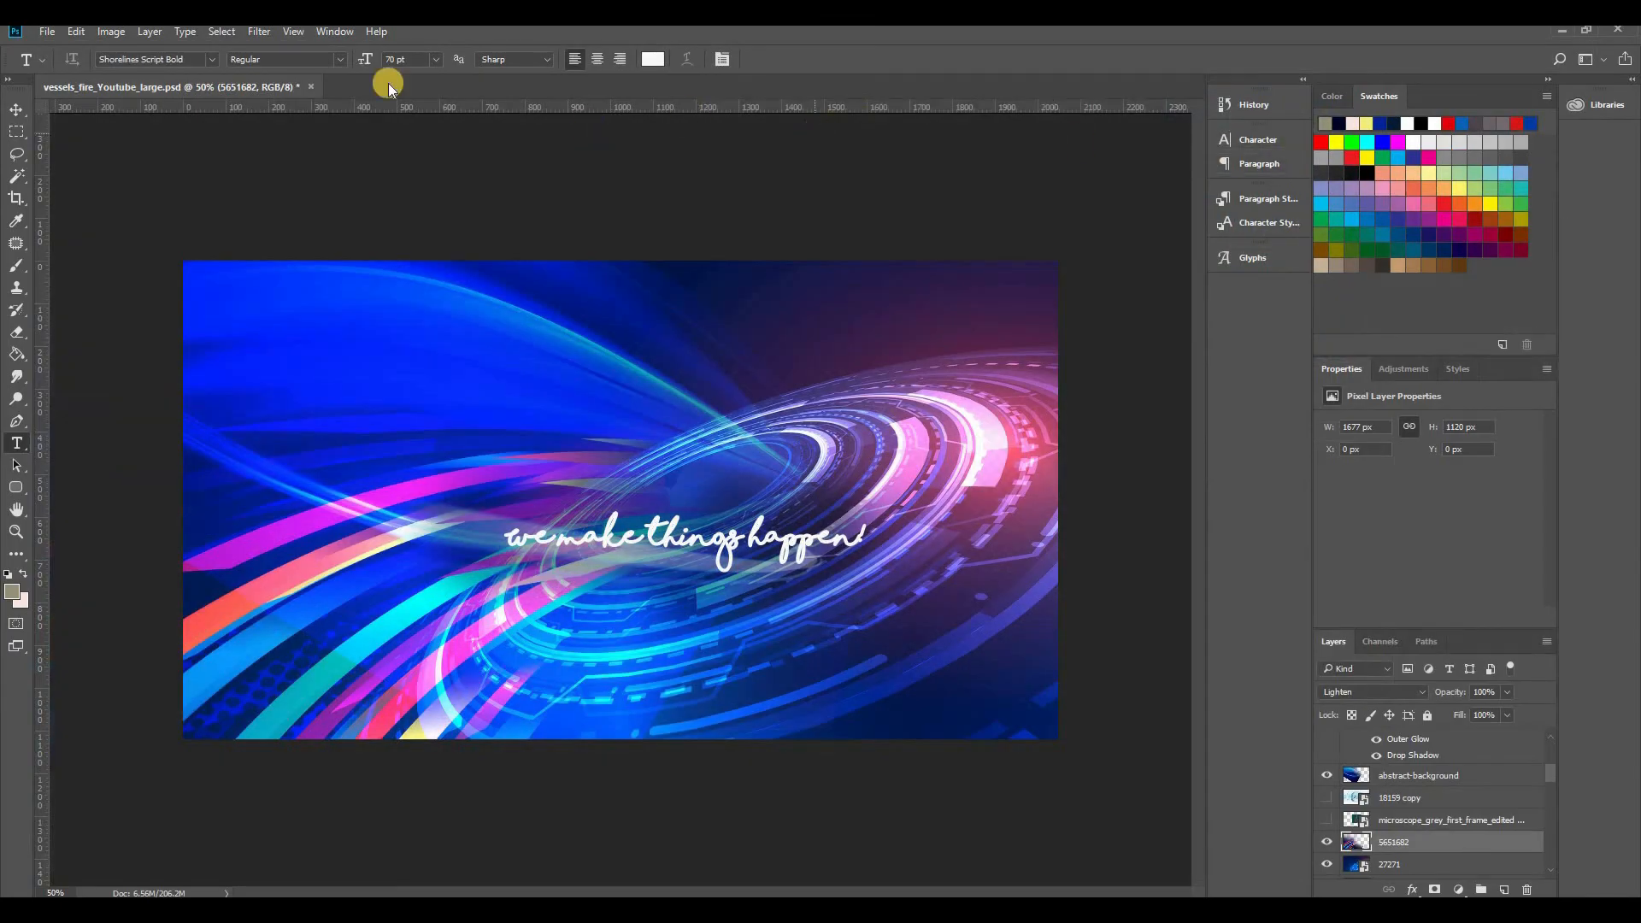
# - Look over the filter and view commands, and show the document at print size
pyautogui.click(249, 34)
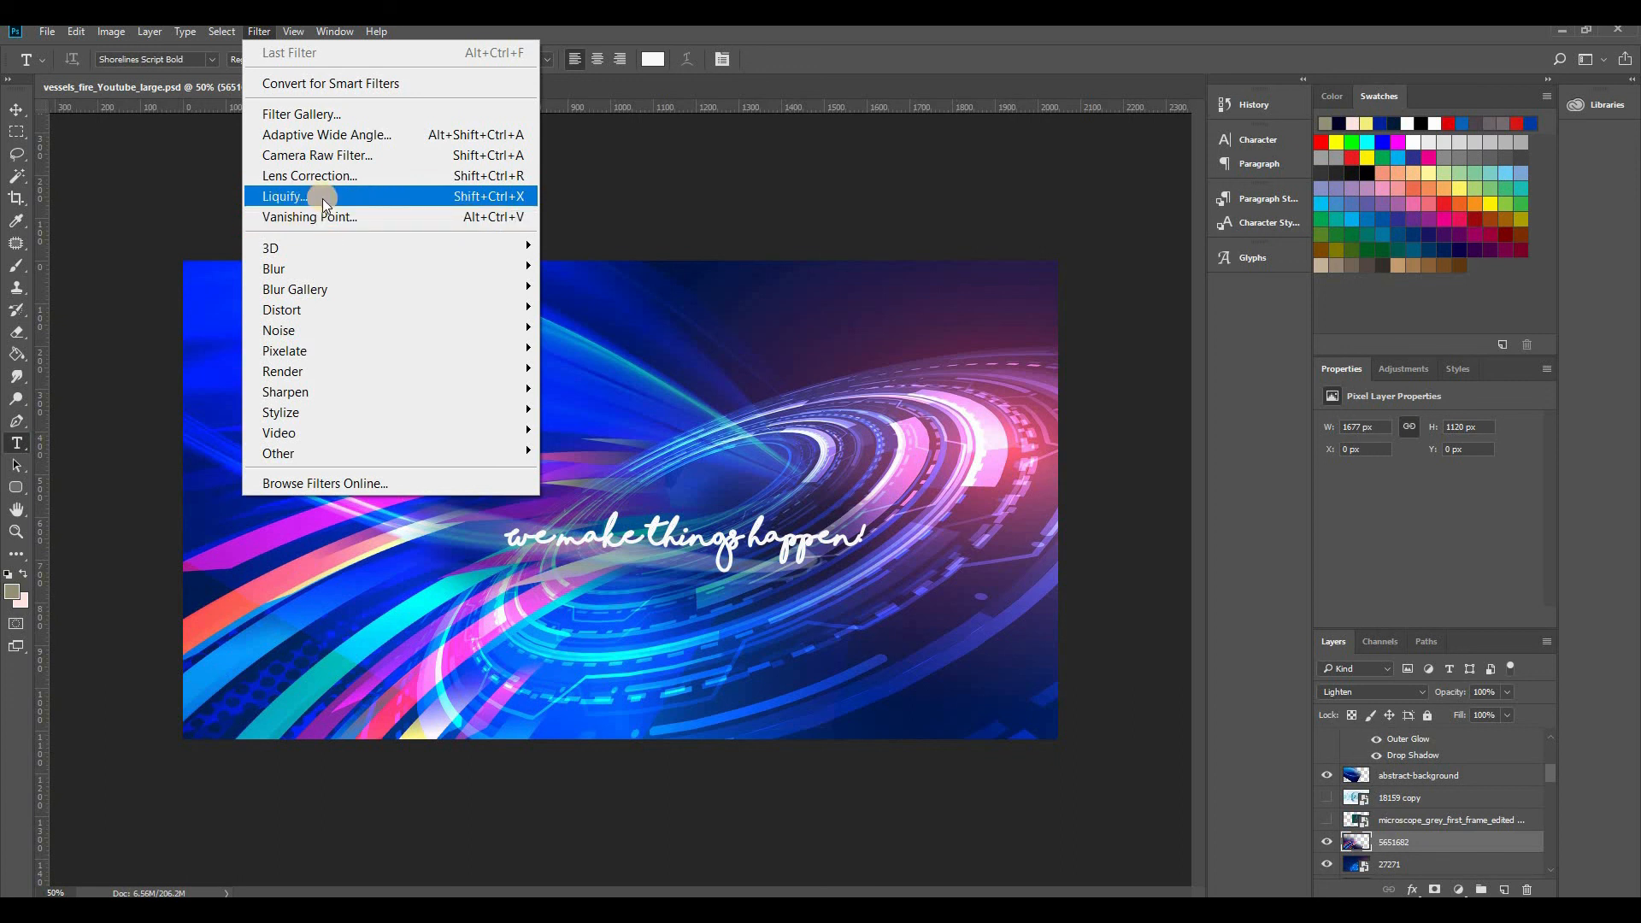
pyautogui.moveTo(333, 248)
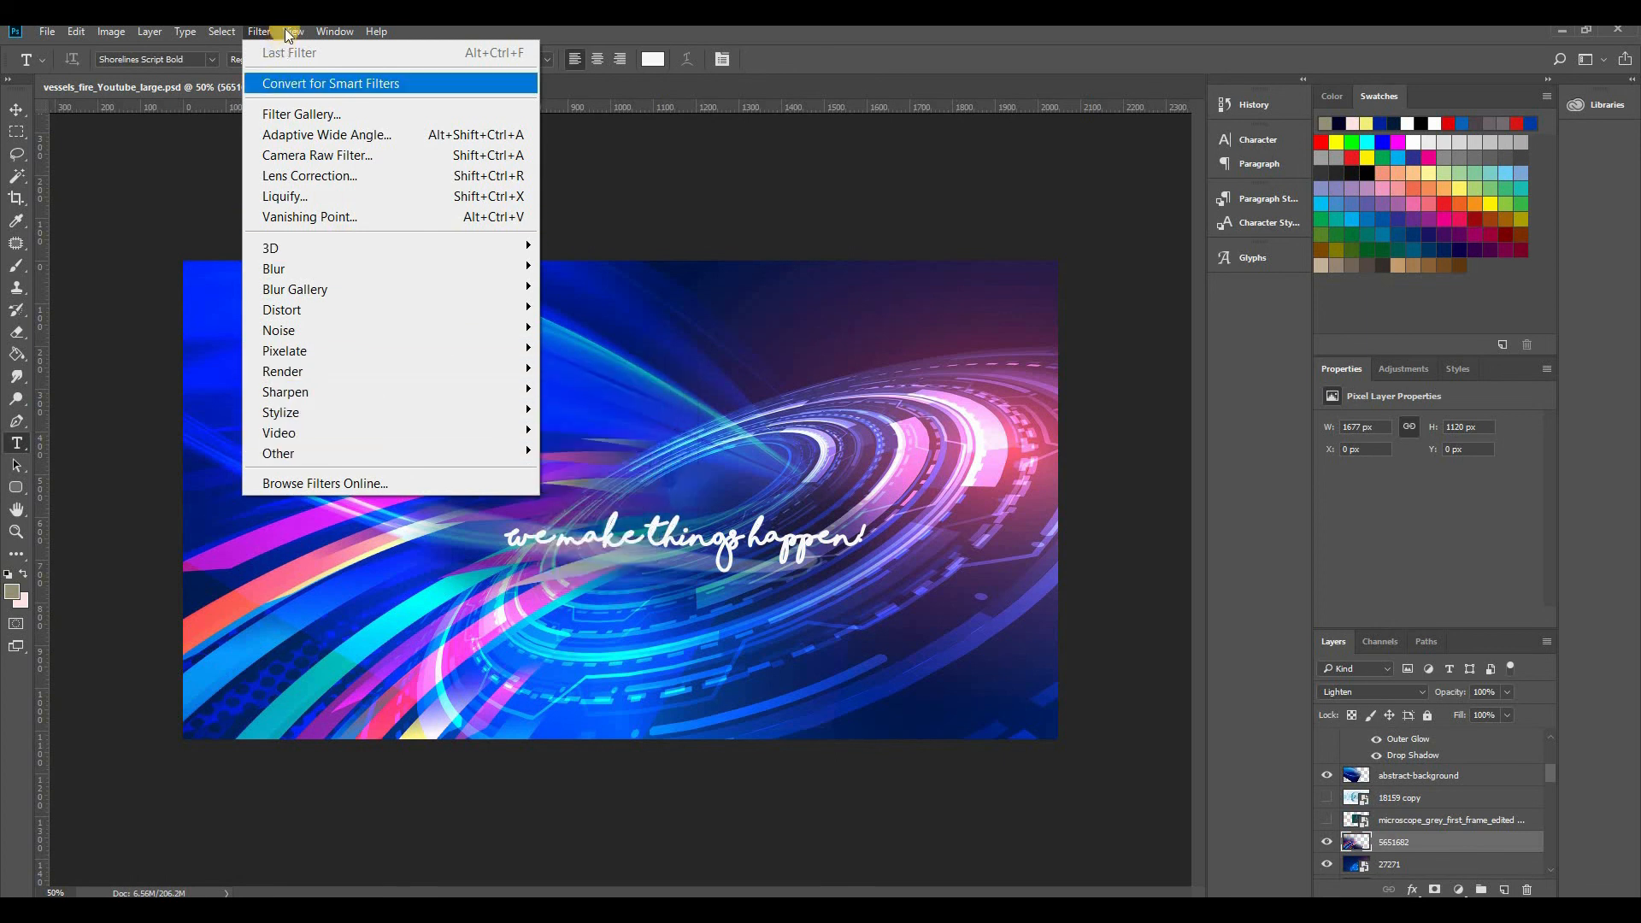
pyautogui.moveTo(293, 32)
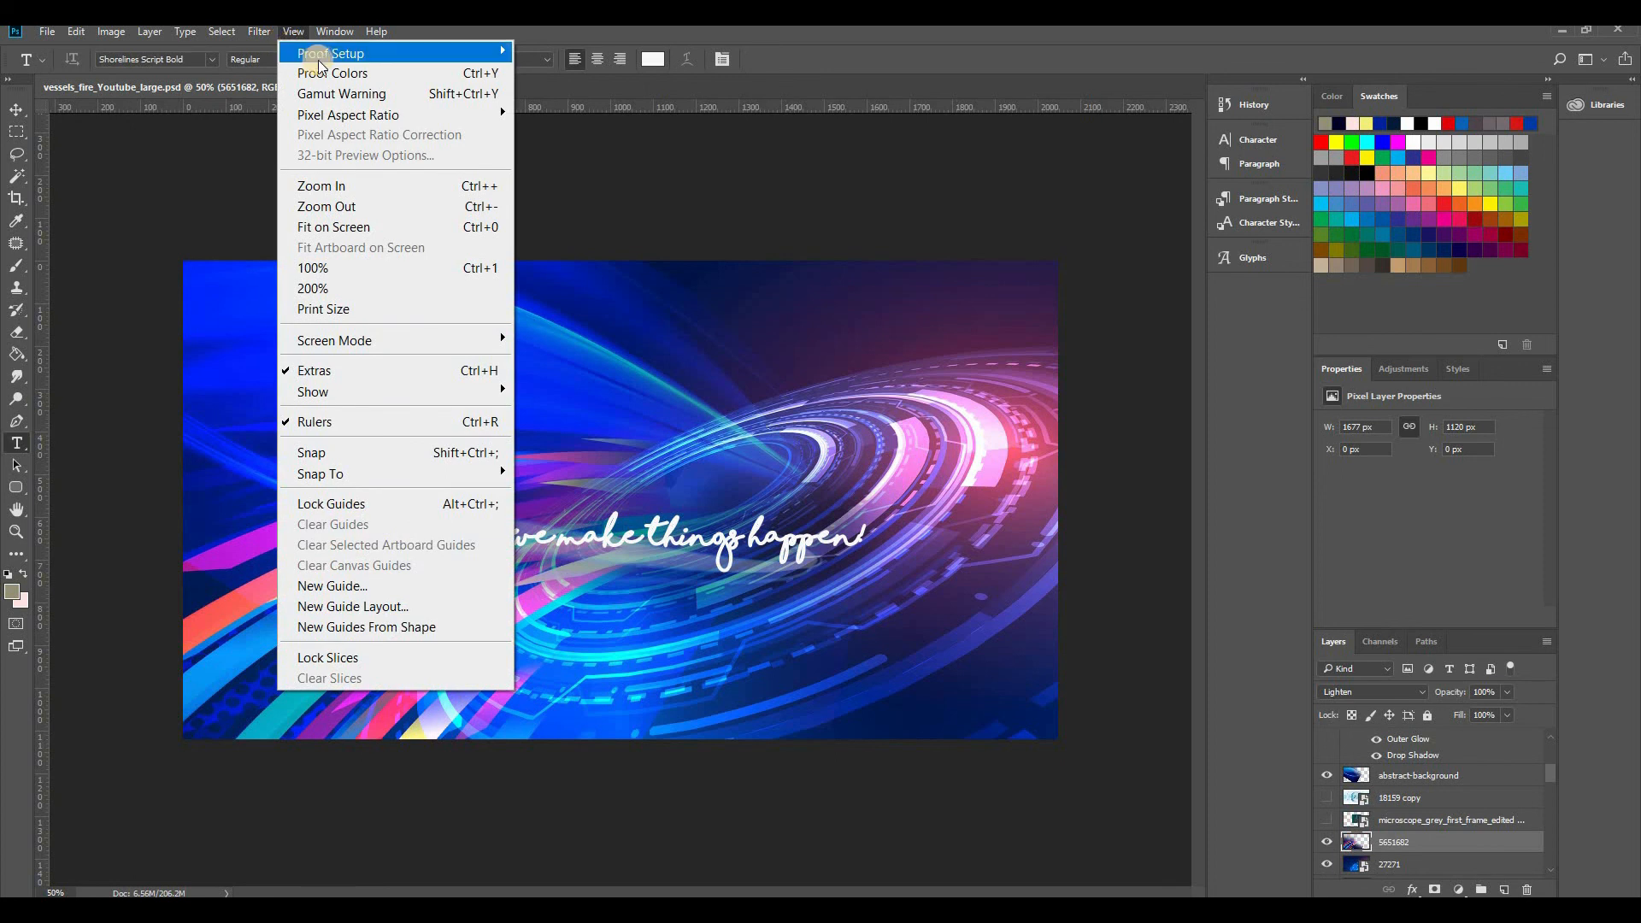
pyautogui.moveTo(323, 65)
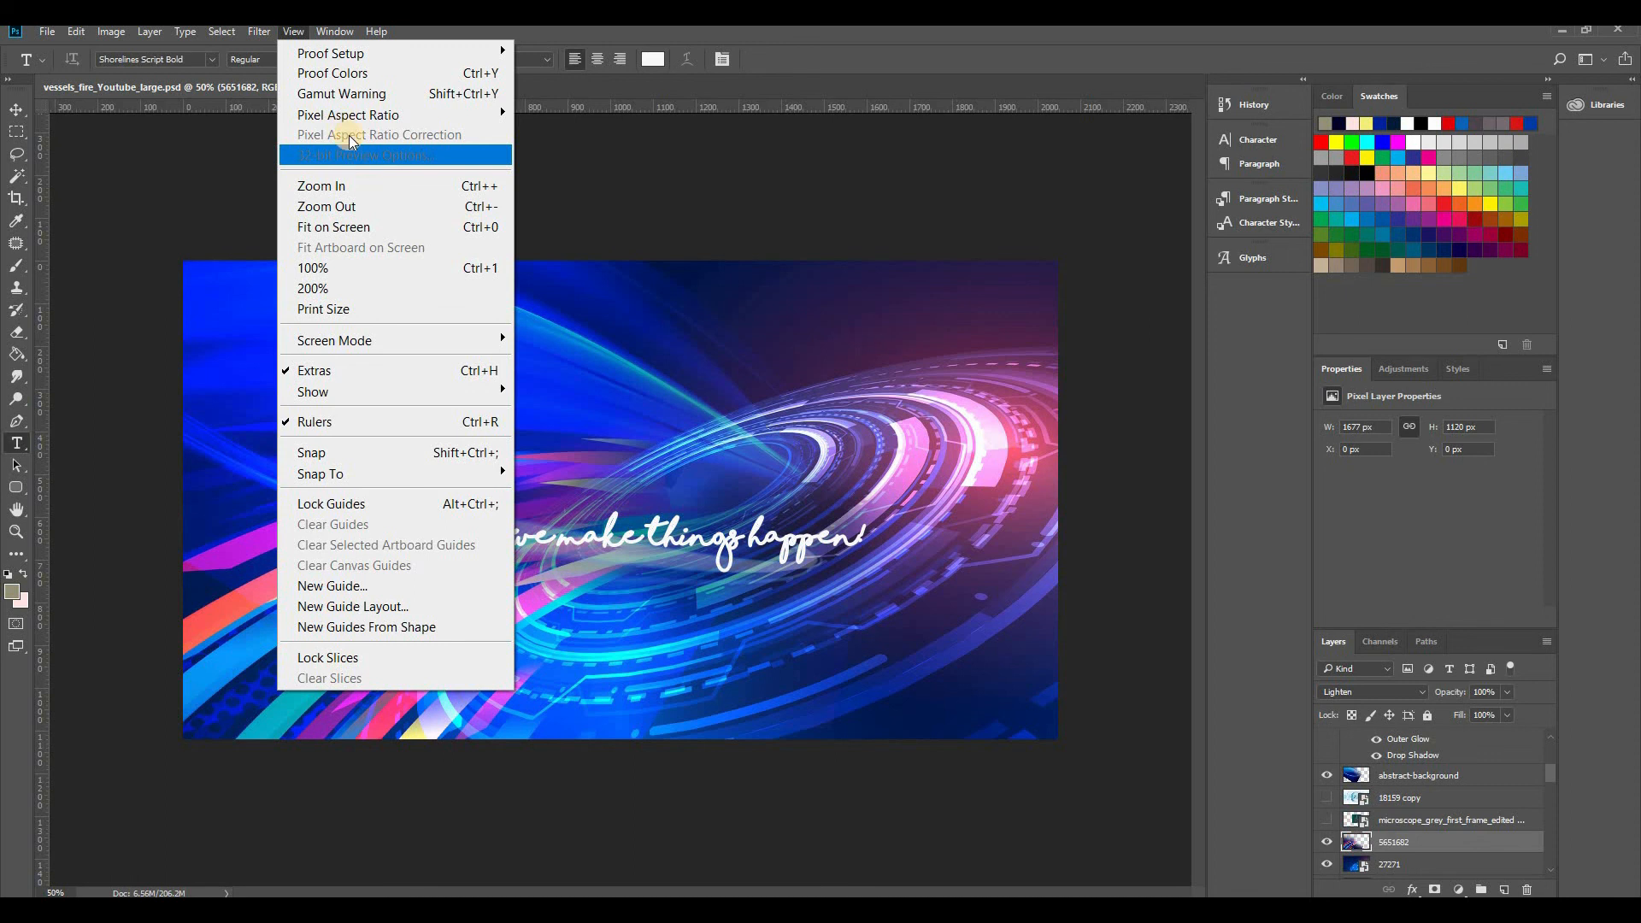
pyautogui.click(340, 309)
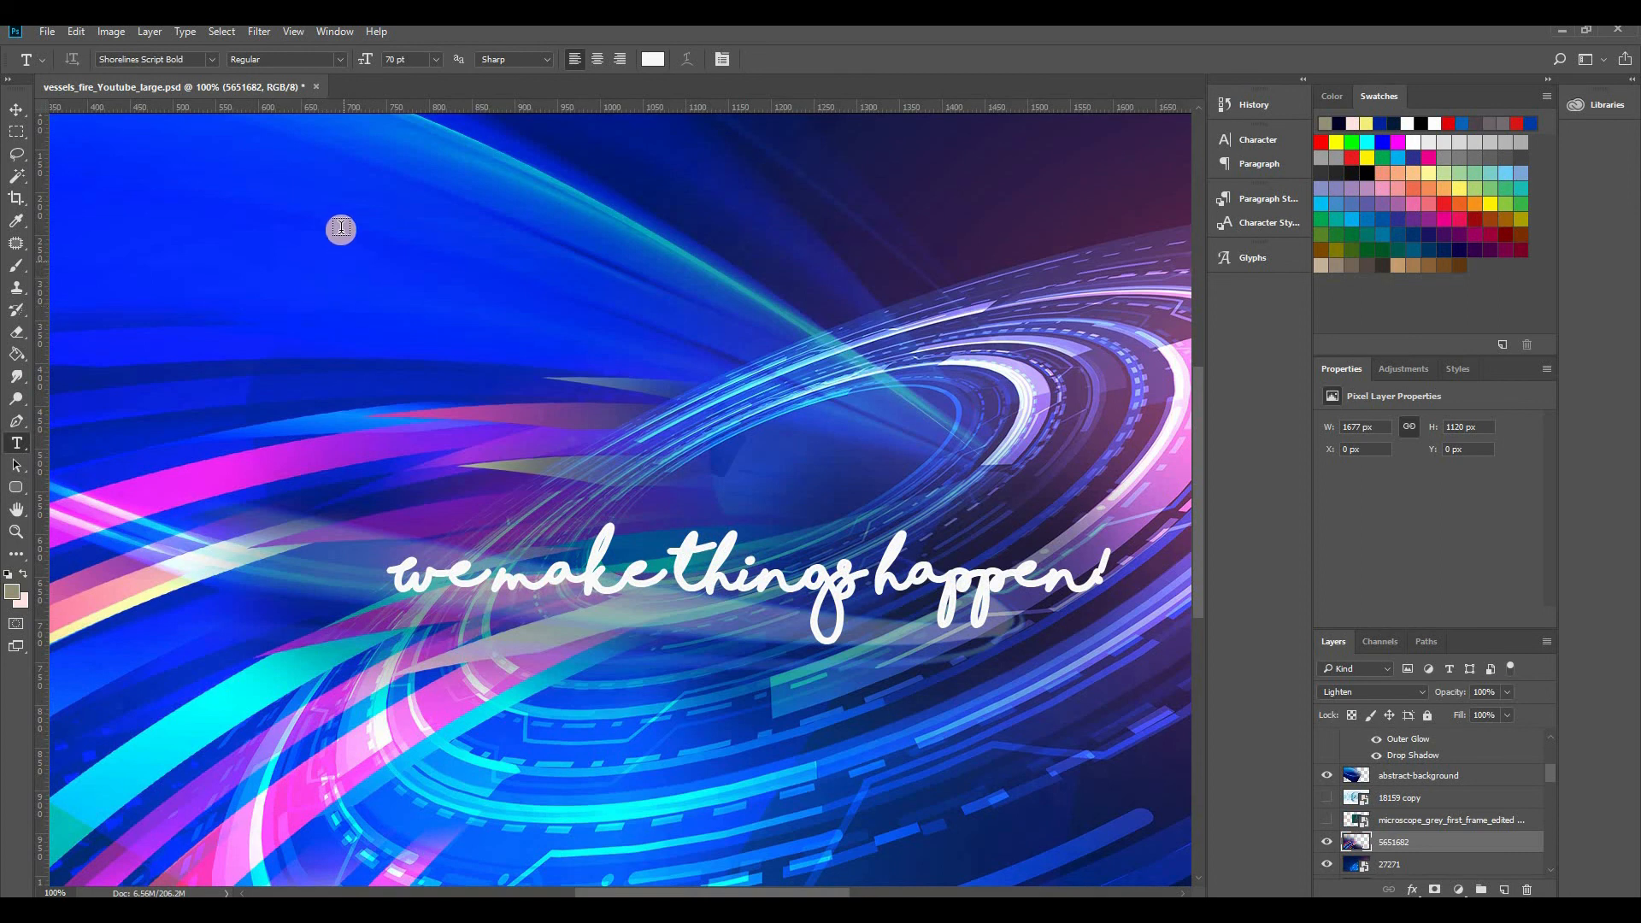
# - Zoom the document in to 200% and back out to 100%
pyautogui.click(111, 34)
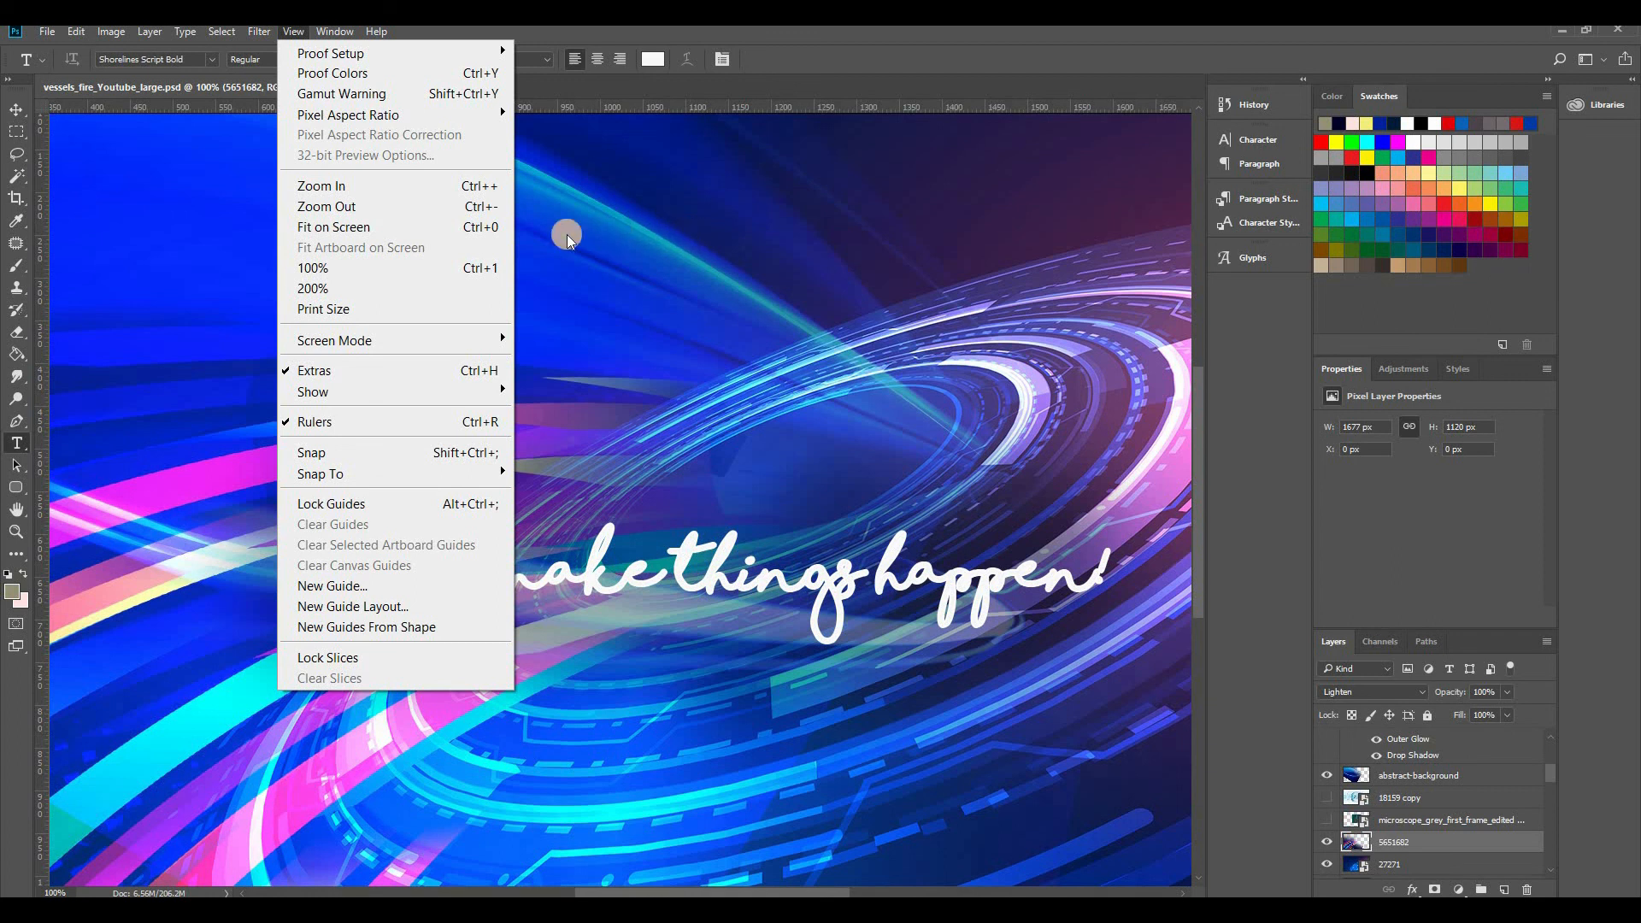
pyautogui.click(334, 186)
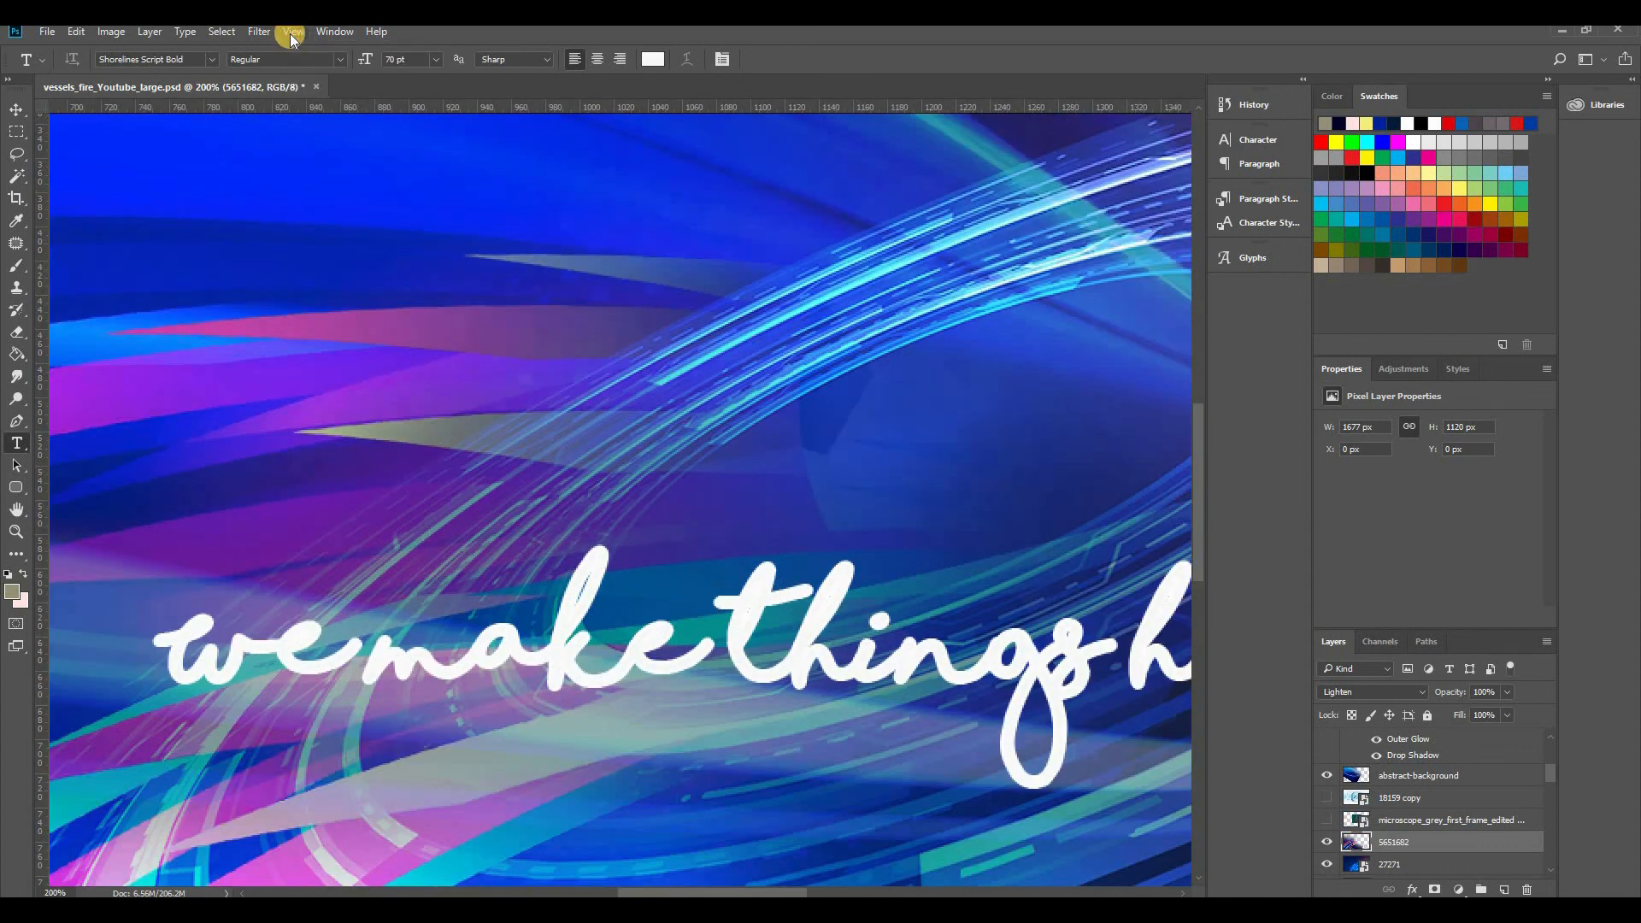
pyautogui.click(293, 32)
pyautogui.click(334, 208)
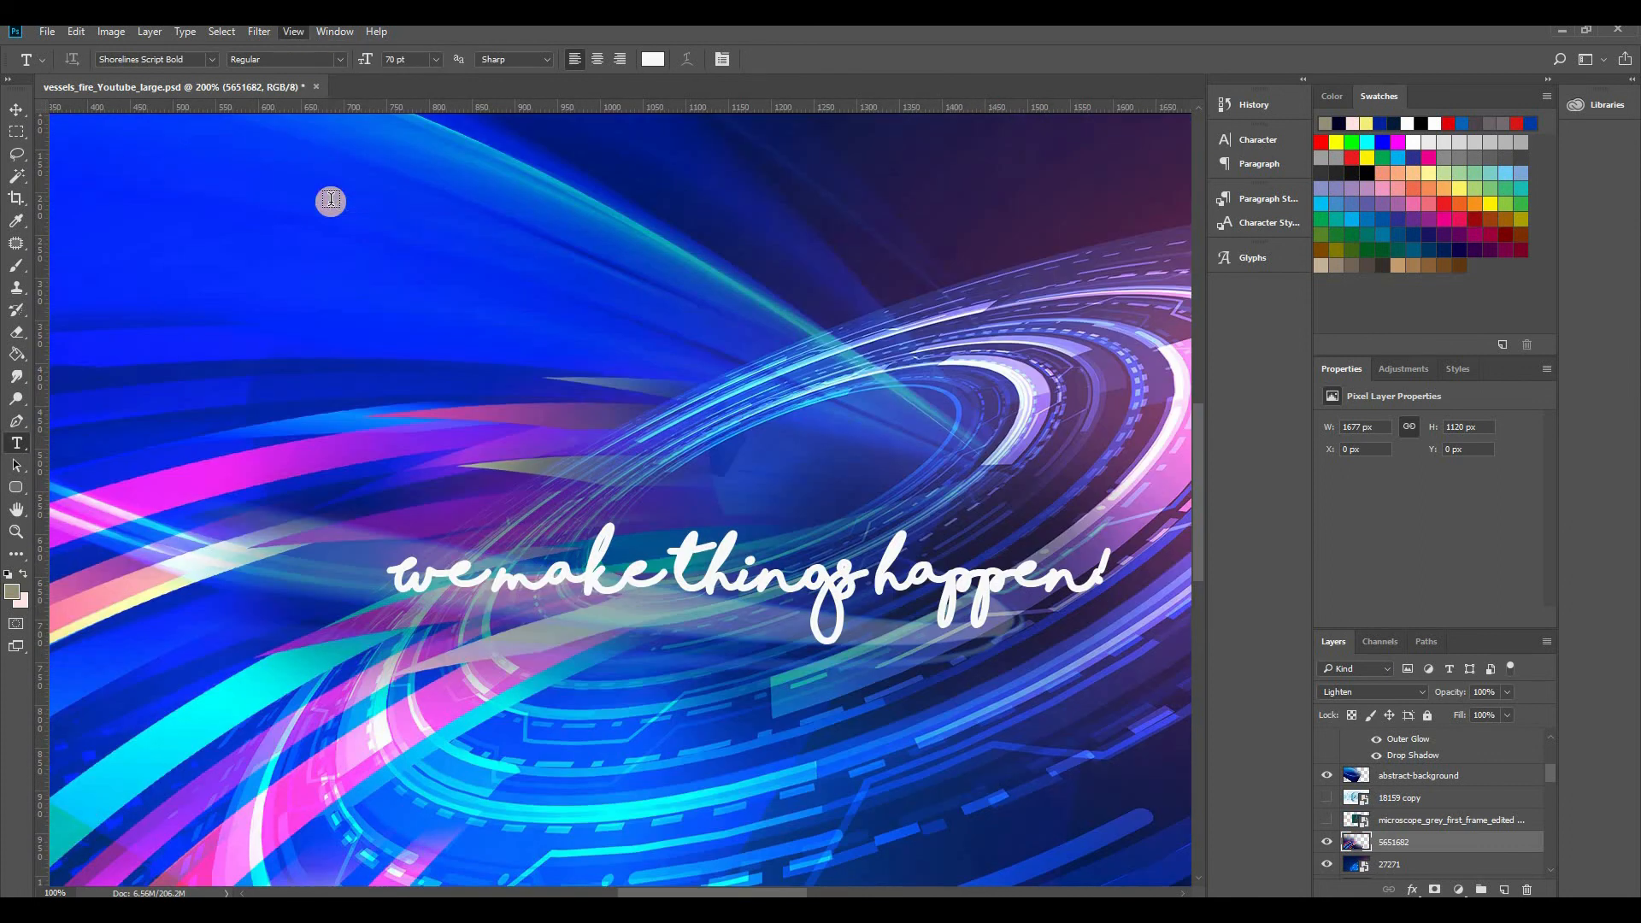
pyautogui.click(292, 31)
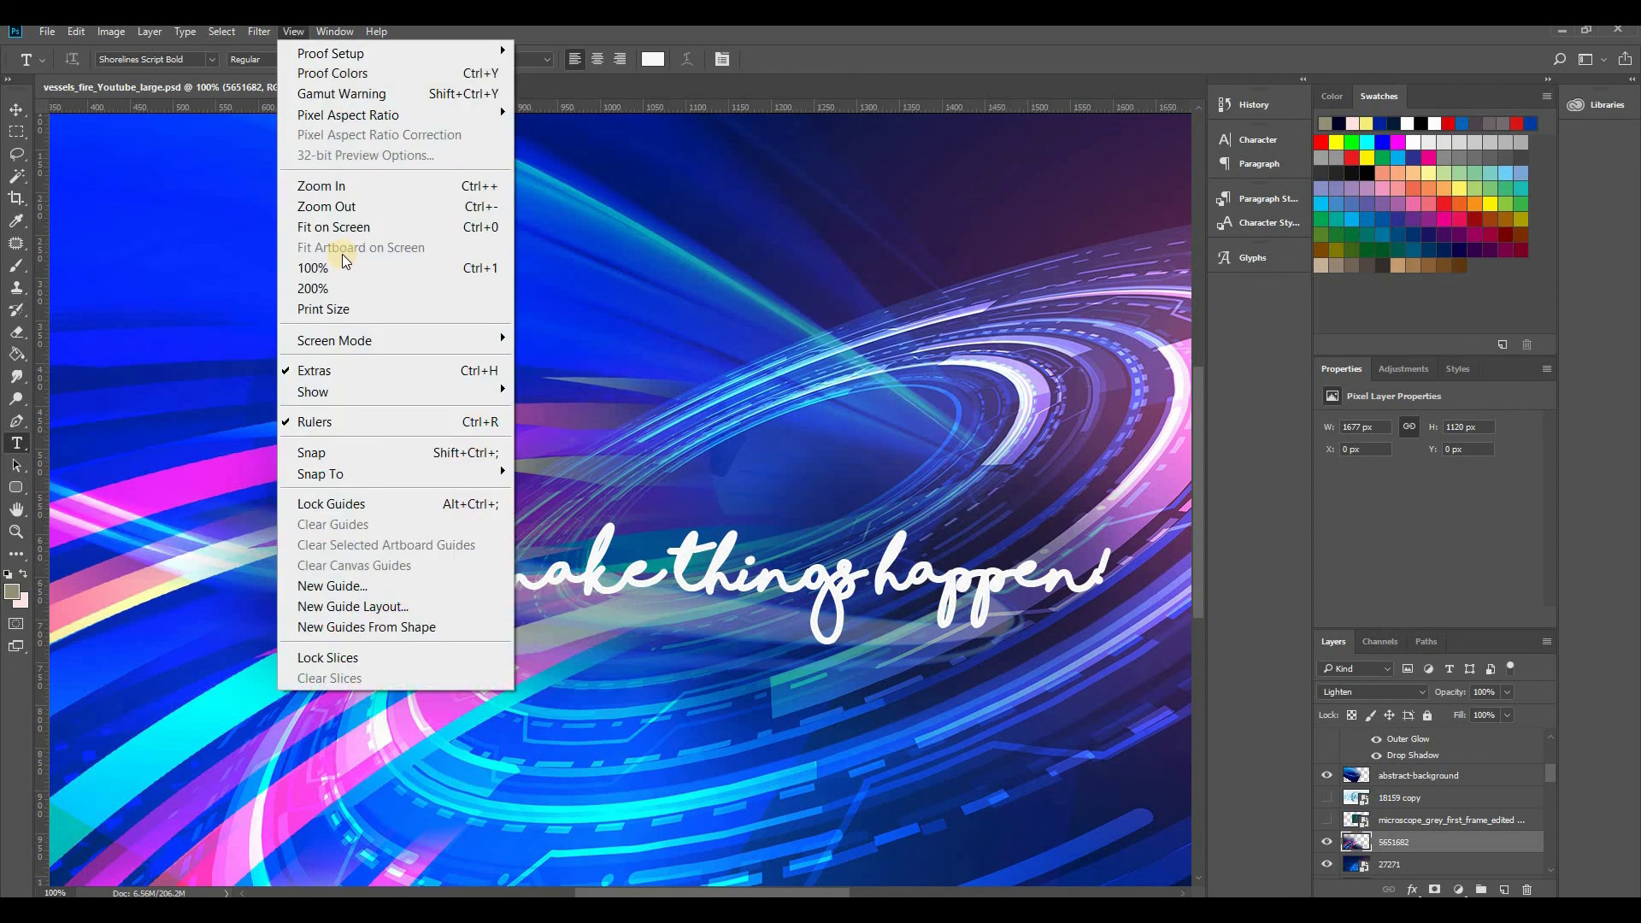
pyautogui.click(325, 266)
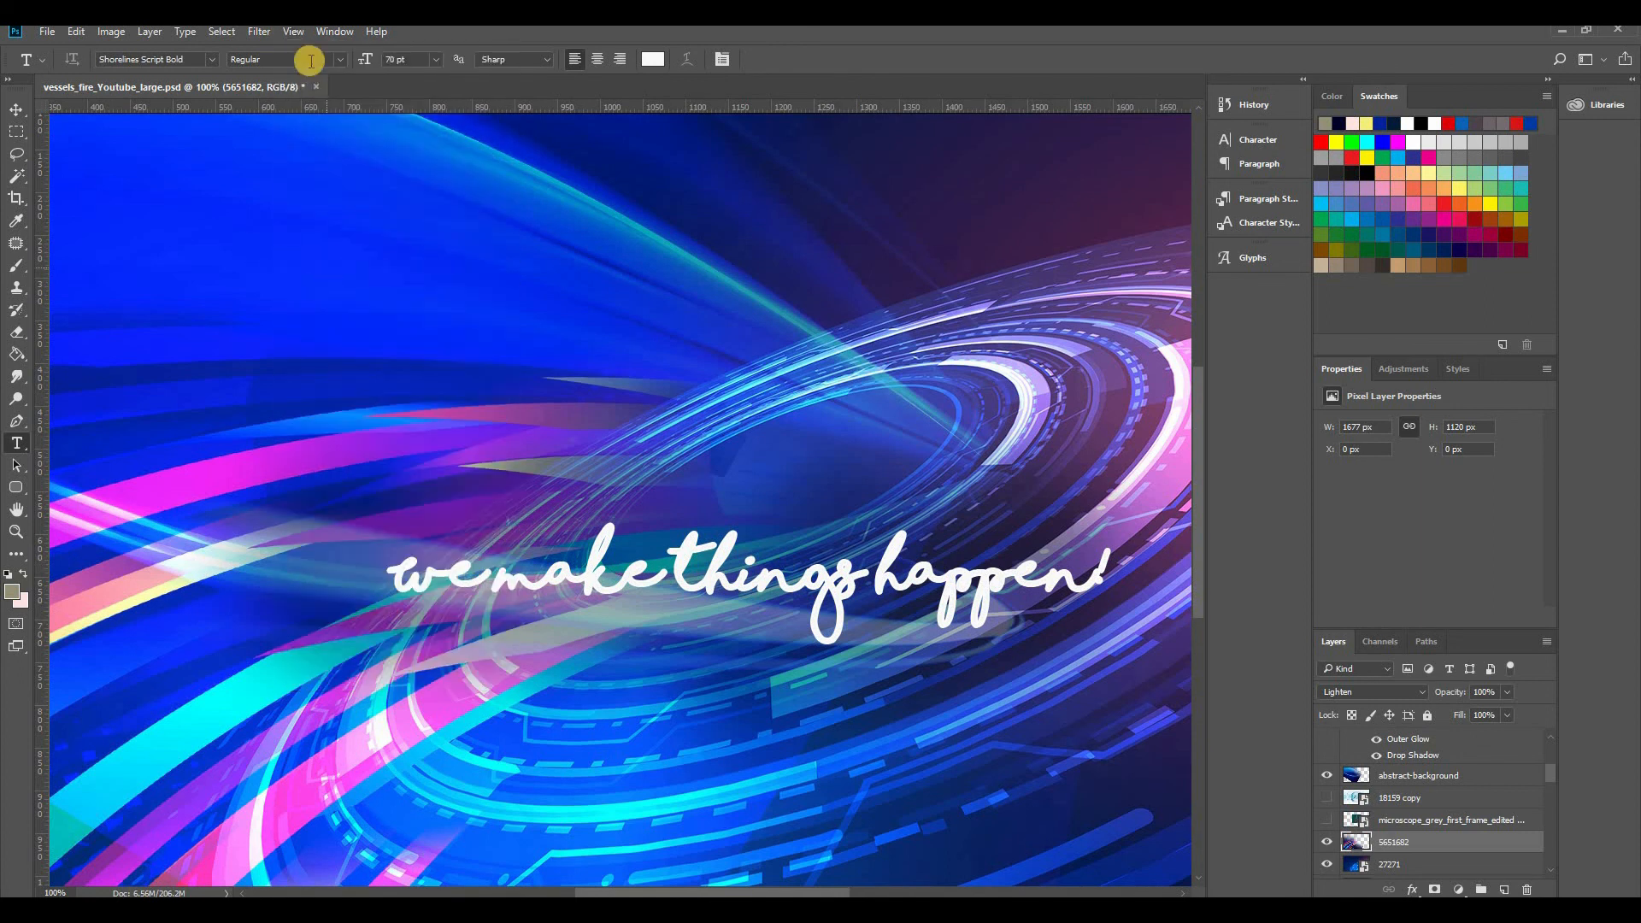
# - Show the document at print size, and fit the whole banner on the screen
pyautogui.click(292, 31)
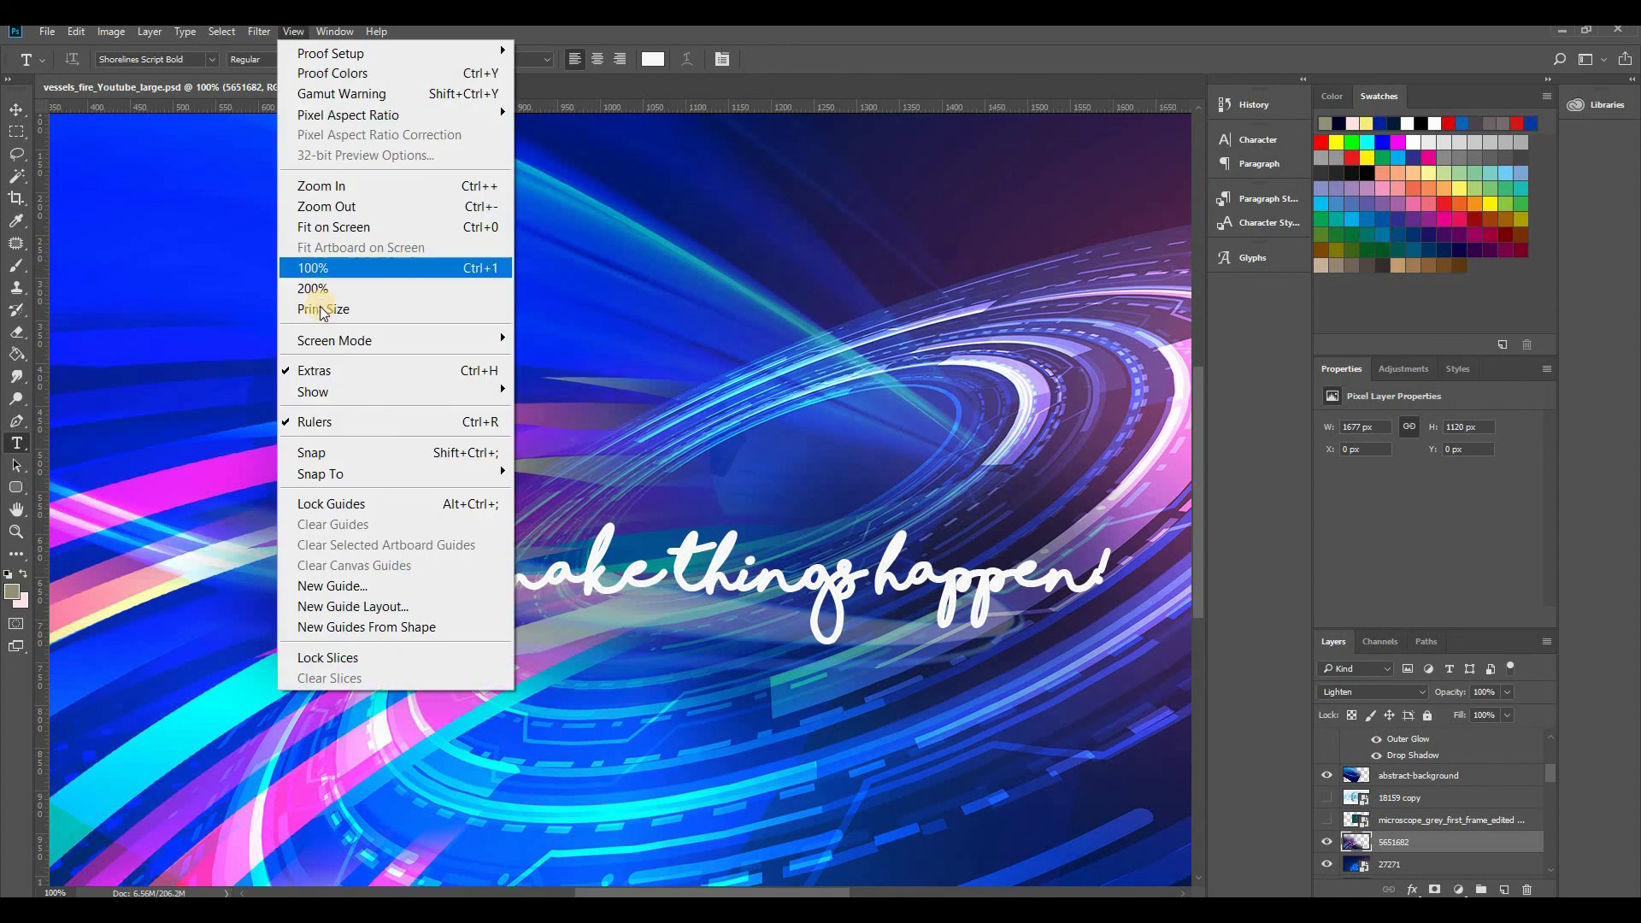
pyautogui.click(319, 308)
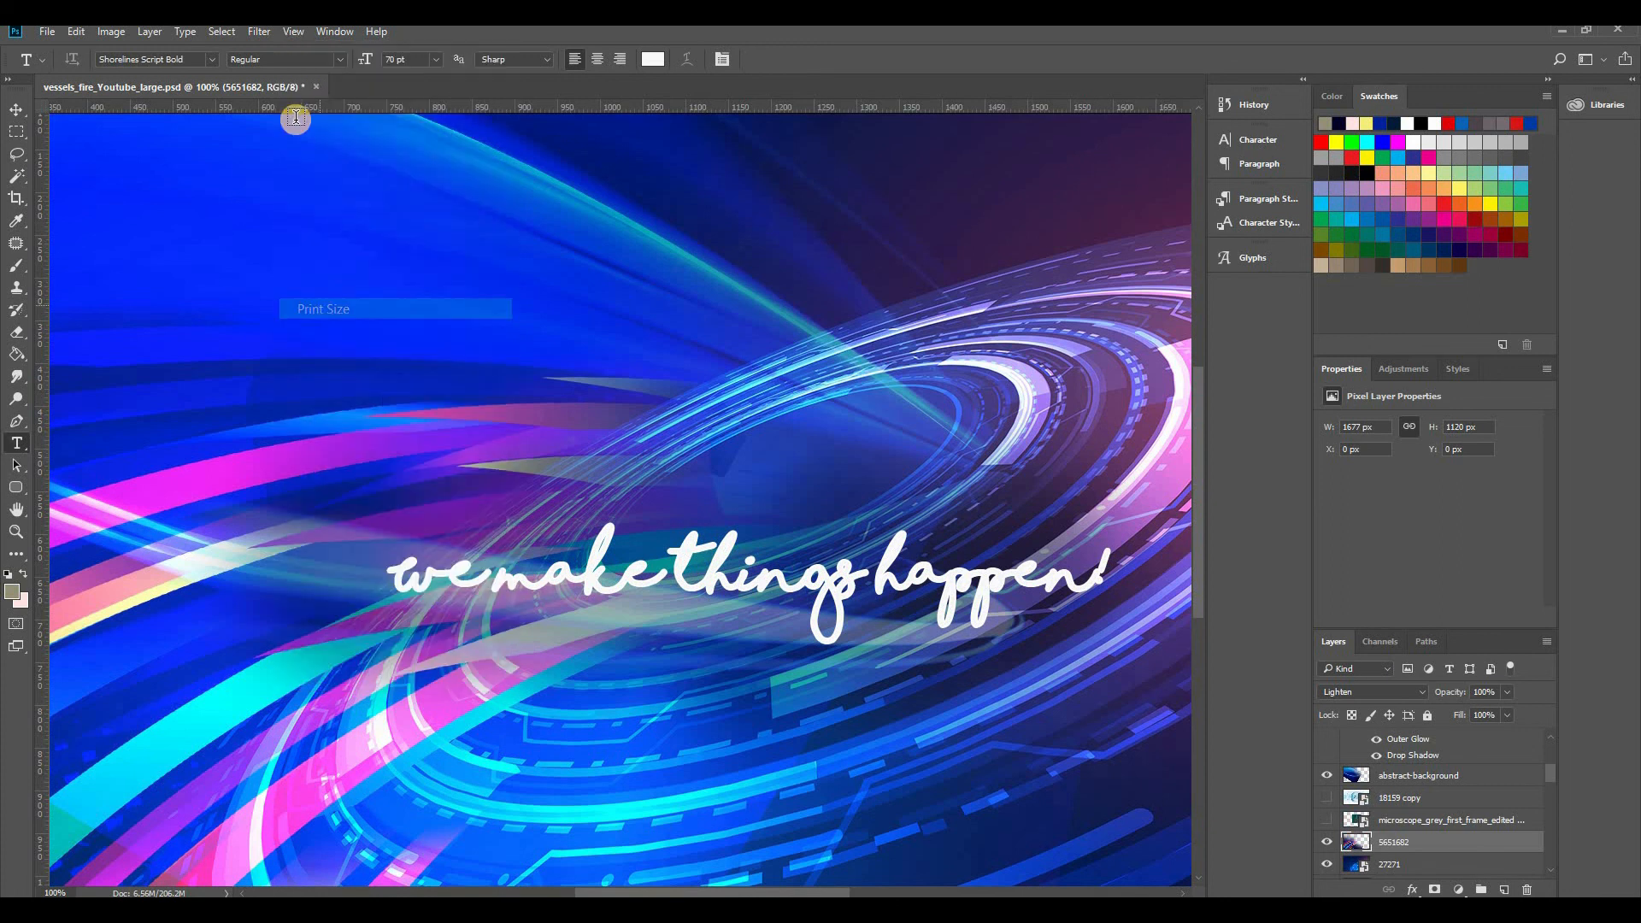
pyautogui.click(292, 35)
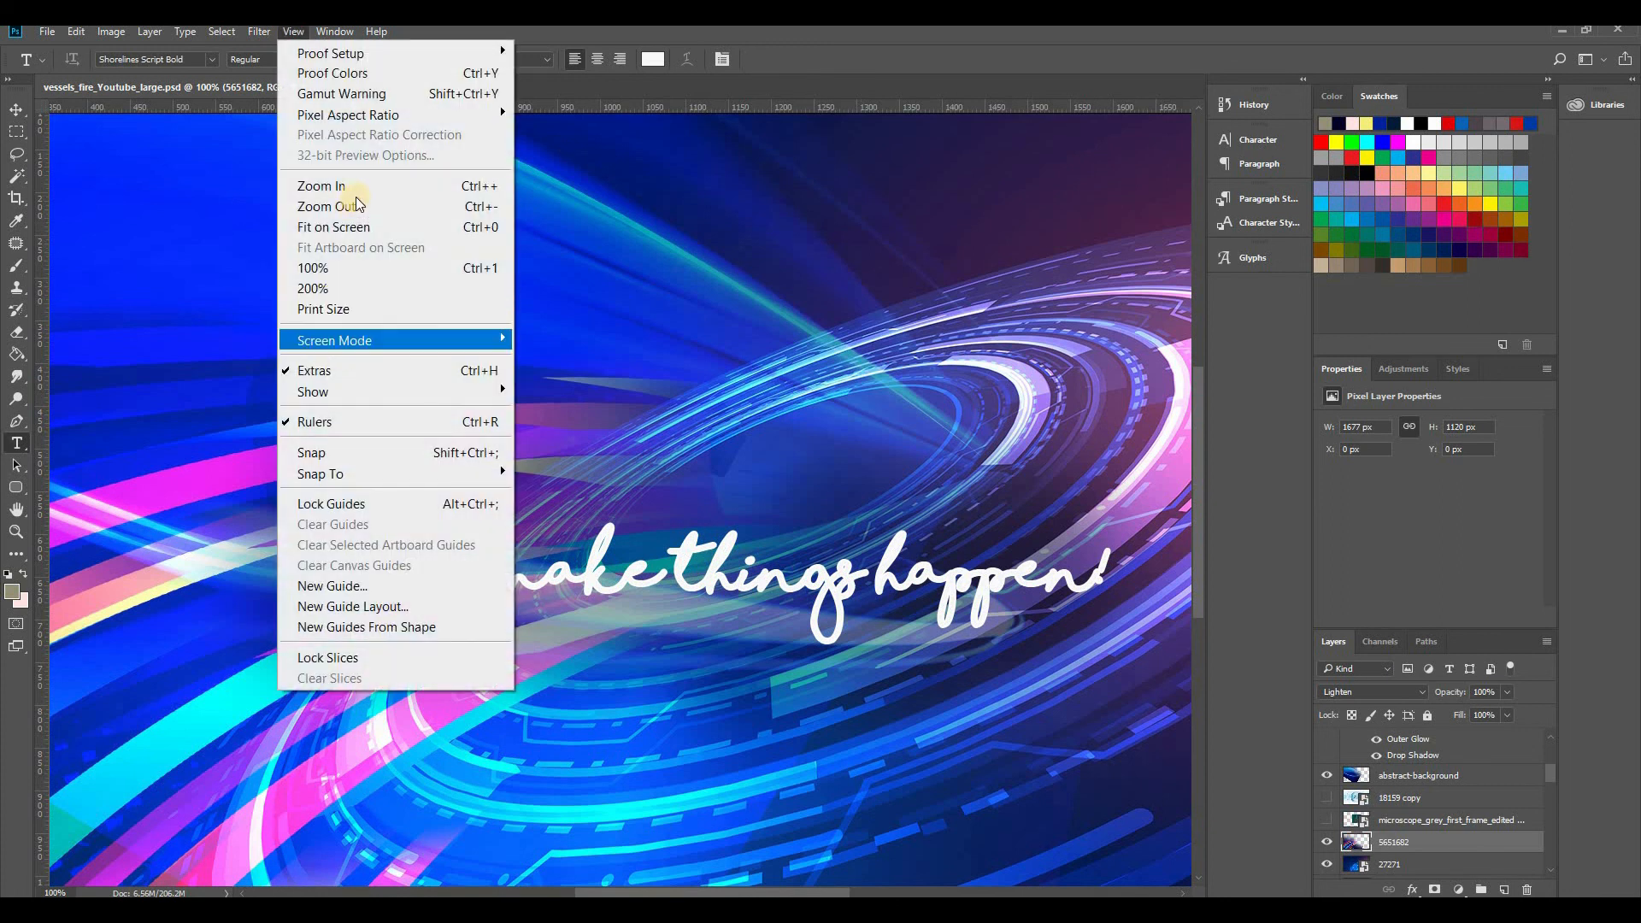
pyautogui.click(373, 213)
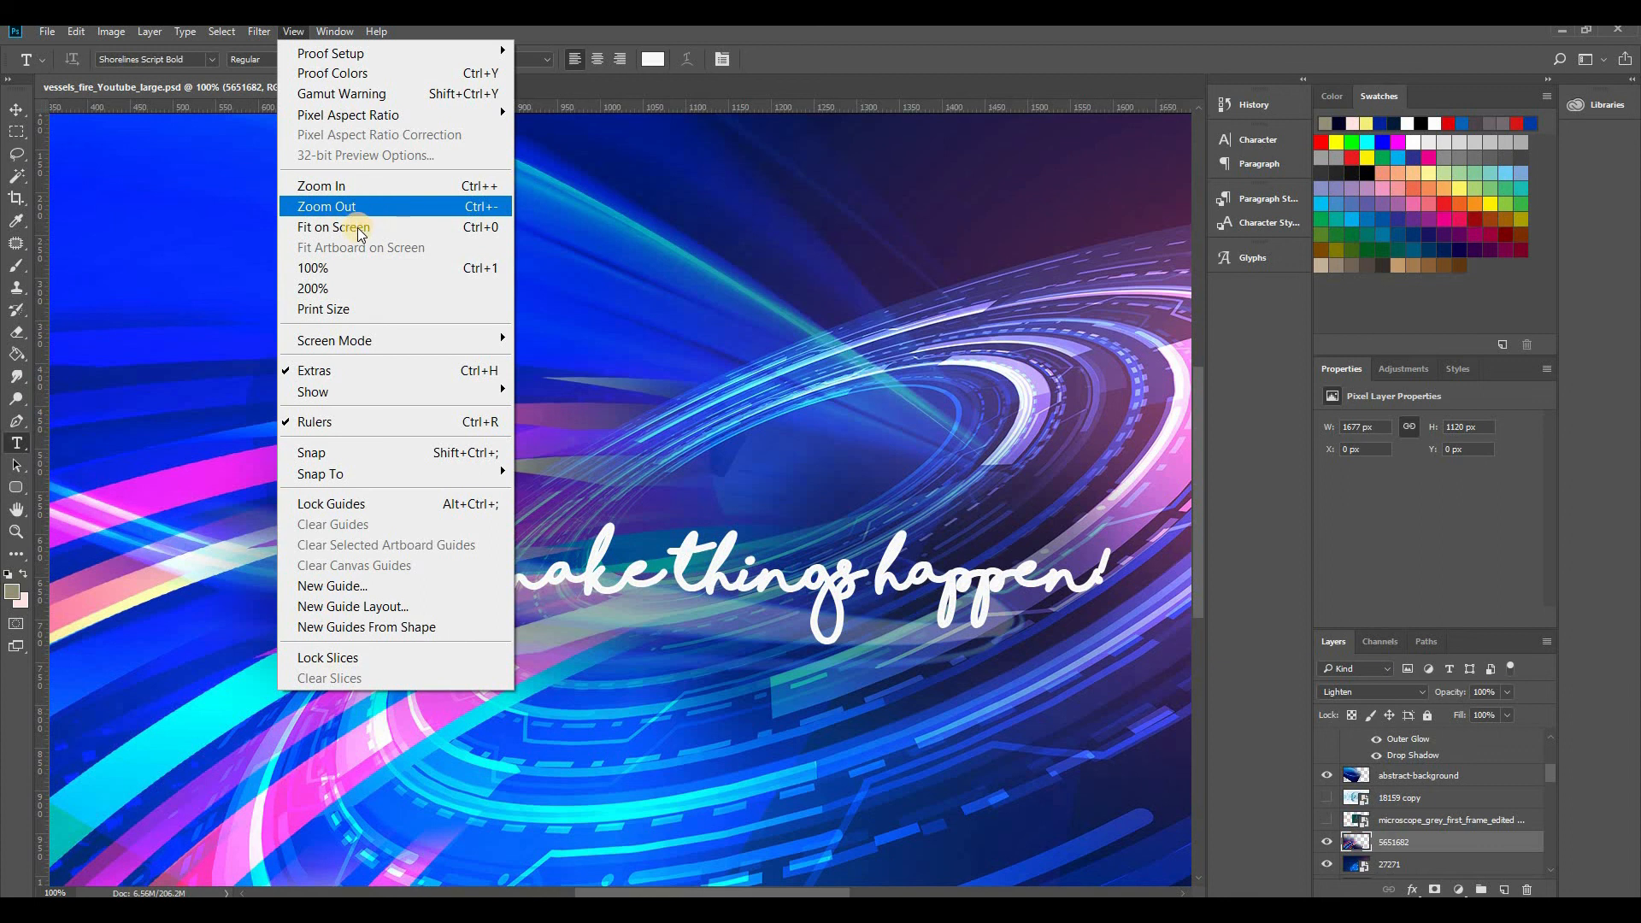
pyautogui.click(359, 226)
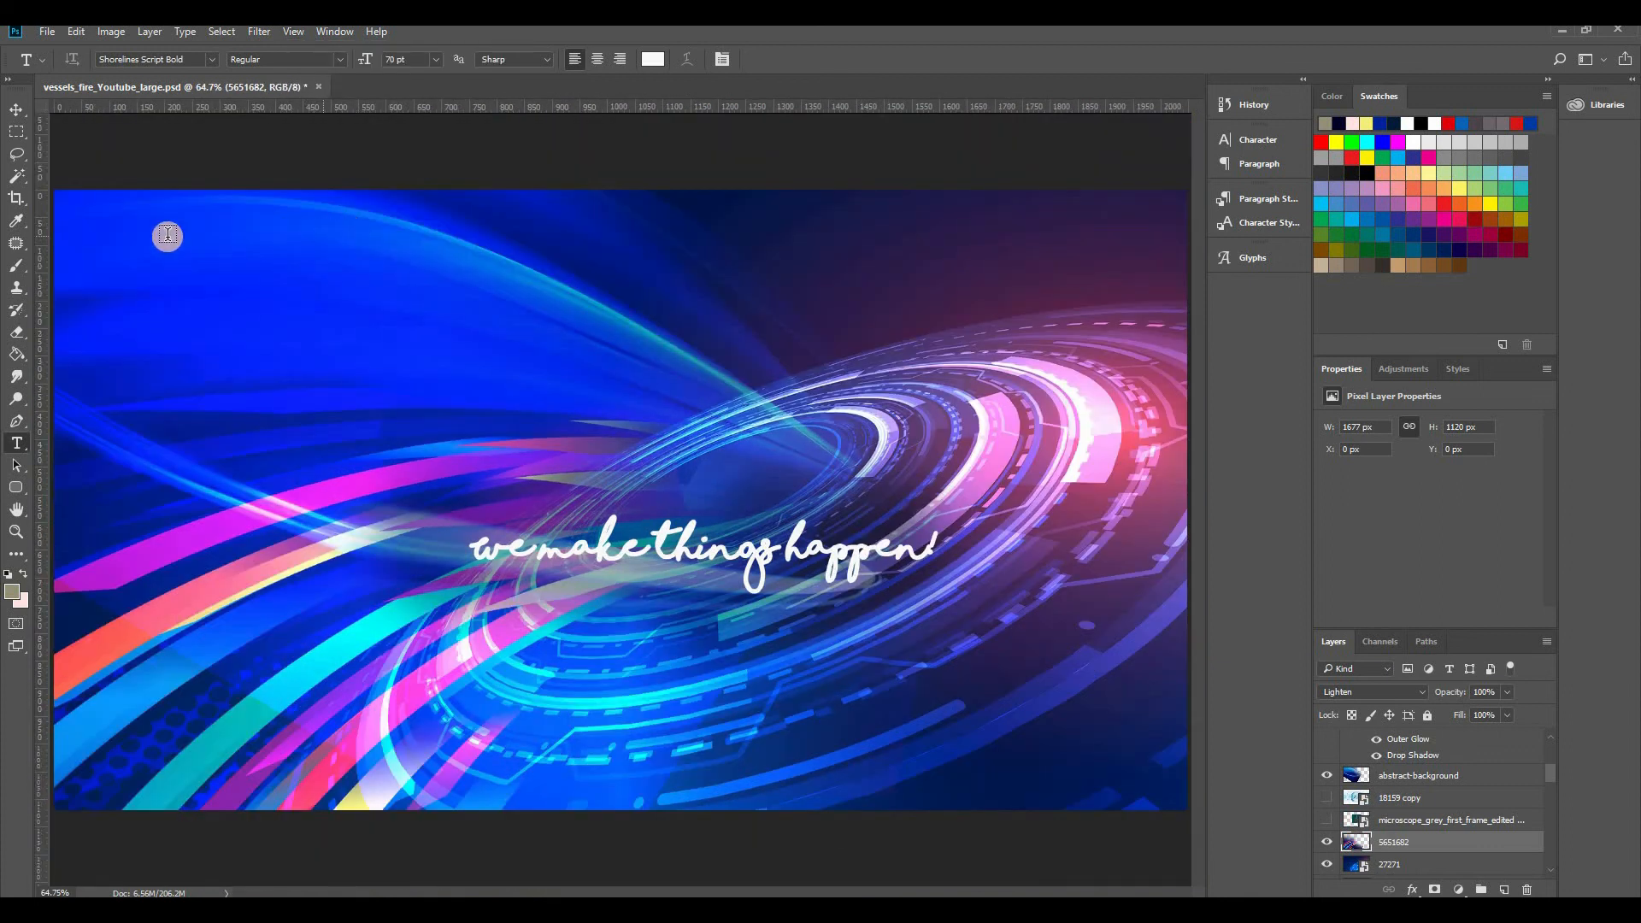
# - Look over the workspace and panel options, and show the Timeline panel
pyautogui.click(329, 33)
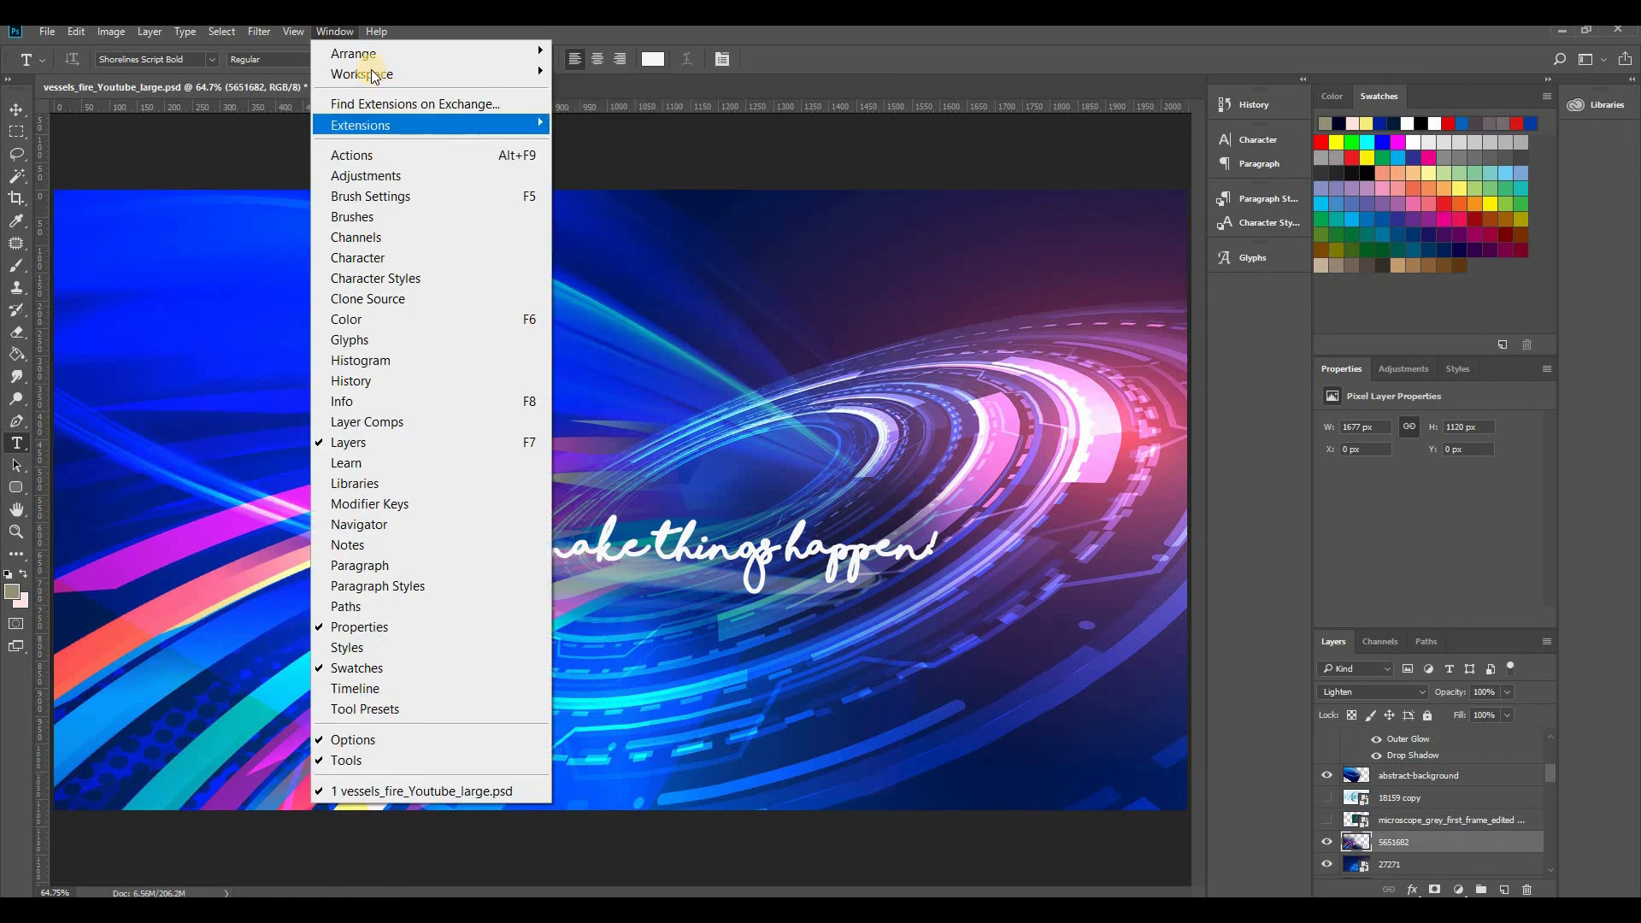
pyautogui.moveTo(374, 75)
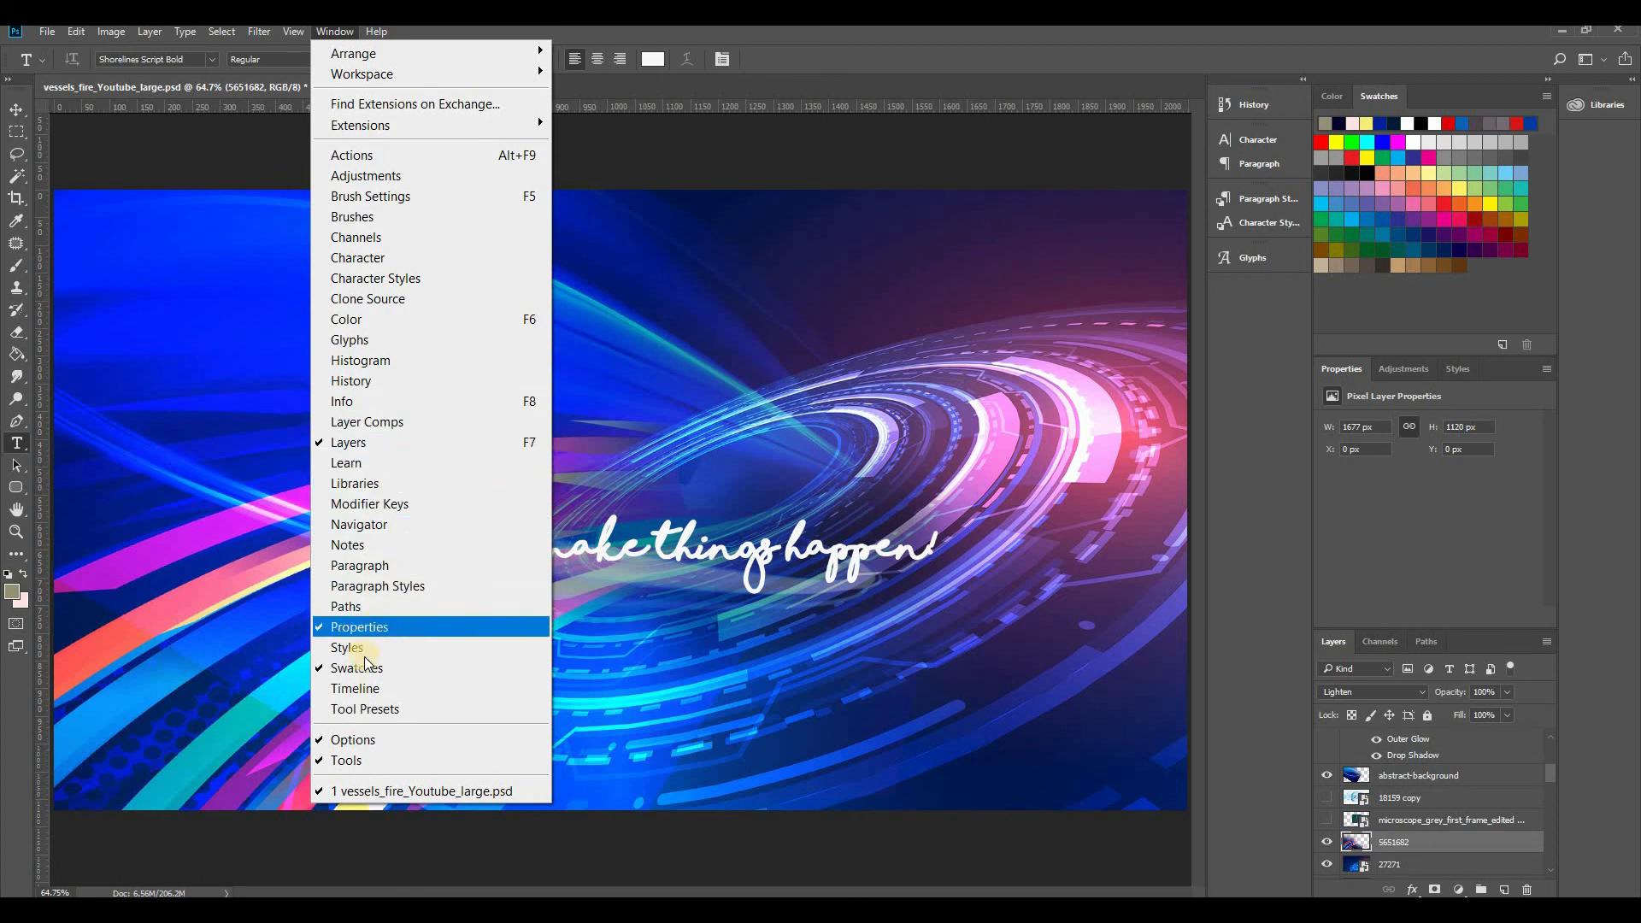
pyautogui.click(330, 695)
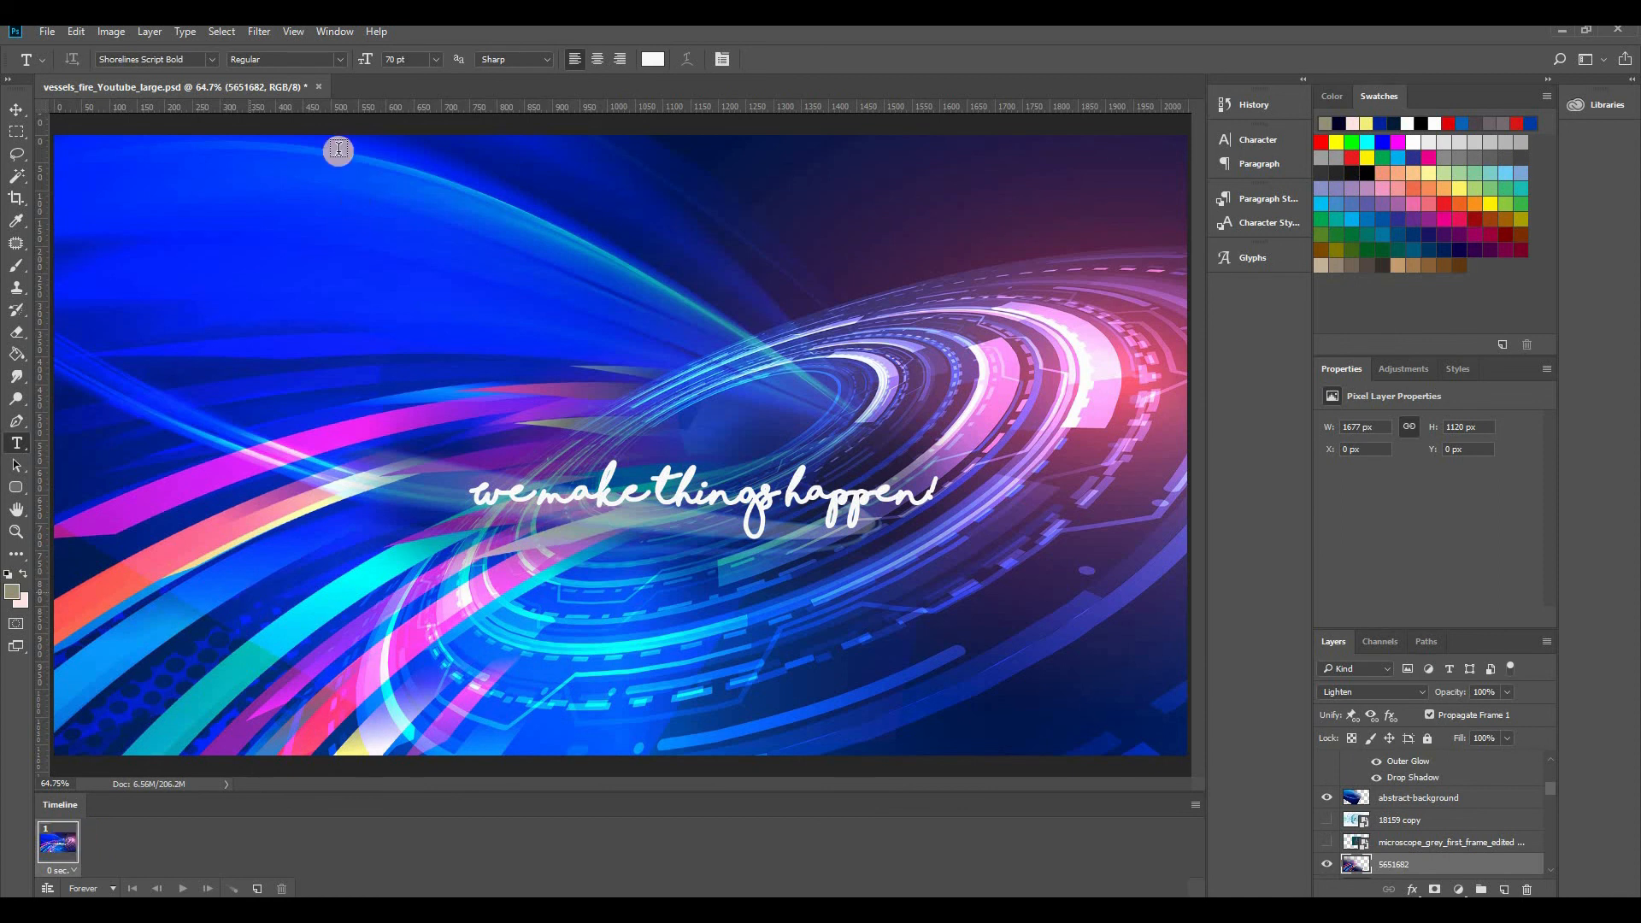
# - Show the Adjustments panel to look over its adjustment types, and return to the layer properties
pyautogui.click(330, 35)
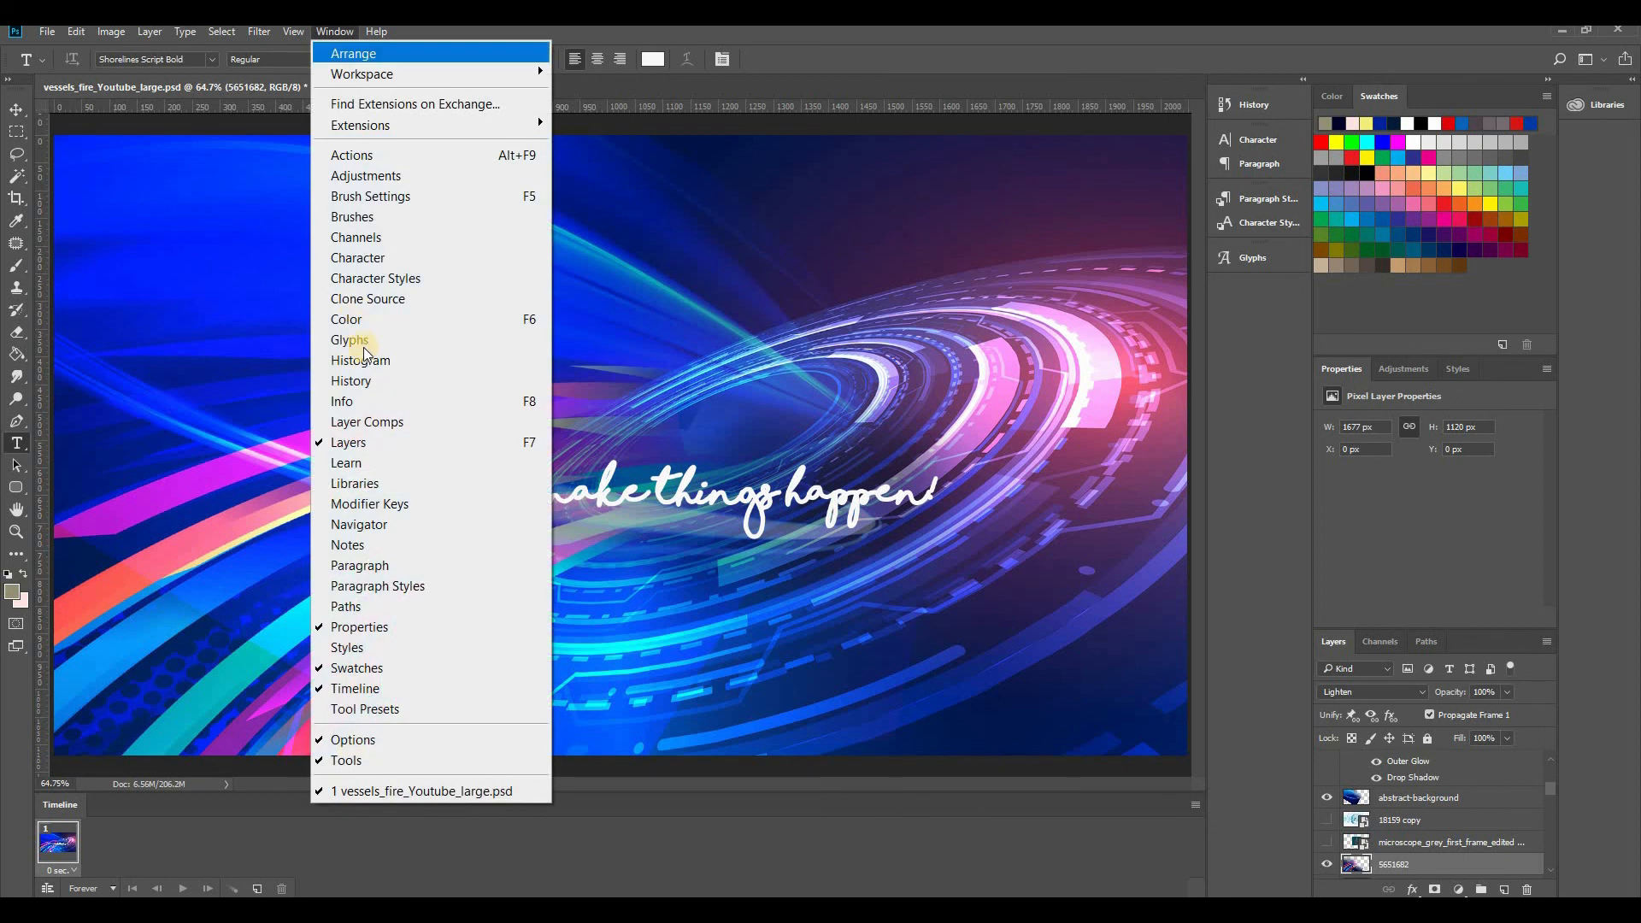
pyautogui.click(360, 175)
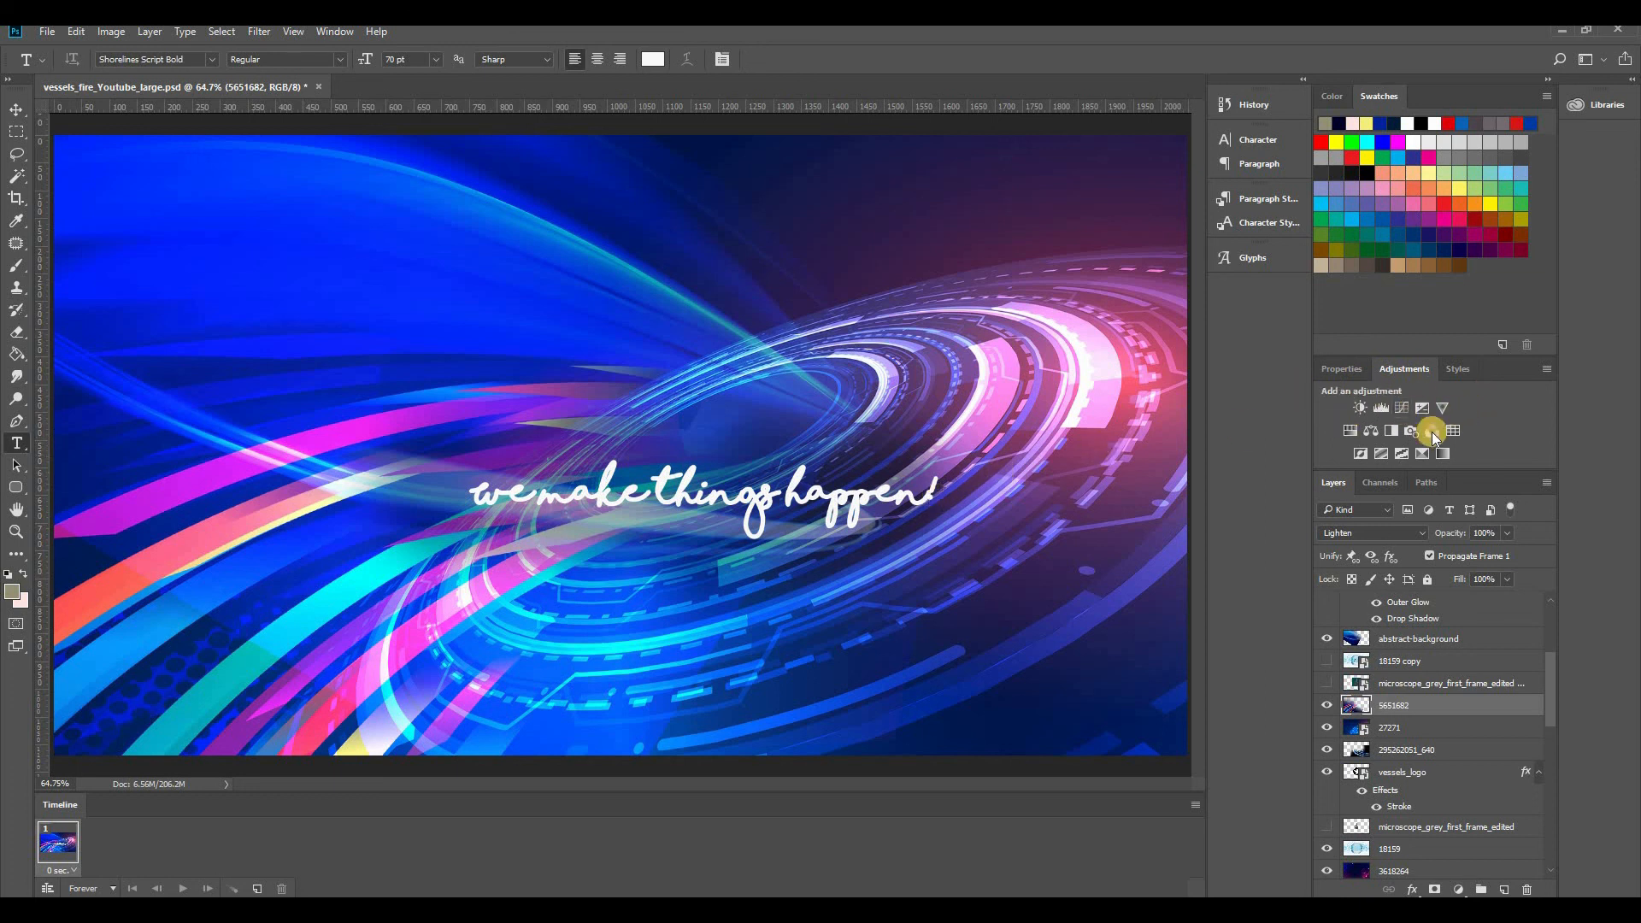
pyautogui.click(1338, 370)
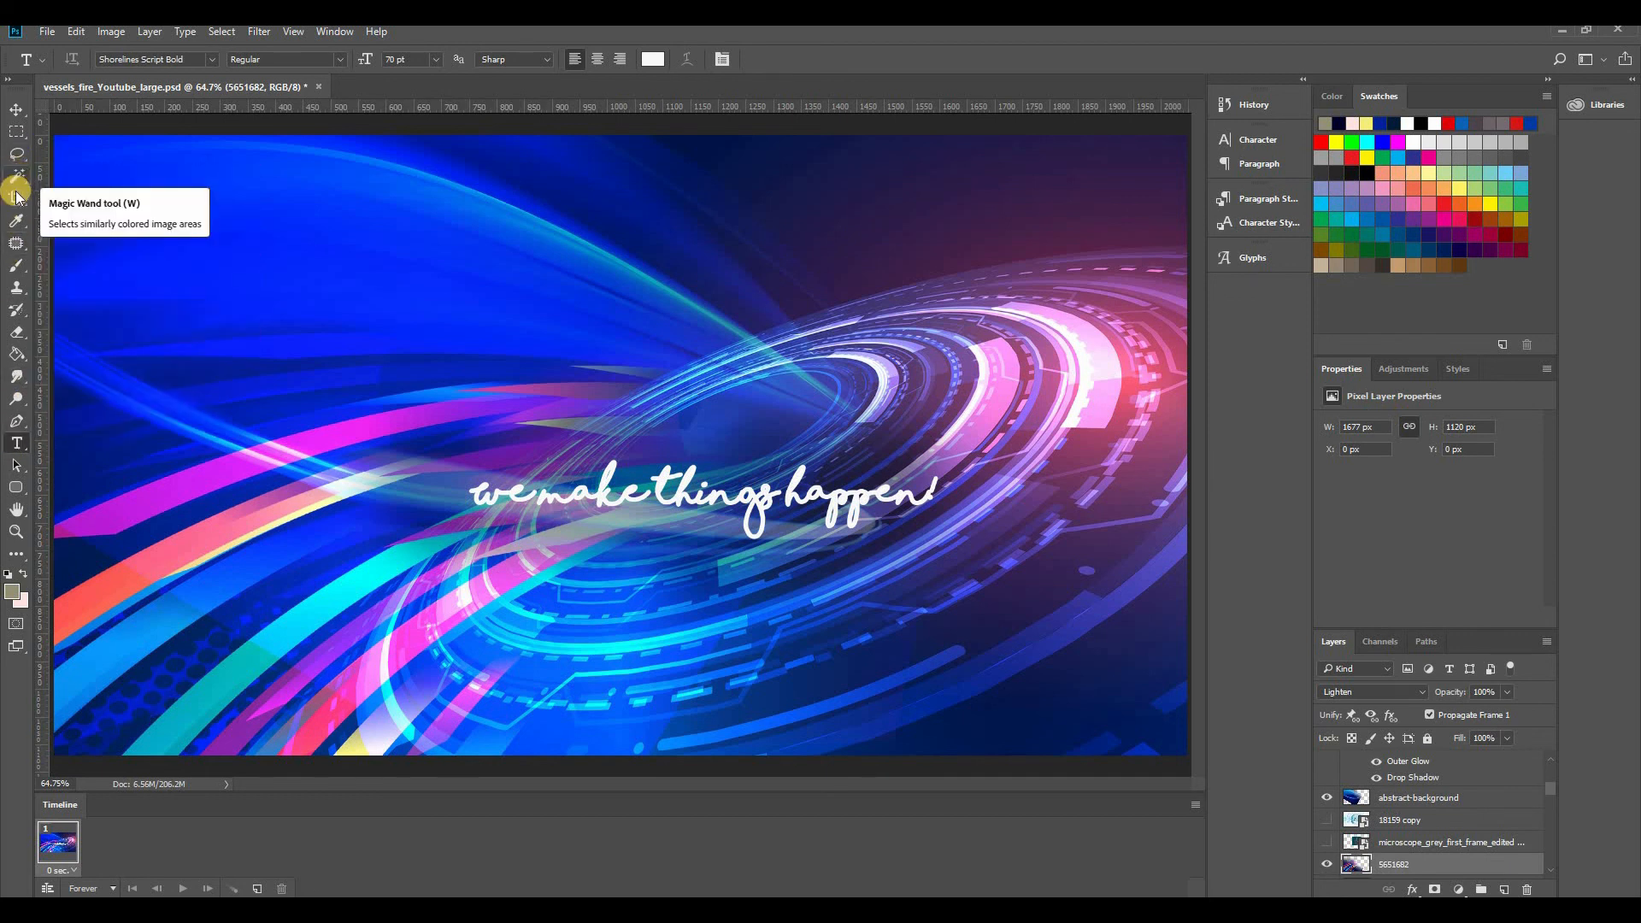
# - Paint one dab on the 5651682 layer above the glowing rings with the 250 px soft brush, and check the adjustments and layer properties
pyautogui.click(16, 266)
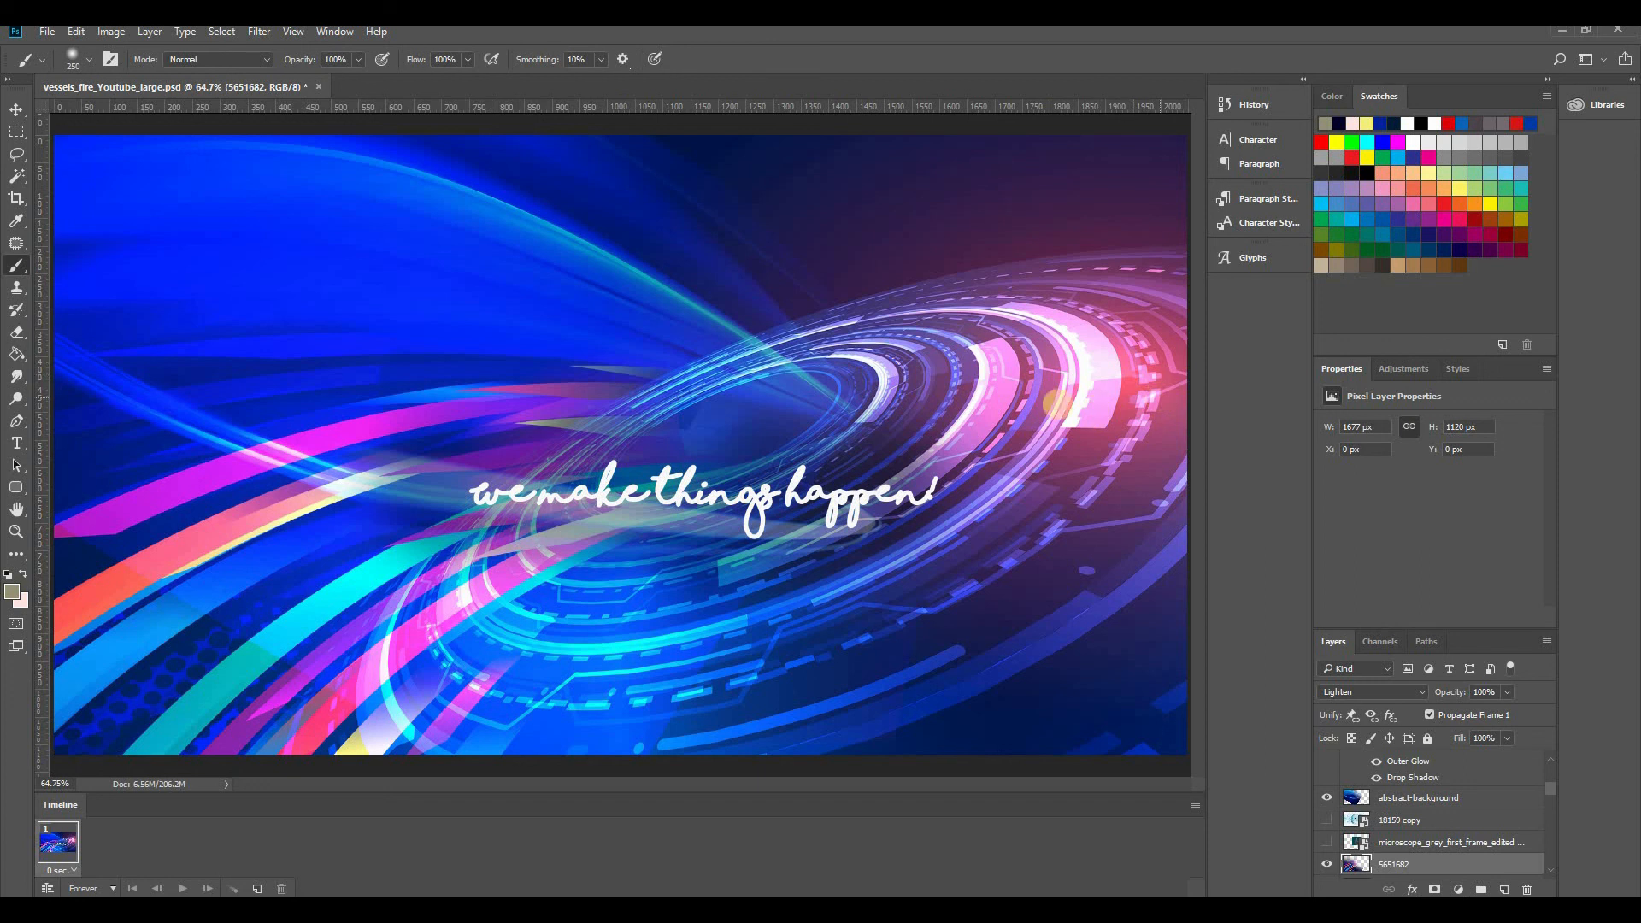
pyautogui.click(779, 288)
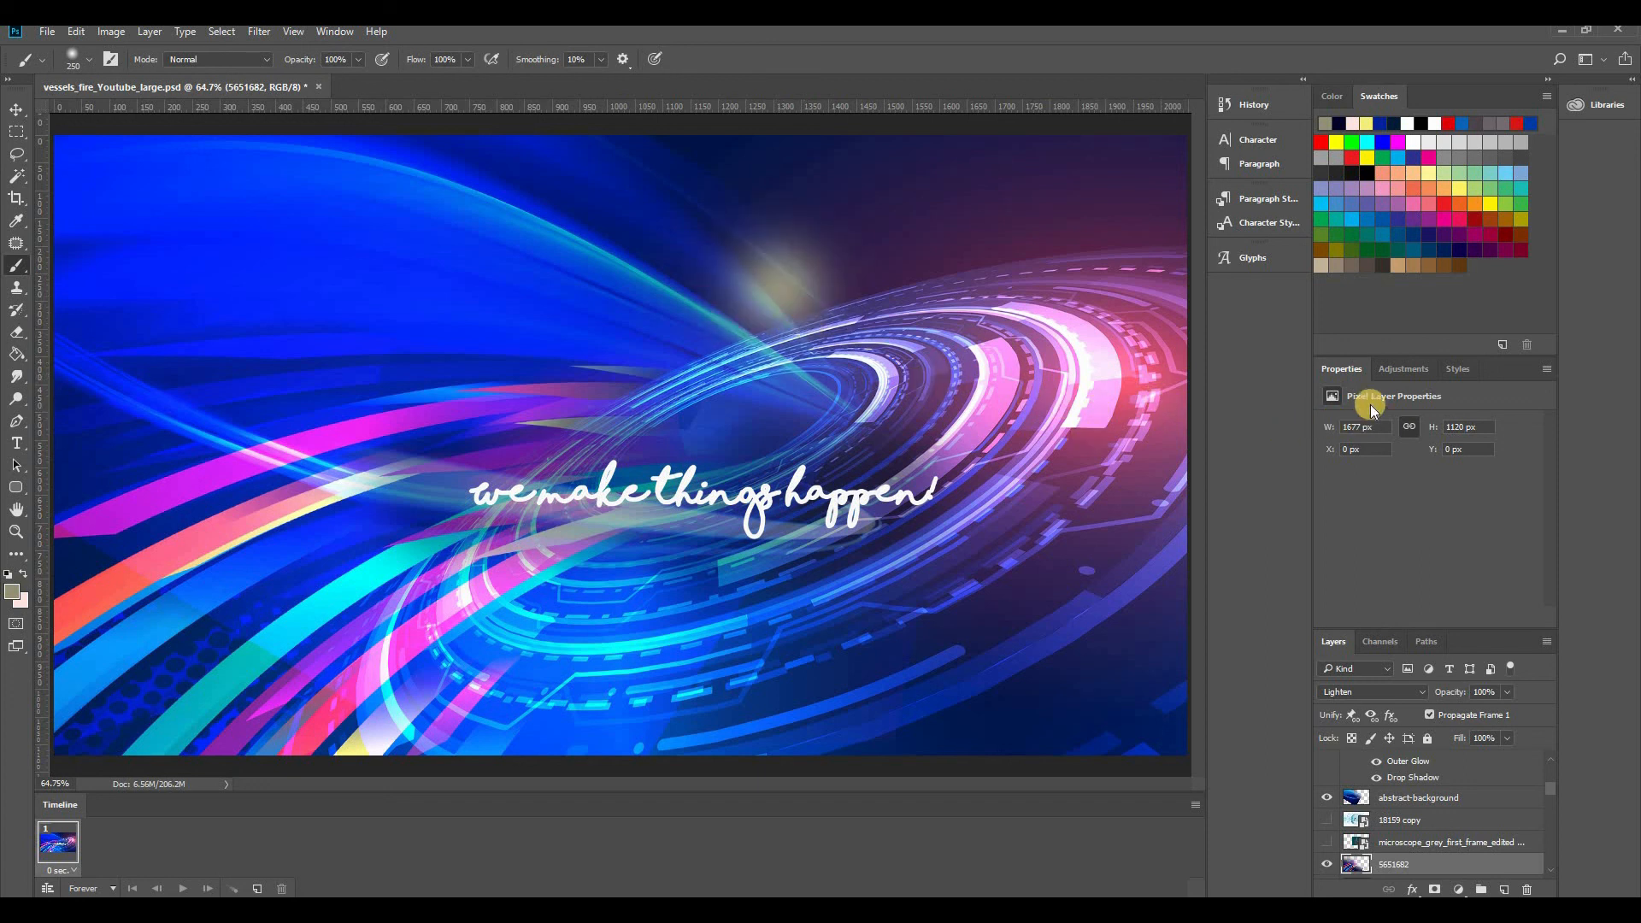
pyautogui.click(1392, 367)
pyautogui.click(1345, 369)
# - Look over the brush settings and choose the Kyle's Ultimate Pastel Palooza brush at 50 px
pyautogui.click(89, 65)
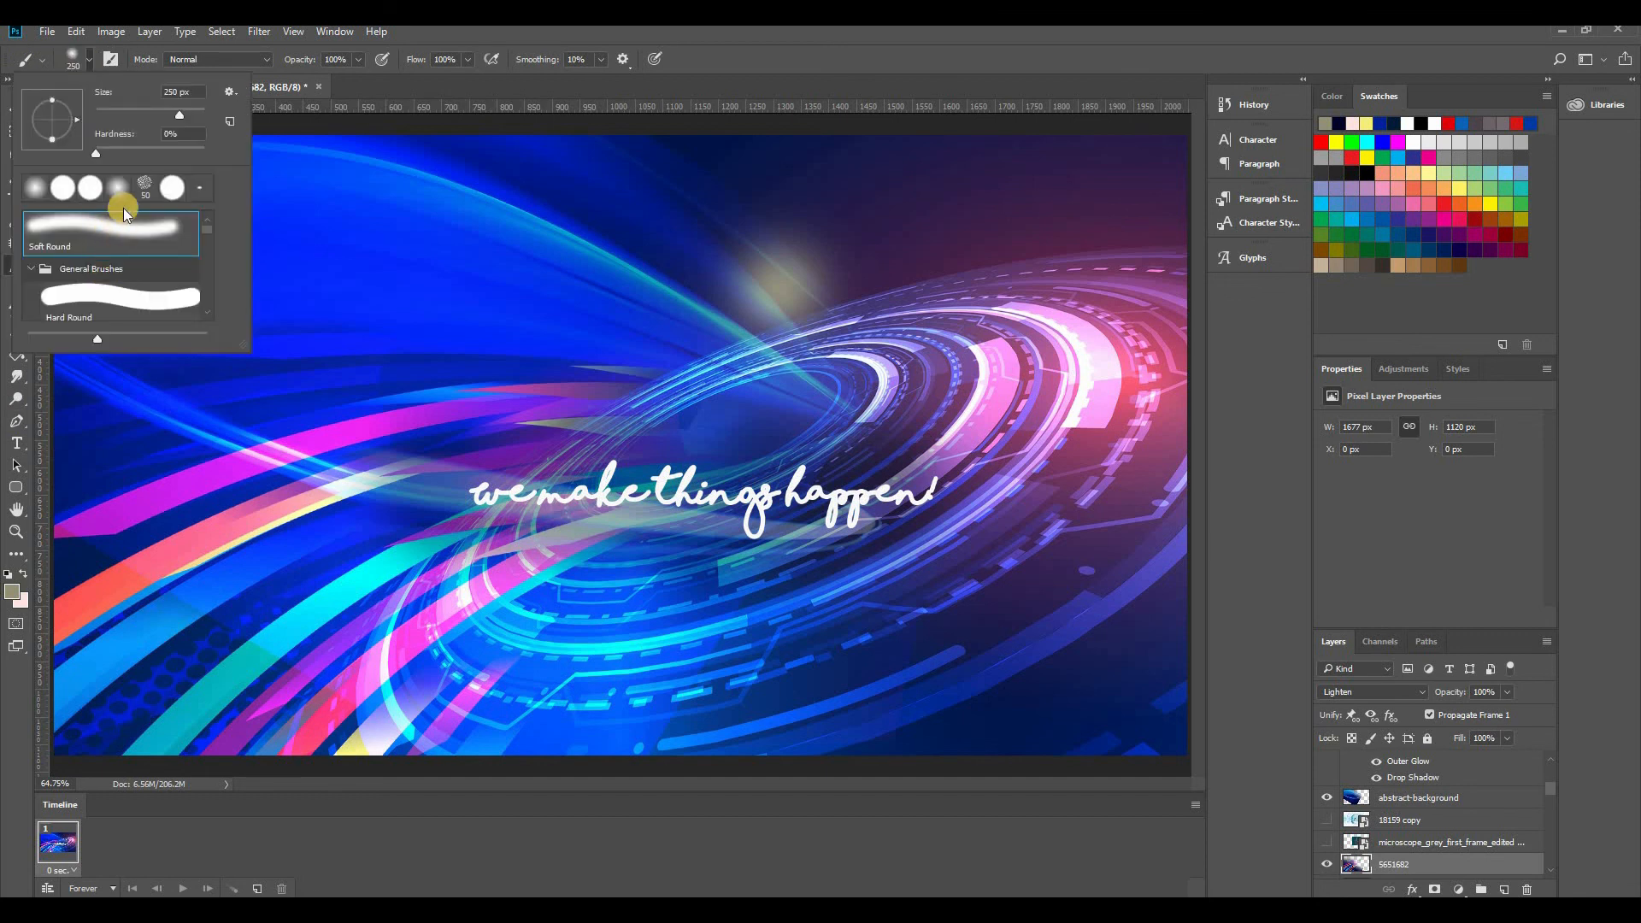
pyautogui.moveTo(76, 124); pyautogui.dragTo(56, 132)
pyautogui.click(145, 188)
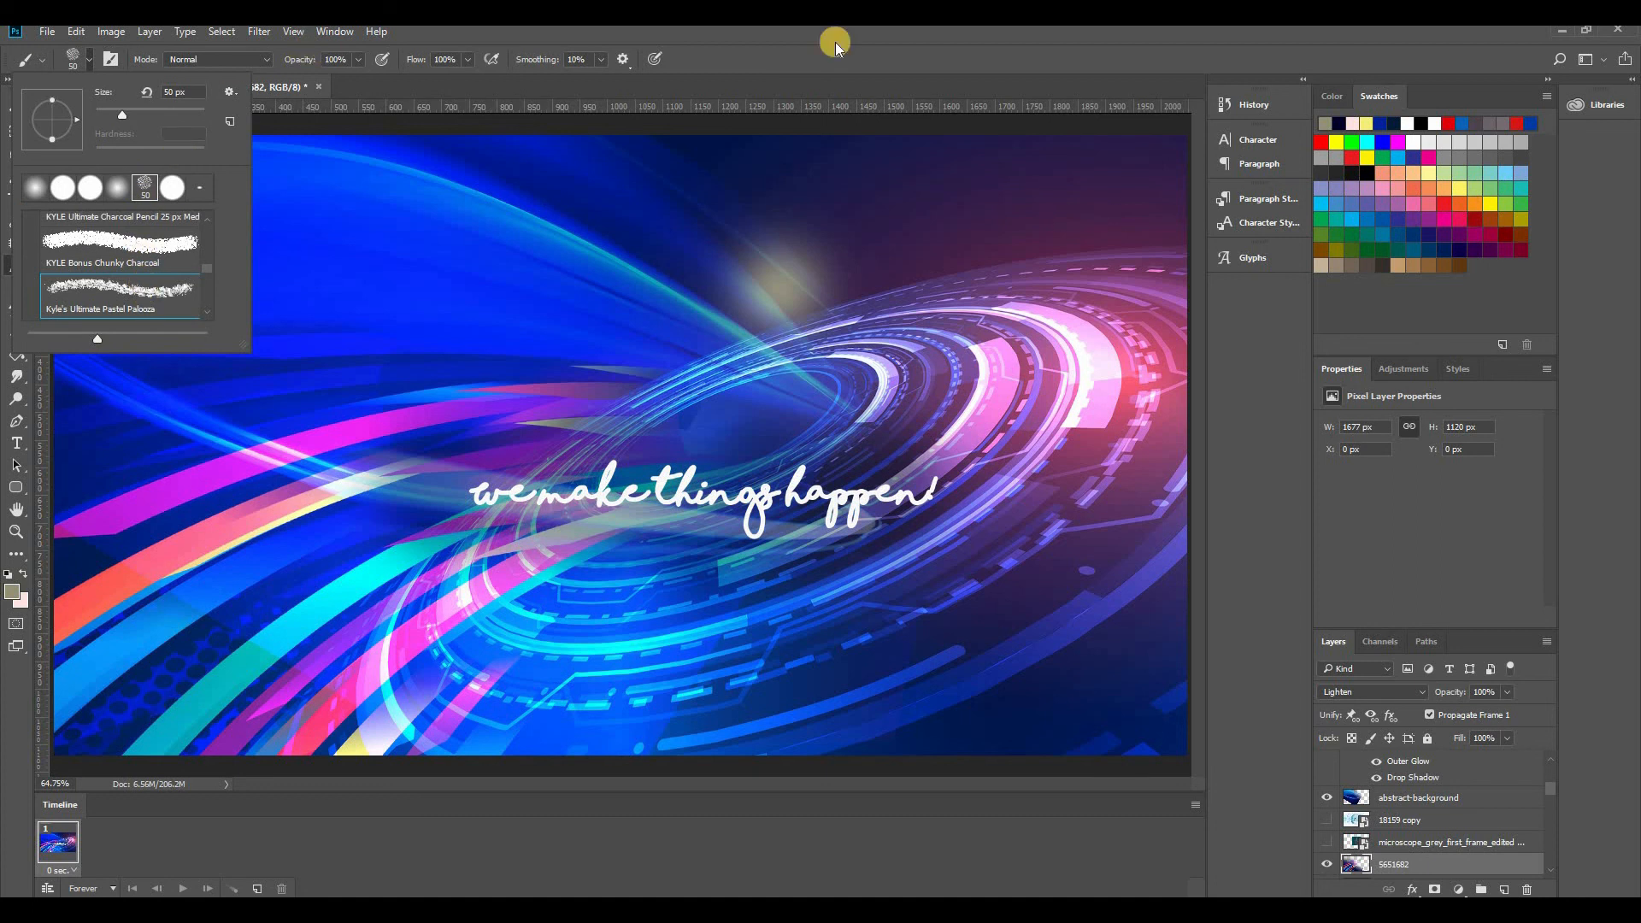
# - Review the list of available panels and the blend modes for the 5651682 layer, keeping the Lighten mode
pyautogui.click(334, 31)
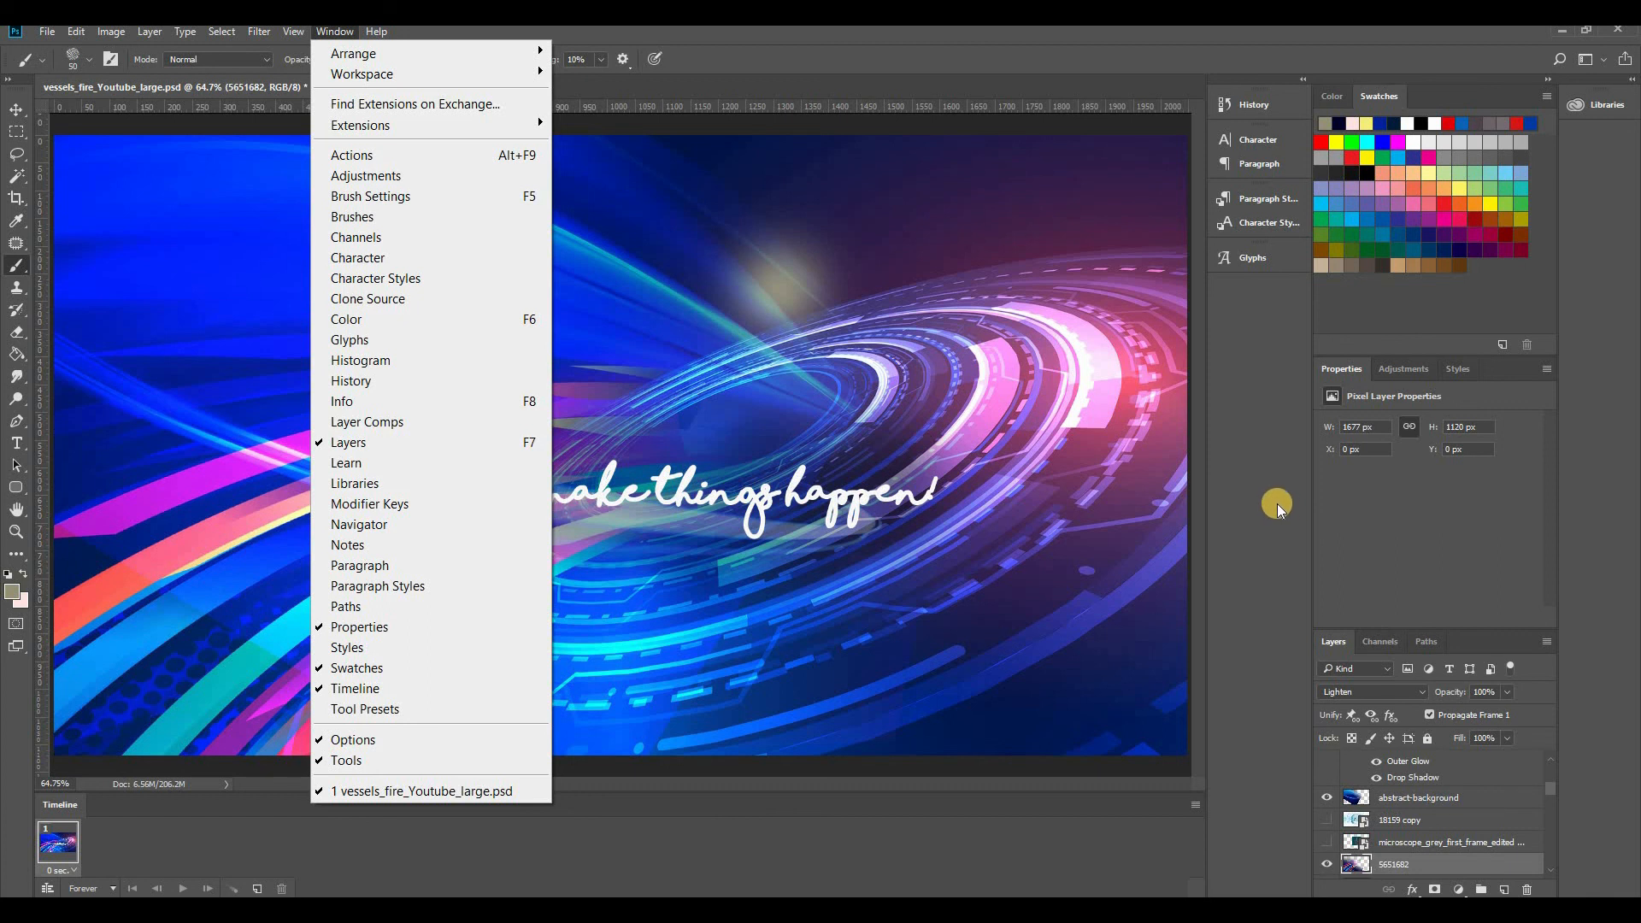
pyautogui.click(1012, 399)
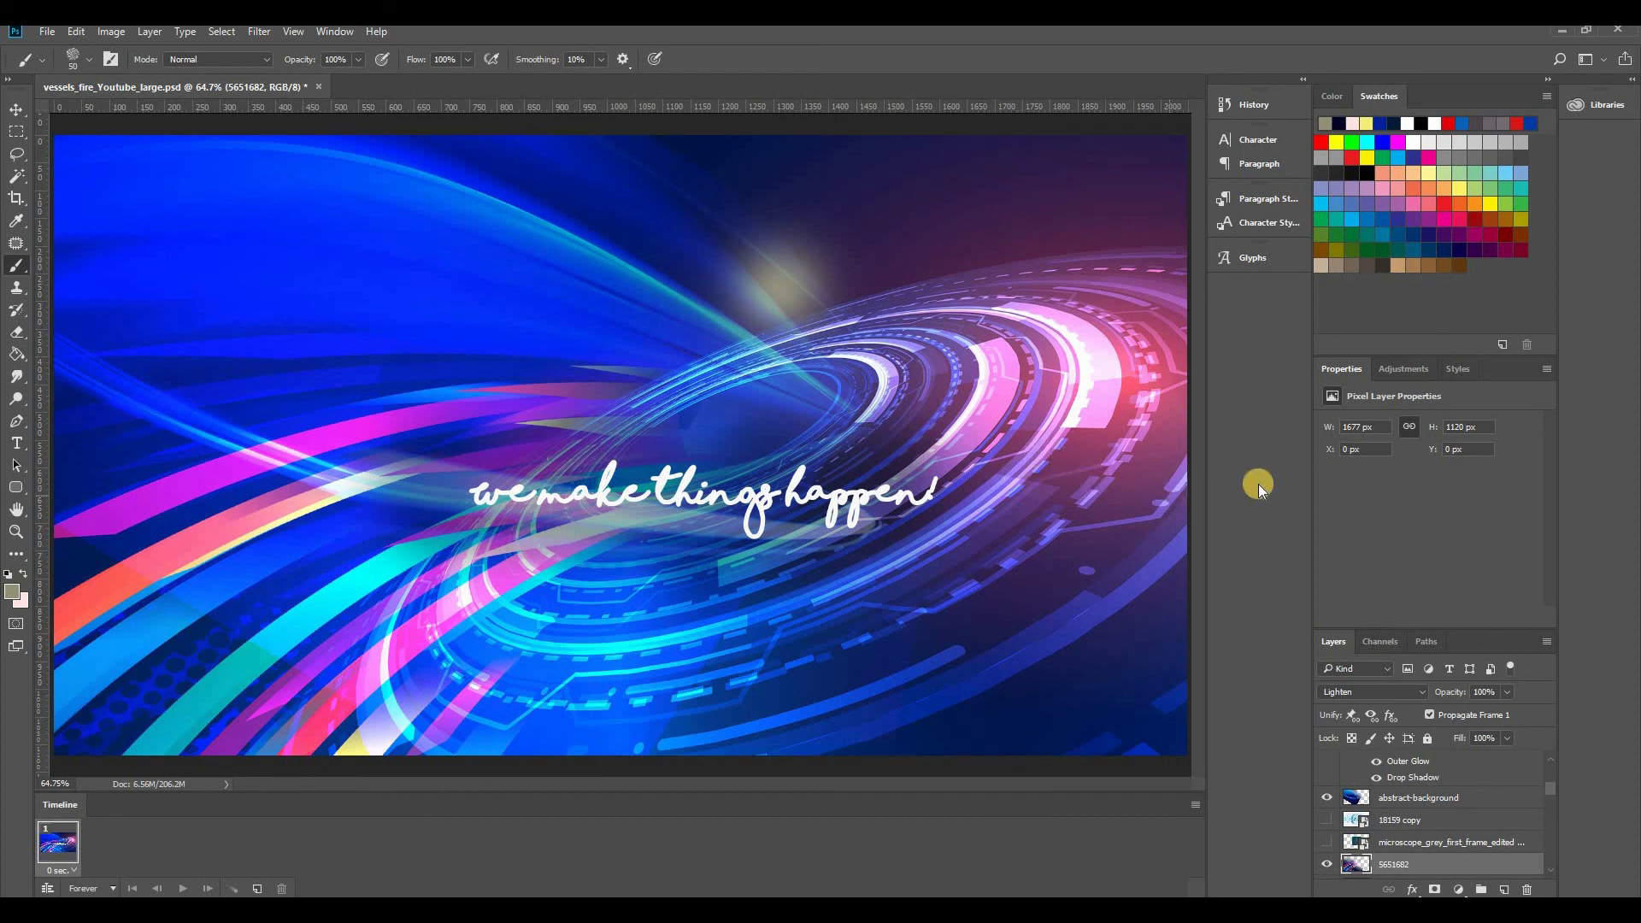
pyautogui.click(1349, 691)
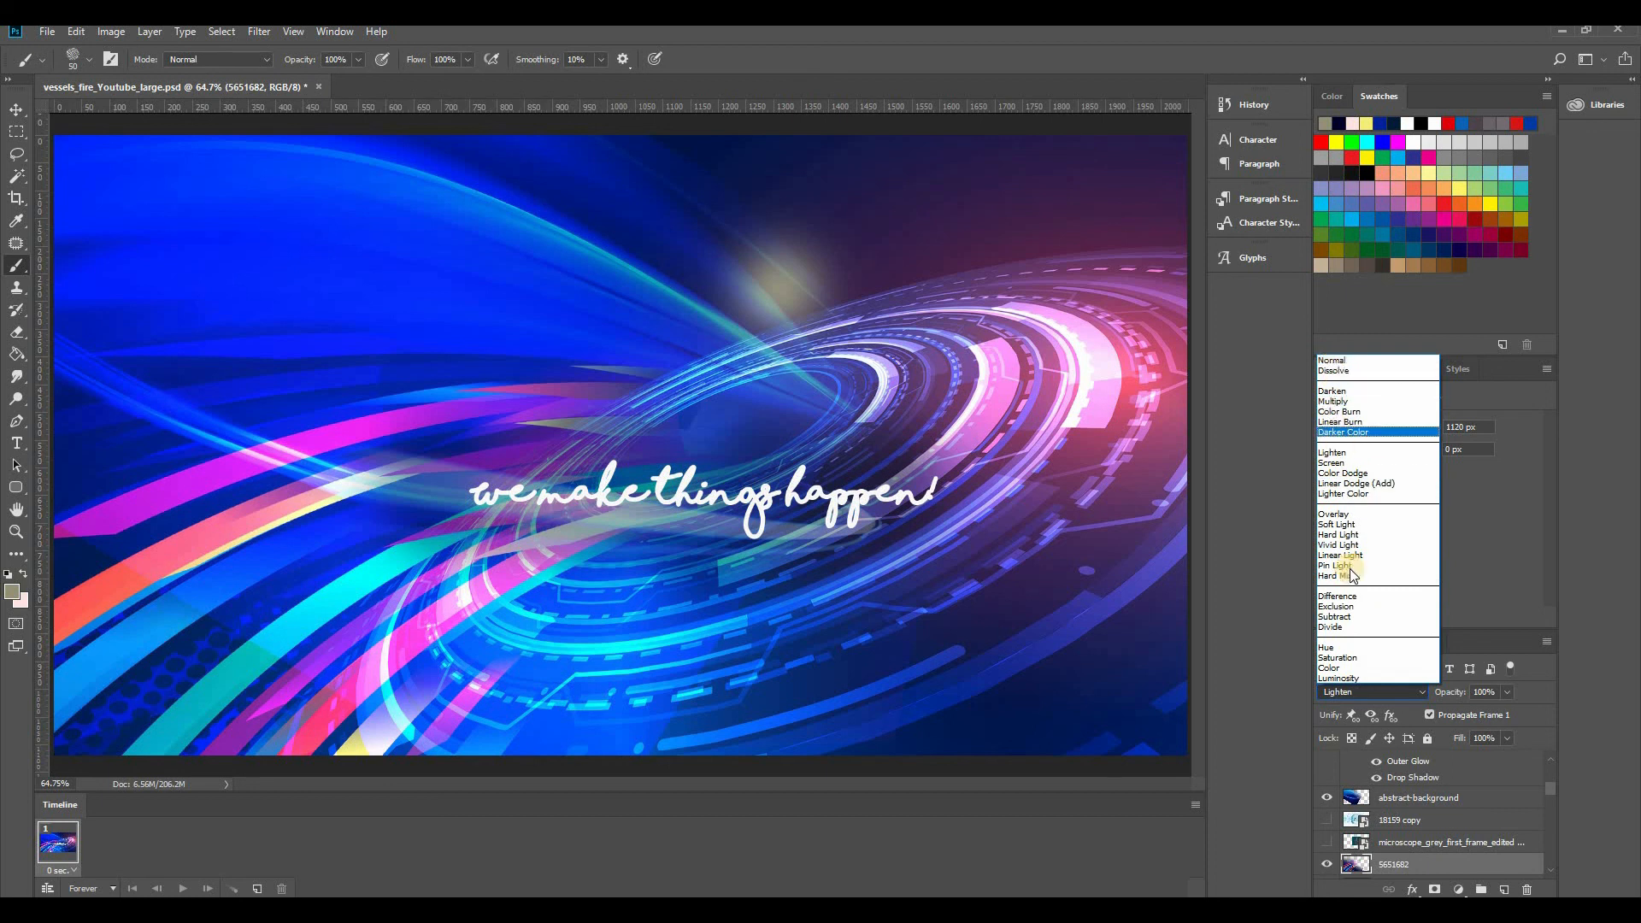
pyautogui.click(1373, 795)
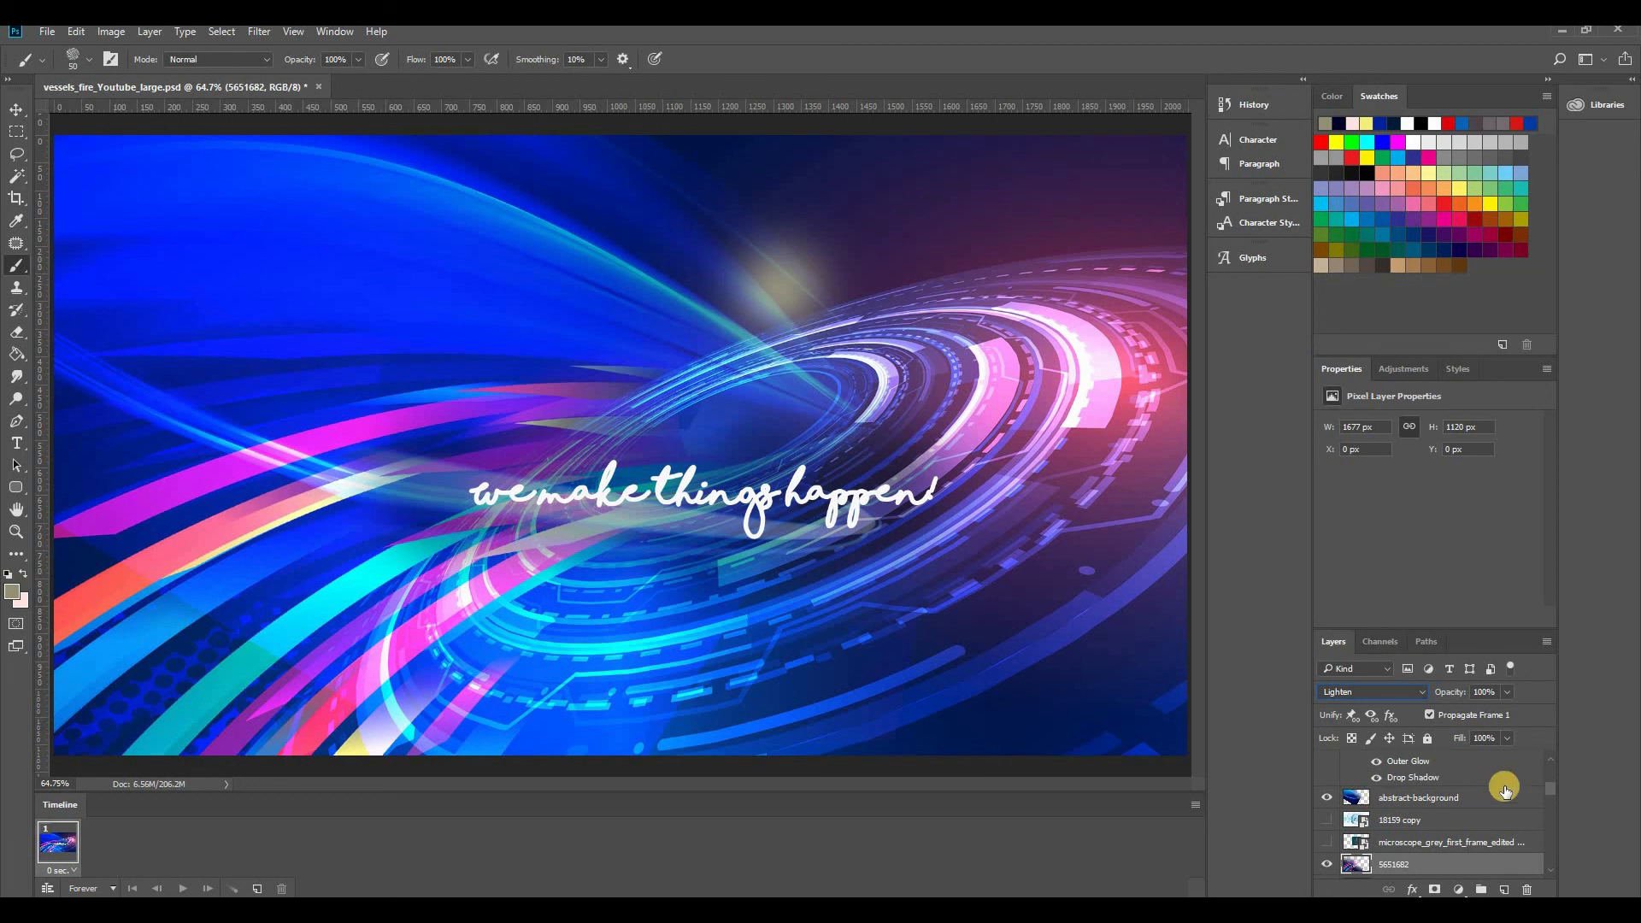
# - Select the abstract-background layer and set its blend mode to Multiply
pyautogui.scroll(2, 1549, 777)
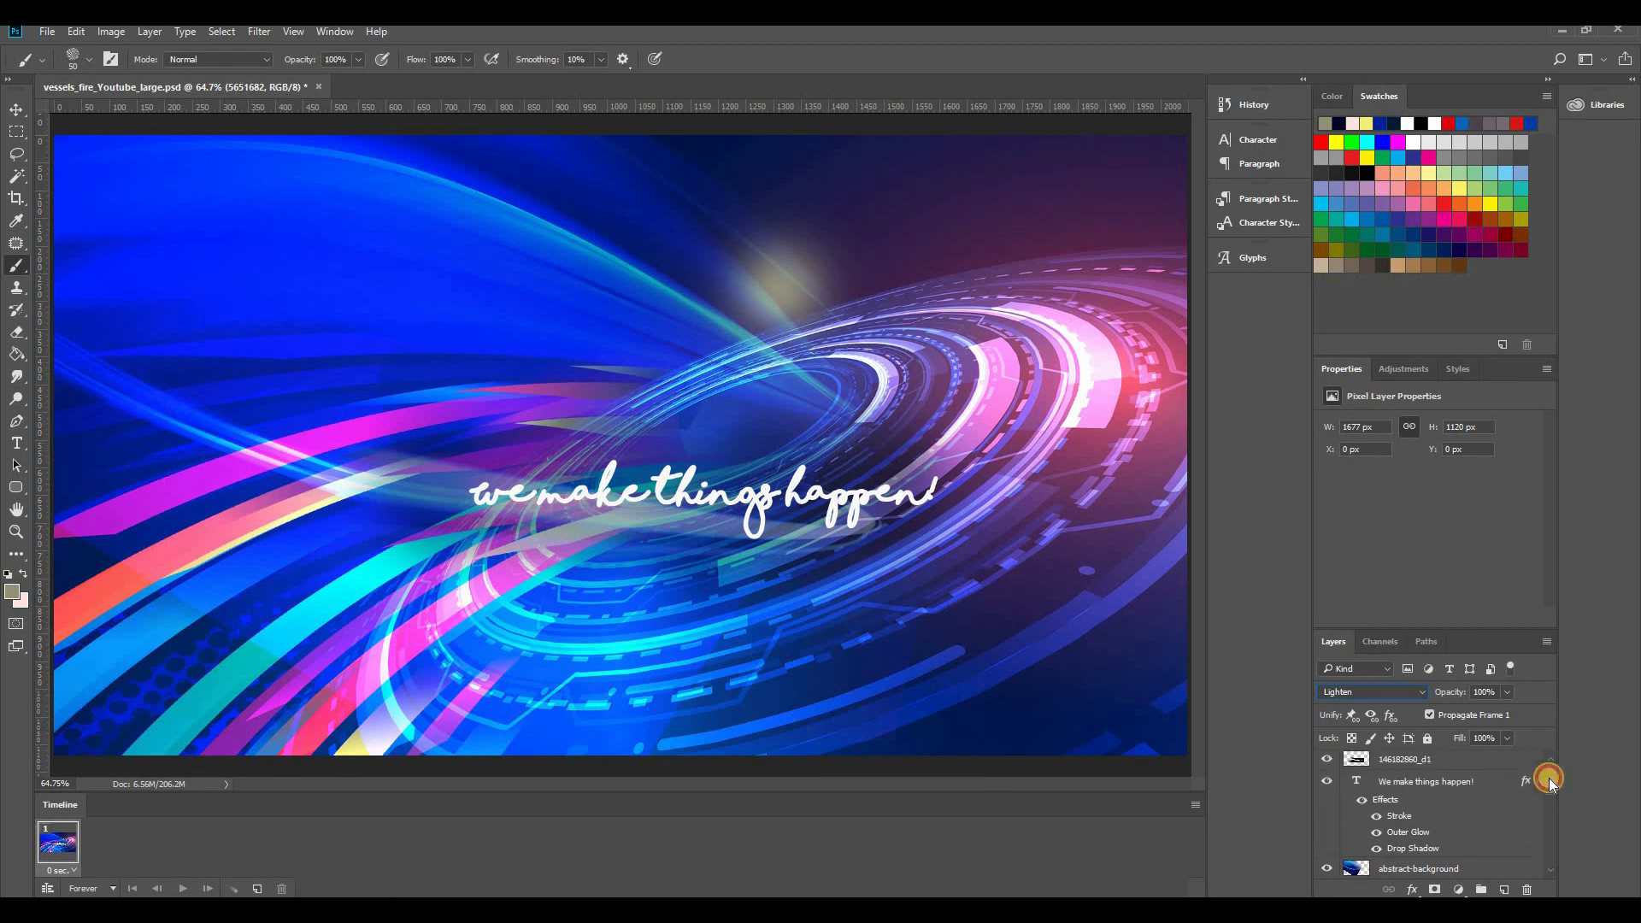
pyautogui.click(1389, 827)
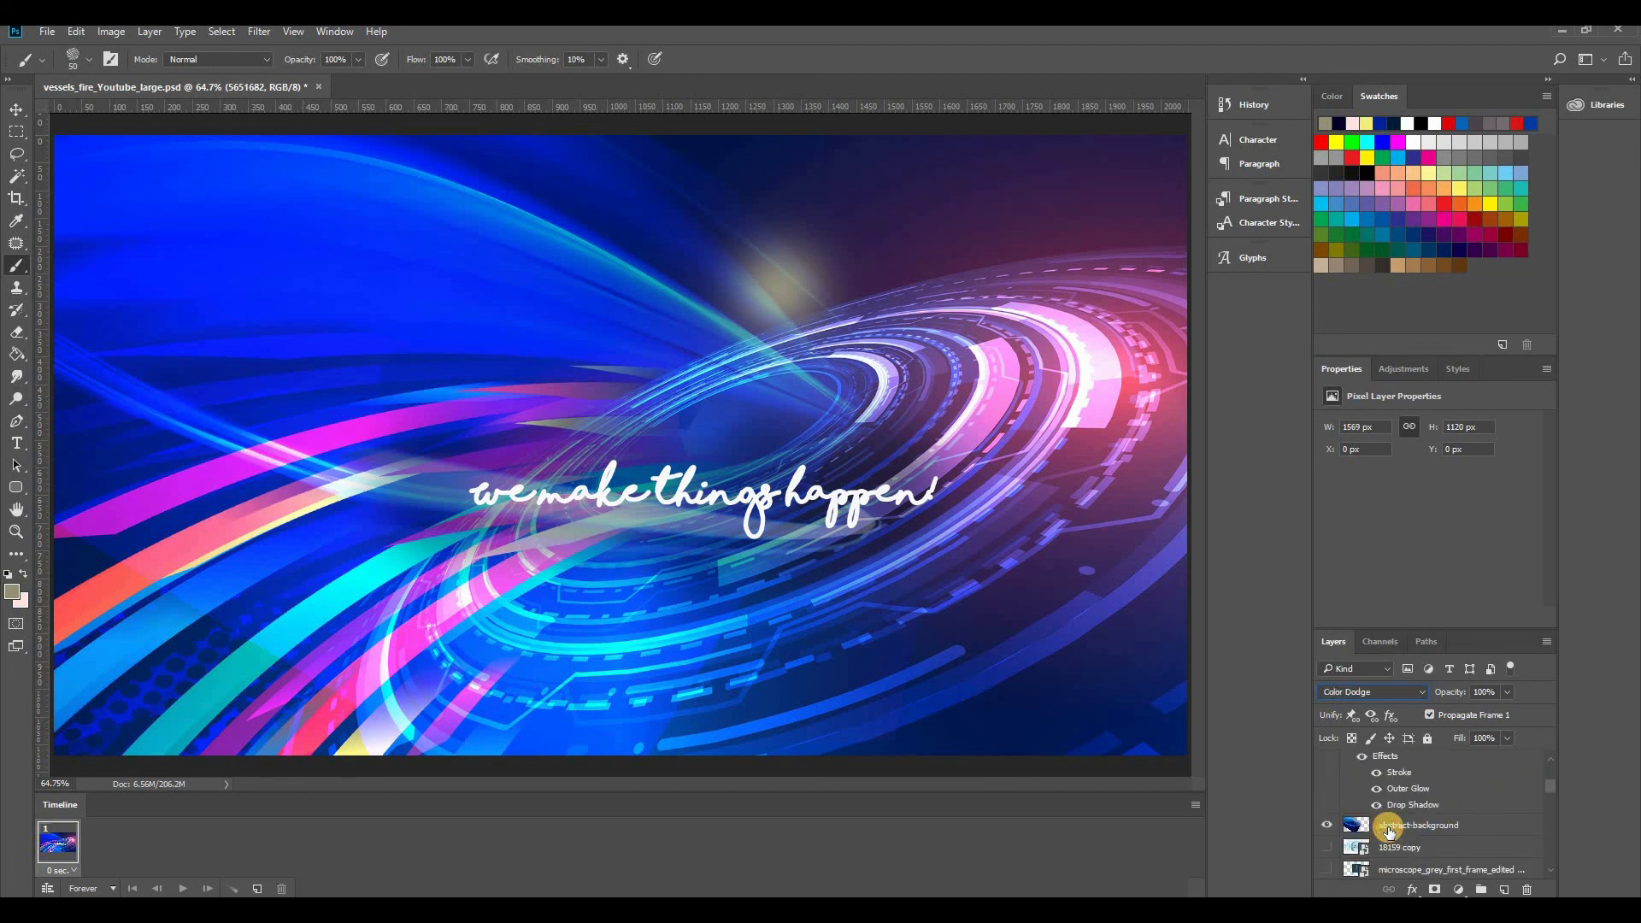
pyautogui.click(1361, 694)
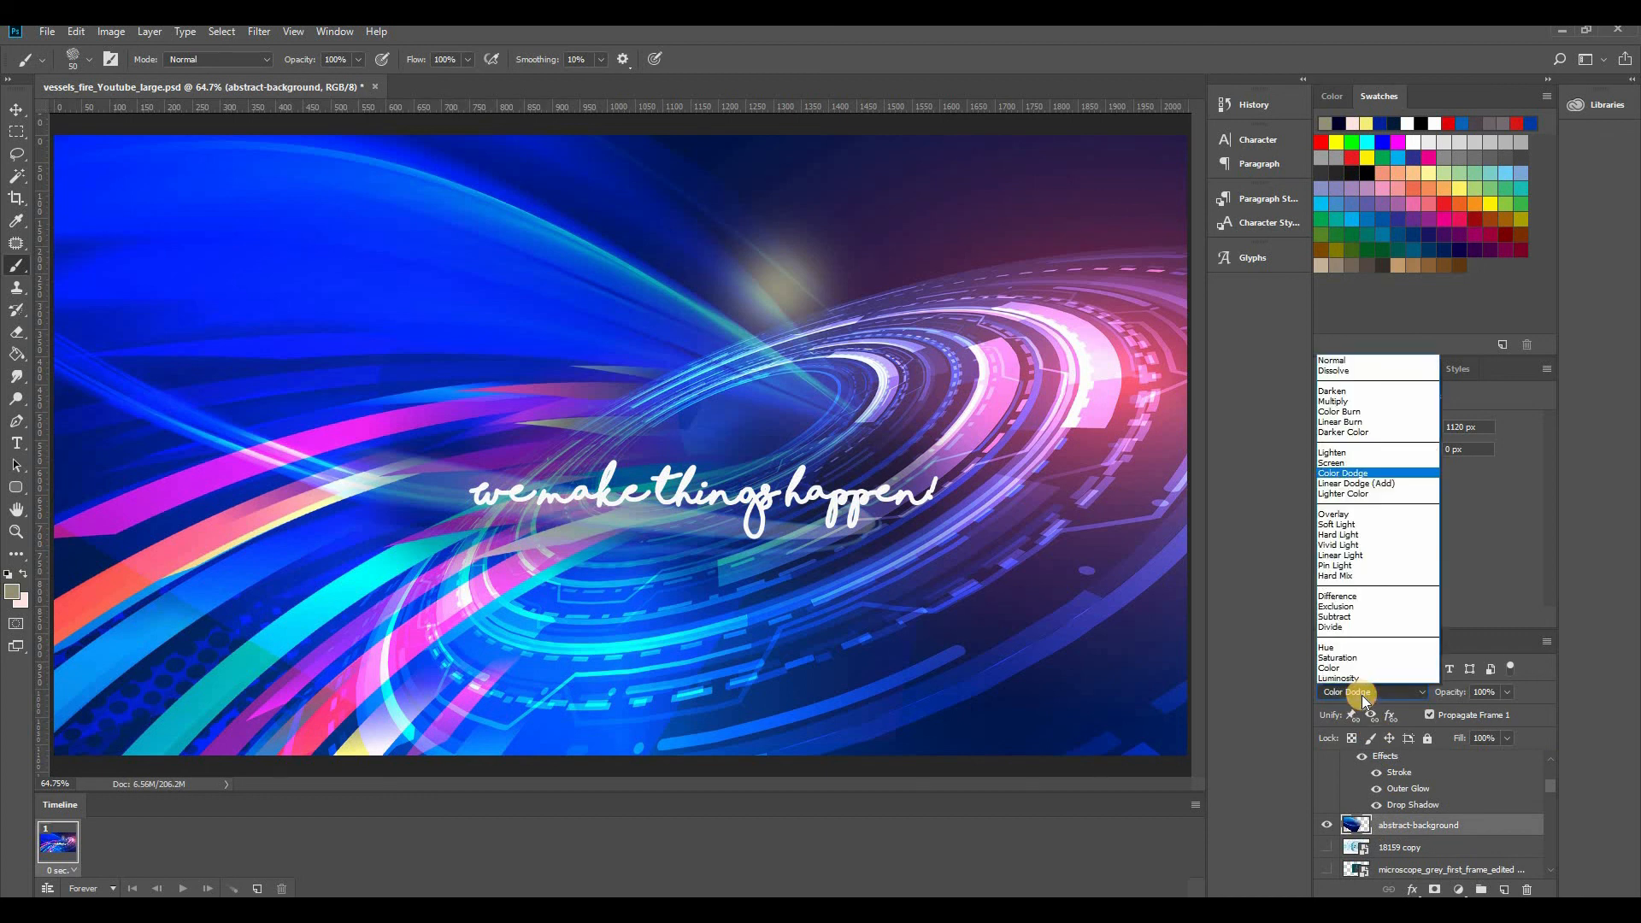
pyautogui.click(1325, 401)
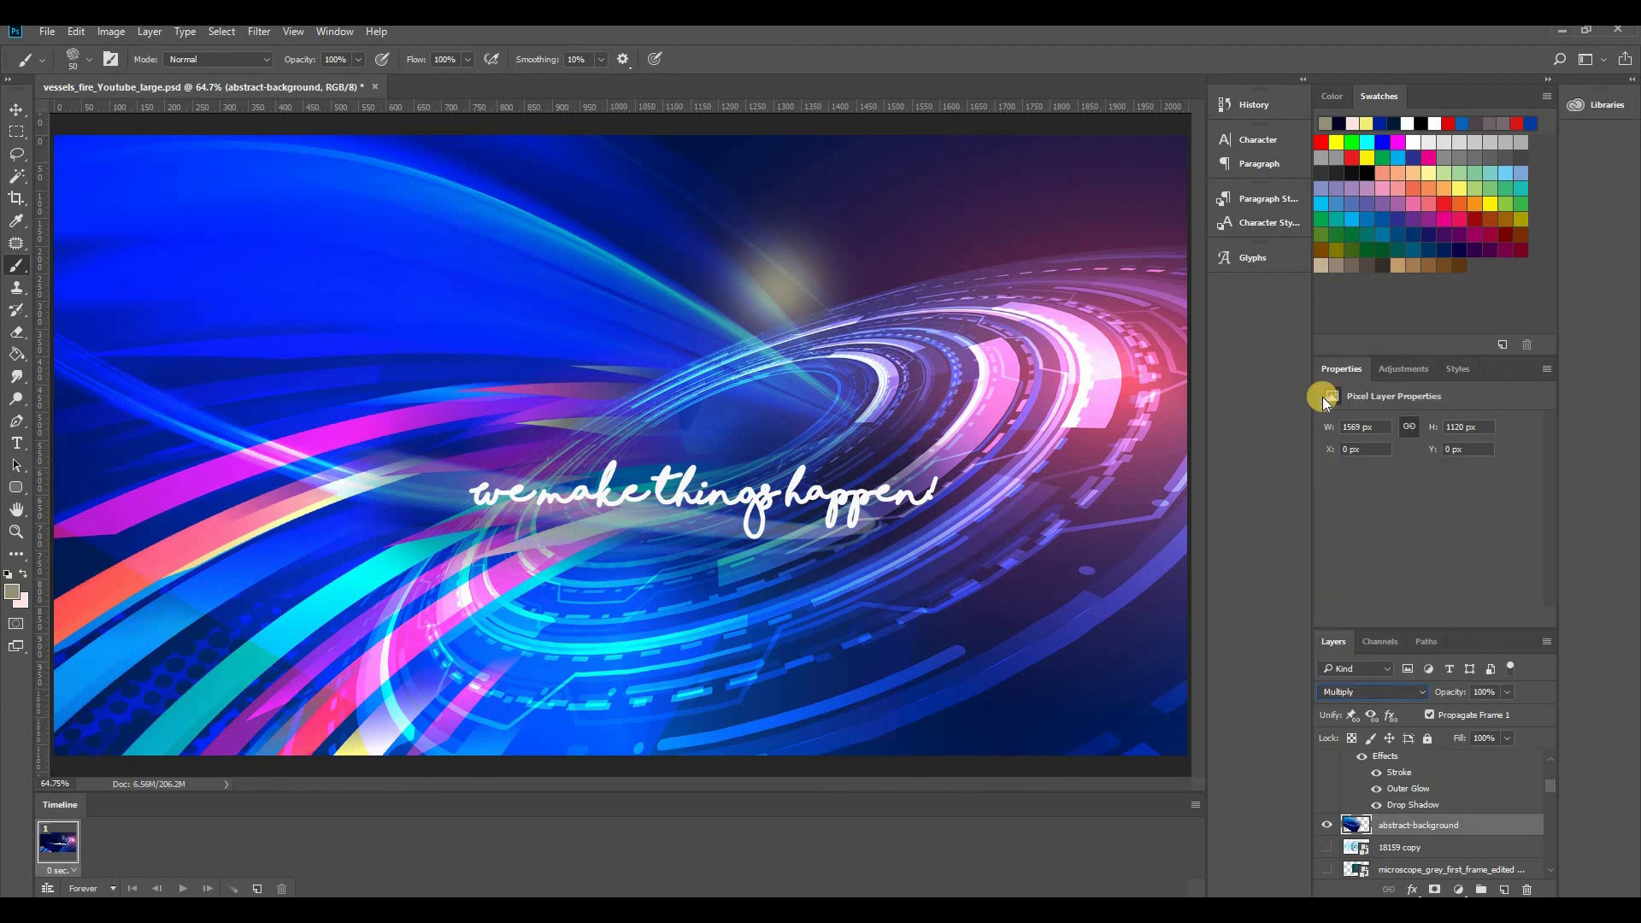
# - Try the Screen, Color Dodge, Linear Dodge (Add) and neighbouring blend modes on the abstract-background layer
pyautogui.click(1364, 691)
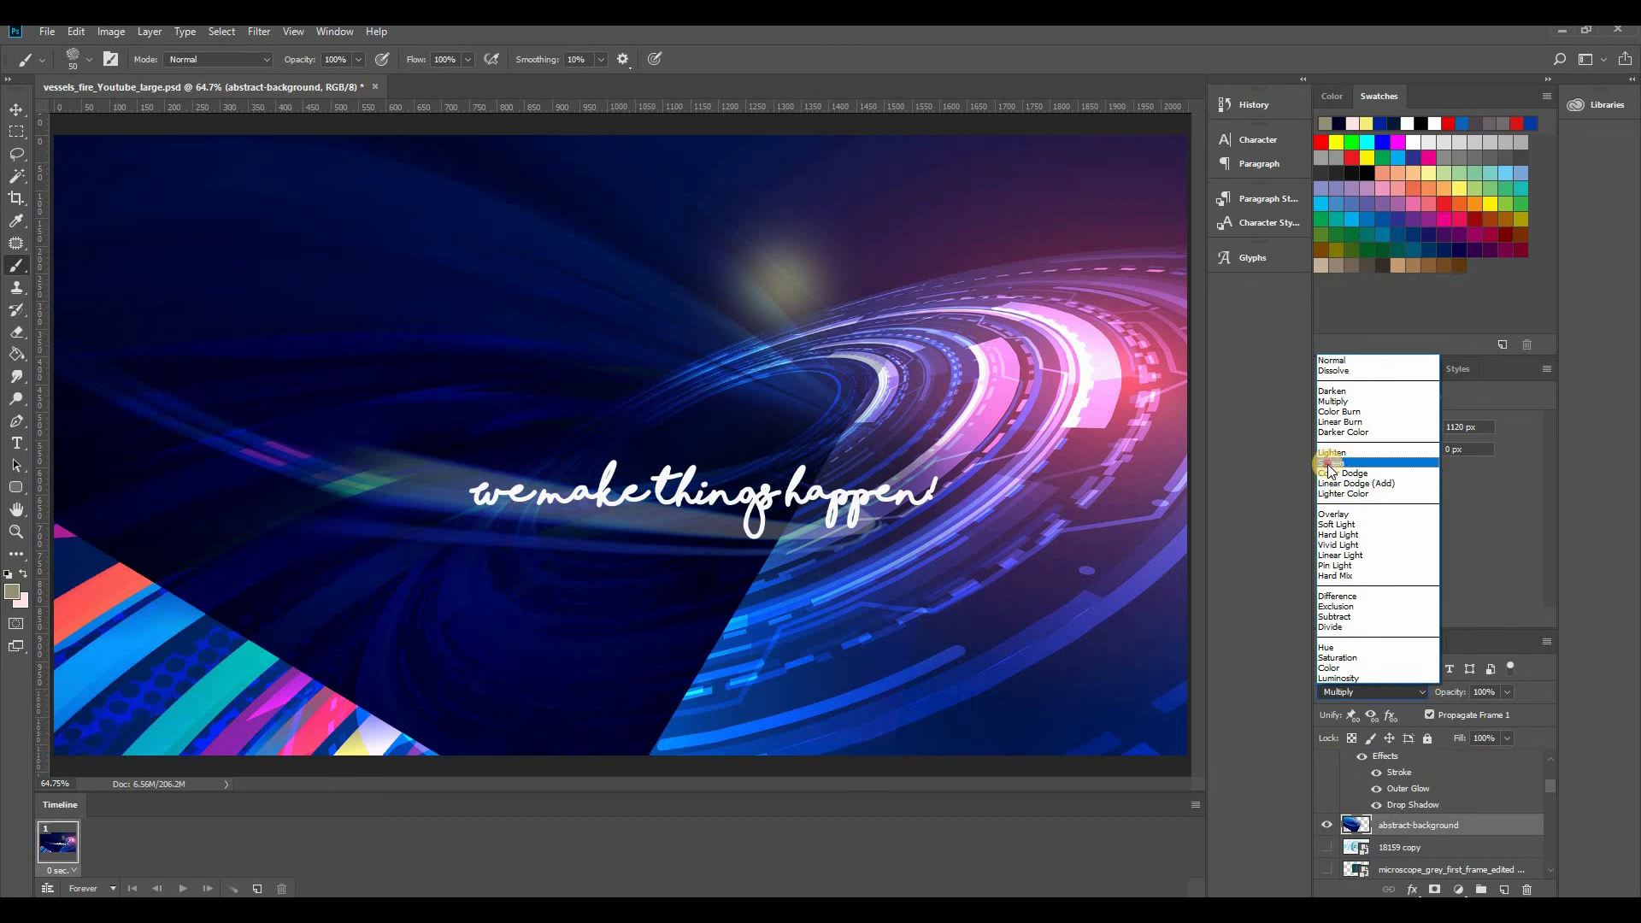
pyautogui.click(1330, 462)
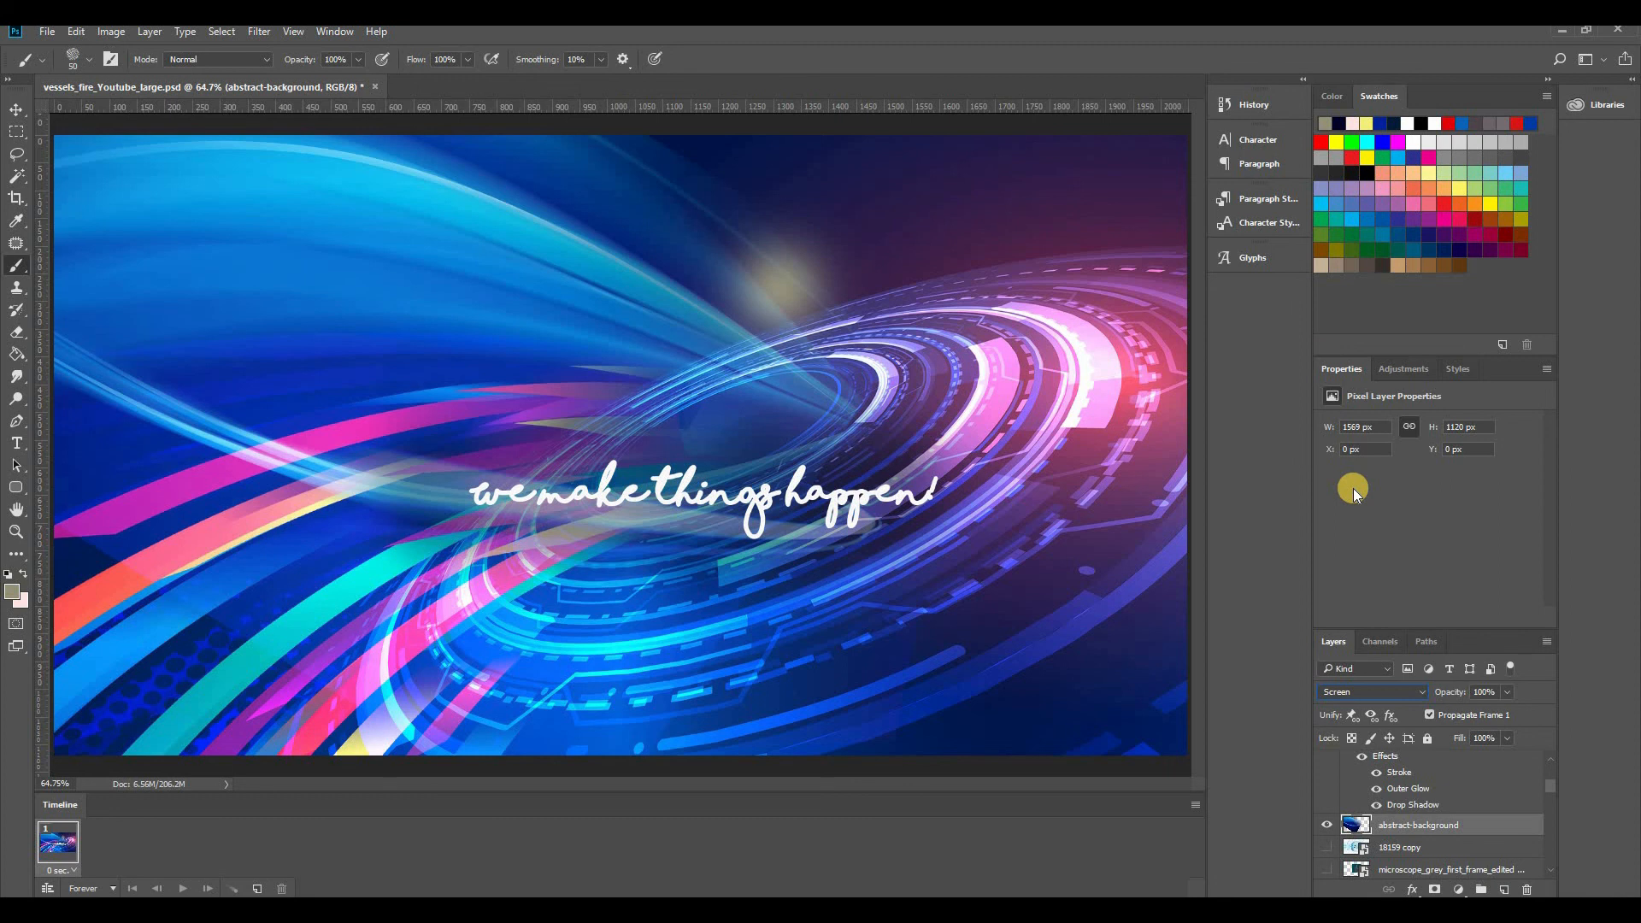
pyautogui.press('Down')
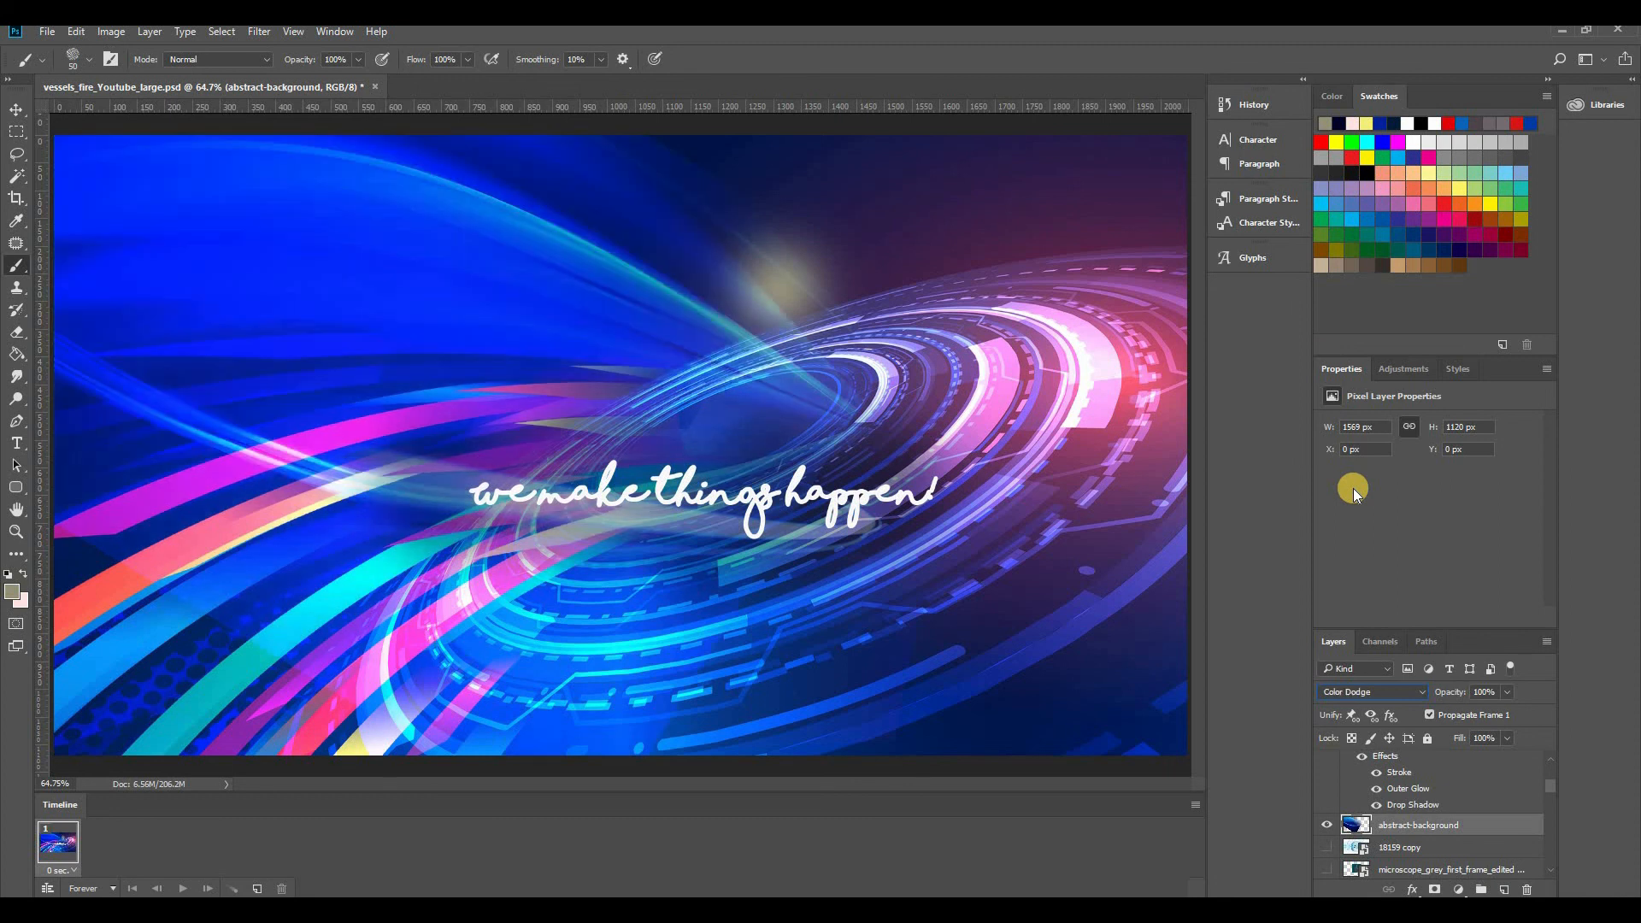
pyautogui.press('Down')
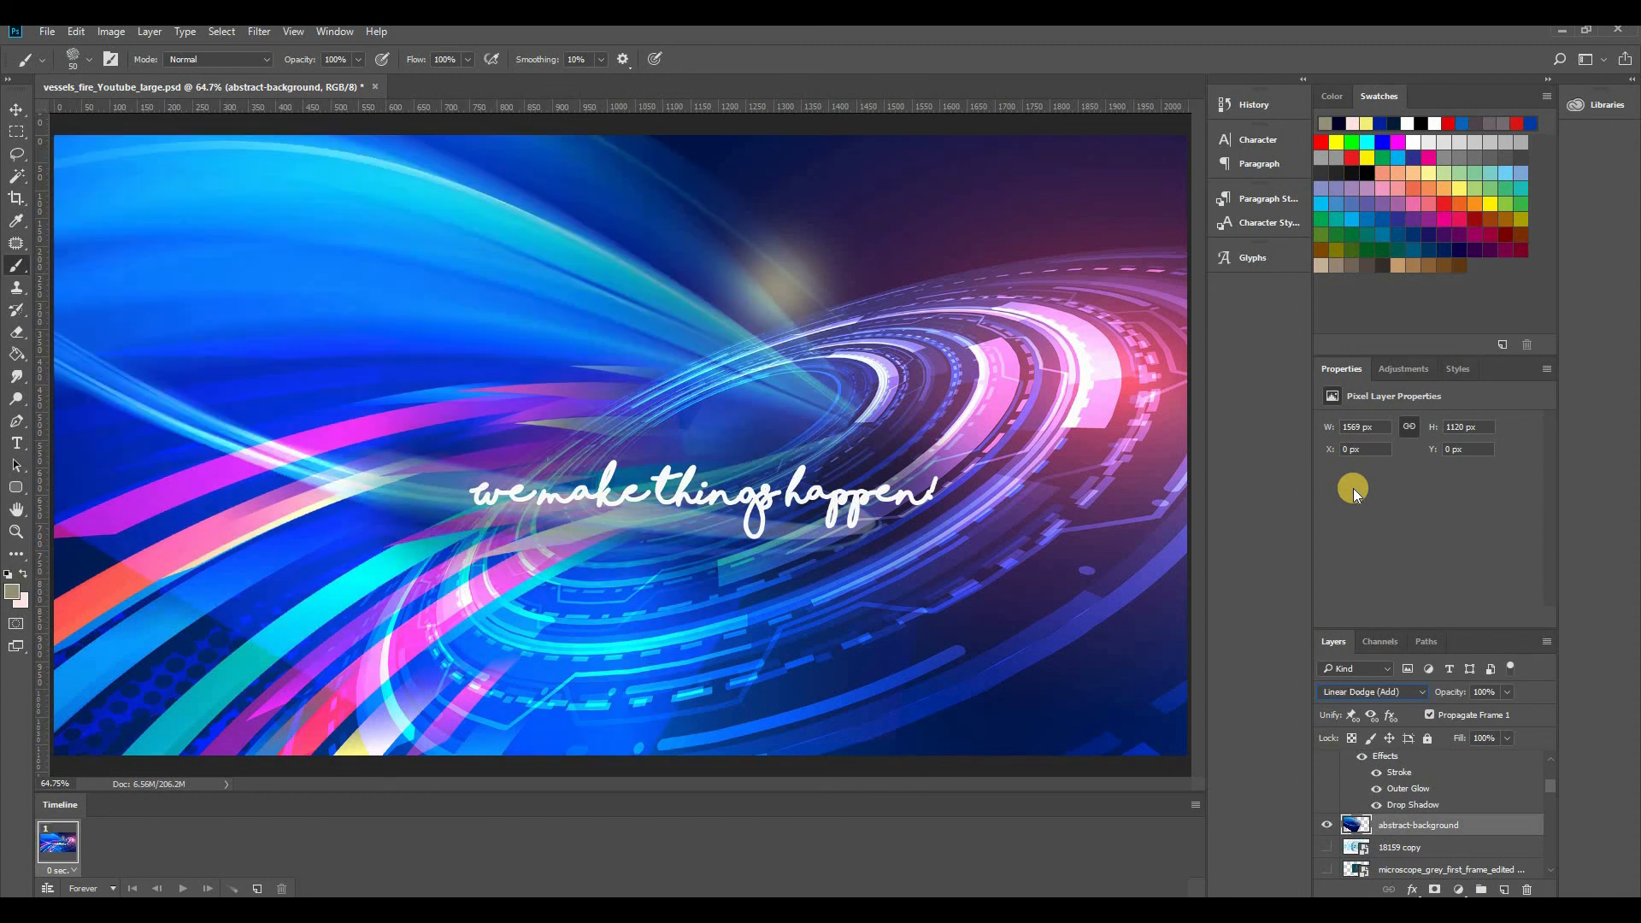
pyautogui.press('Down')
pyautogui.press('Down')
pyautogui.press('Up')
pyautogui.press('Up')
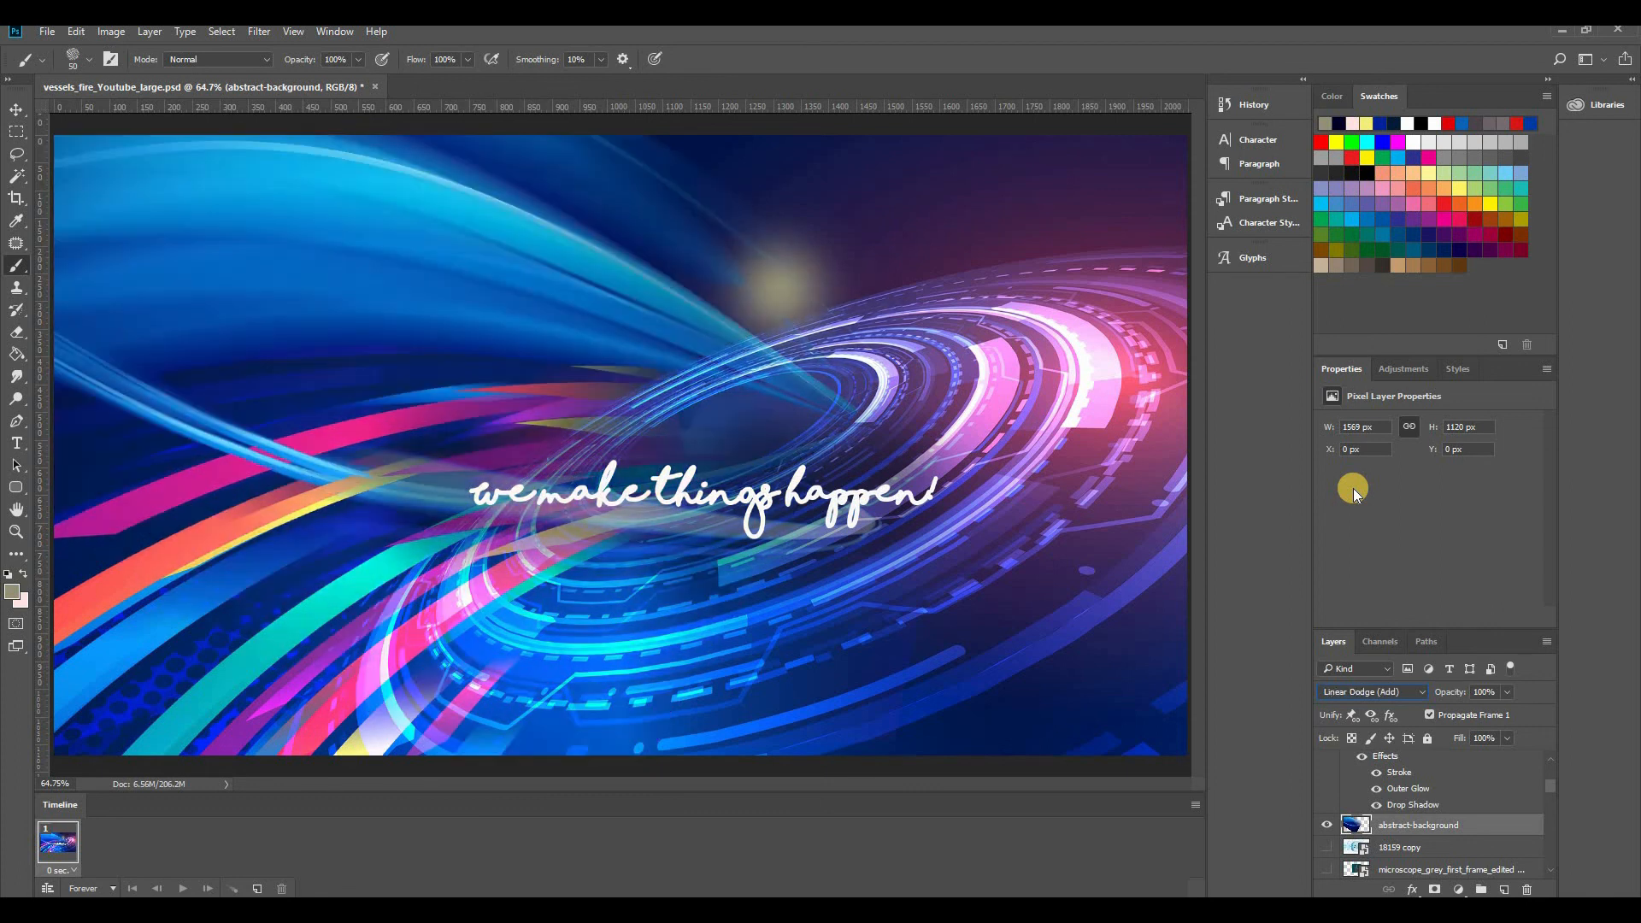
# - Preview the contrast blend modes one by one on the abstract-background layer, as far as Pin Light
pyautogui.click(1376, 694)
pyautogui.click(1377, 692)
pyautogui.press('Down')
pyautogui.press('Down')
pyautogui.press('Down')
pyautogui.press('Down')
pyautogui.press('Down')
pyautogui.press('Down')
pyautogui.press('Down')
pyautogui.press('Down')
pyautogui.press('Down')
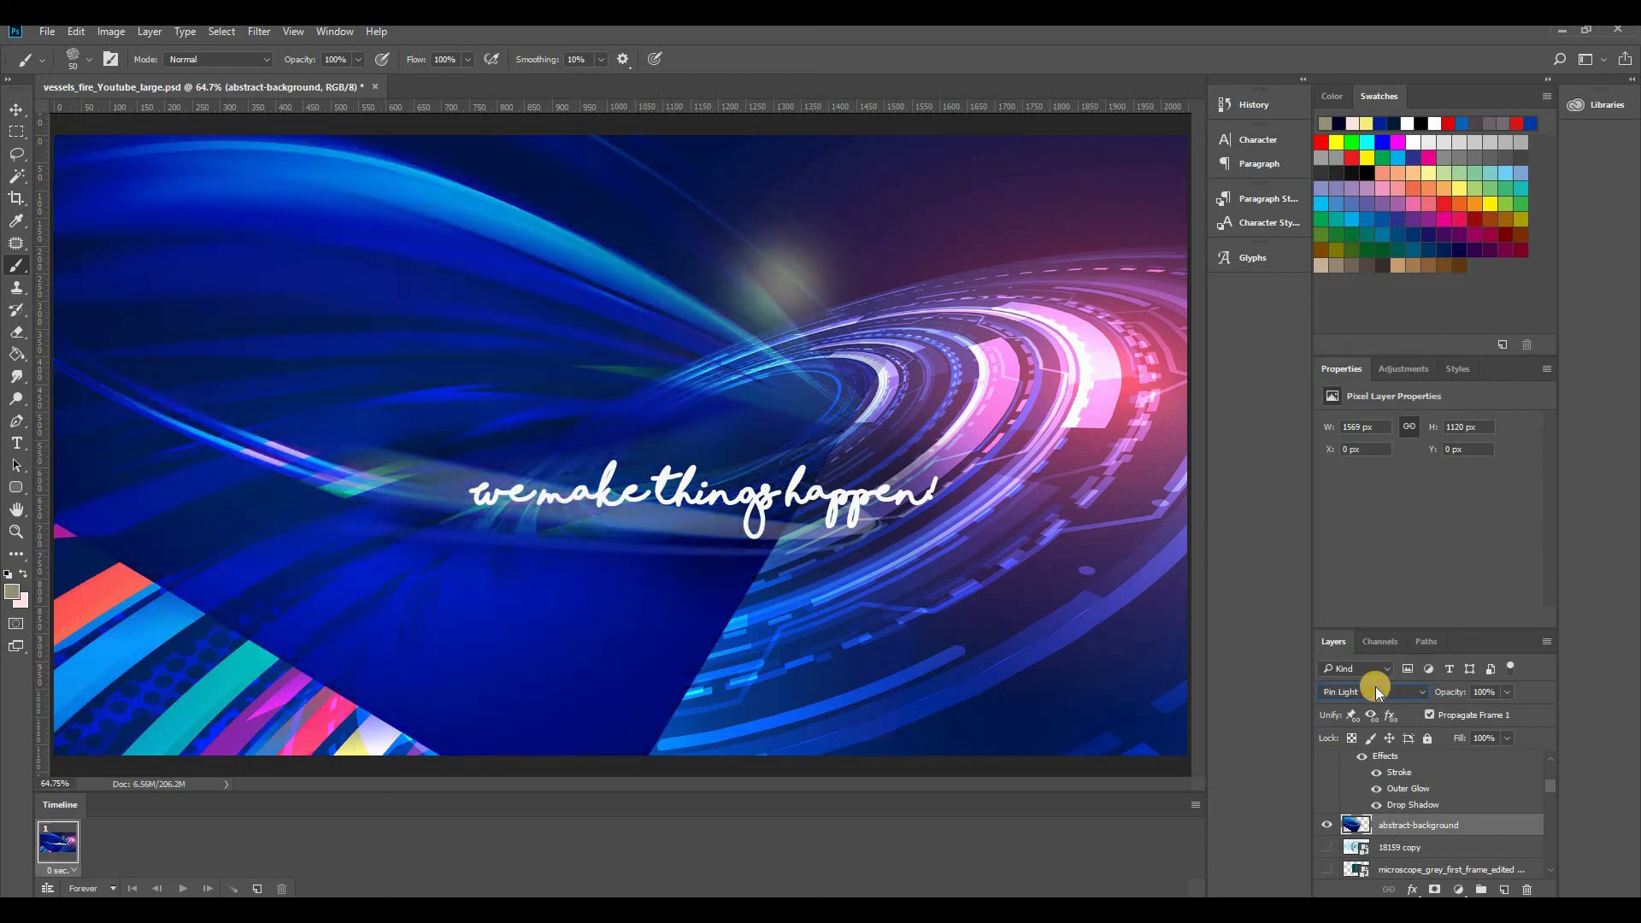
# - Continue previewing the blend modes beyond Pin Light on the abstract-background layer, including Exclusion, Subtract and Saturation
pyautogui.press('Down')
pyautogui.press('Down')
pyautogui.press('Down')
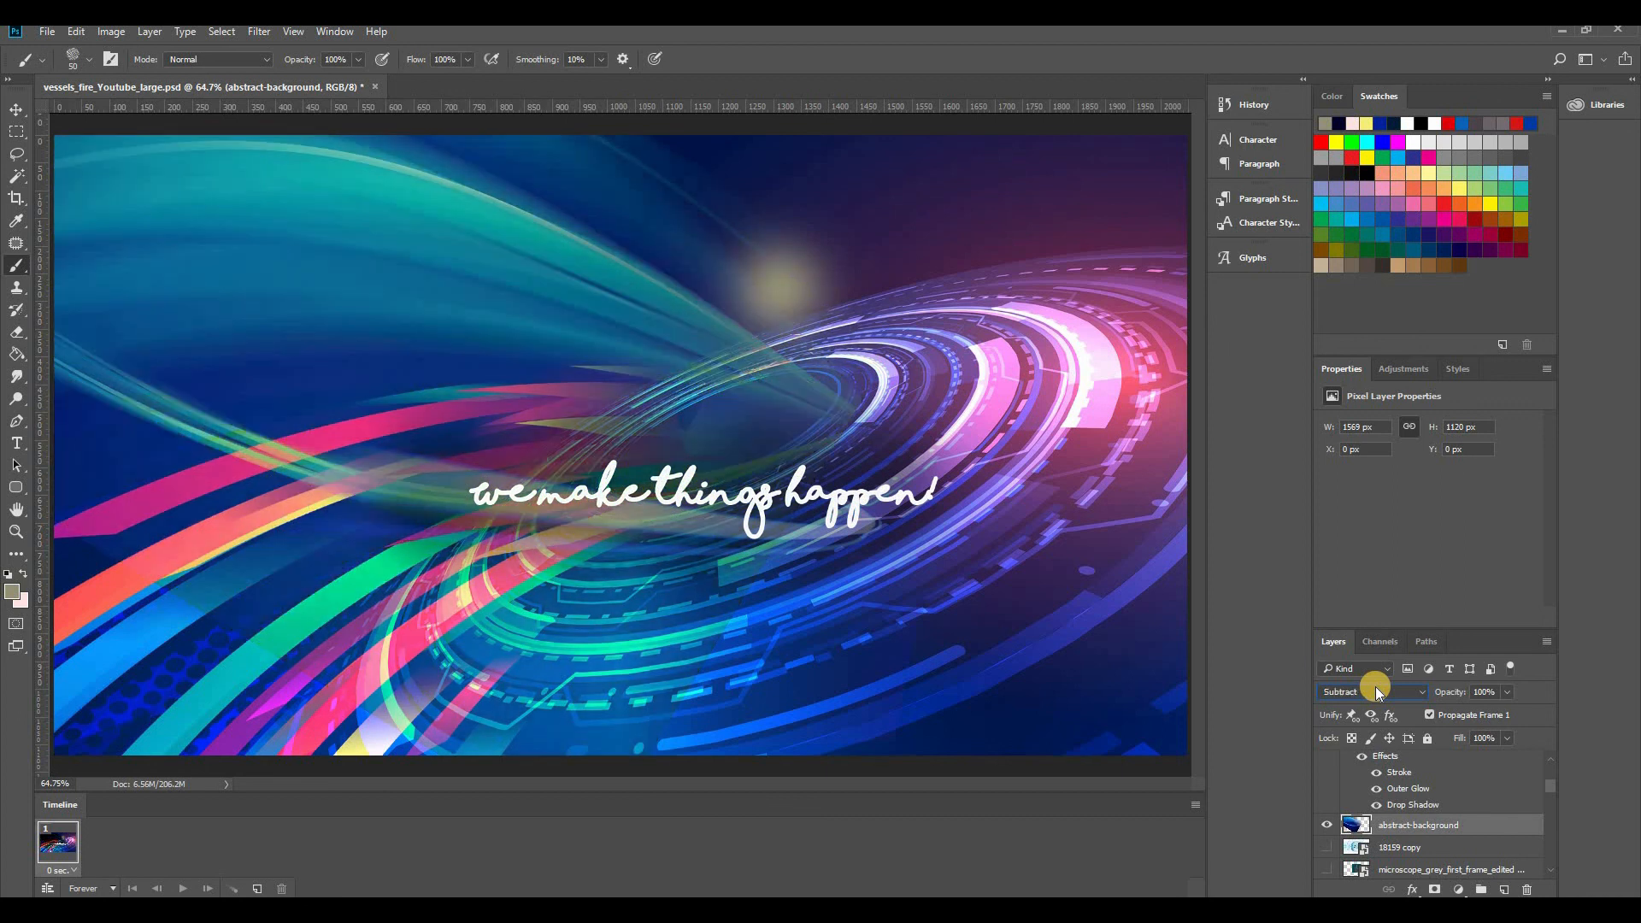
pyautogui.press('Down')
pyautogui.press('Down')
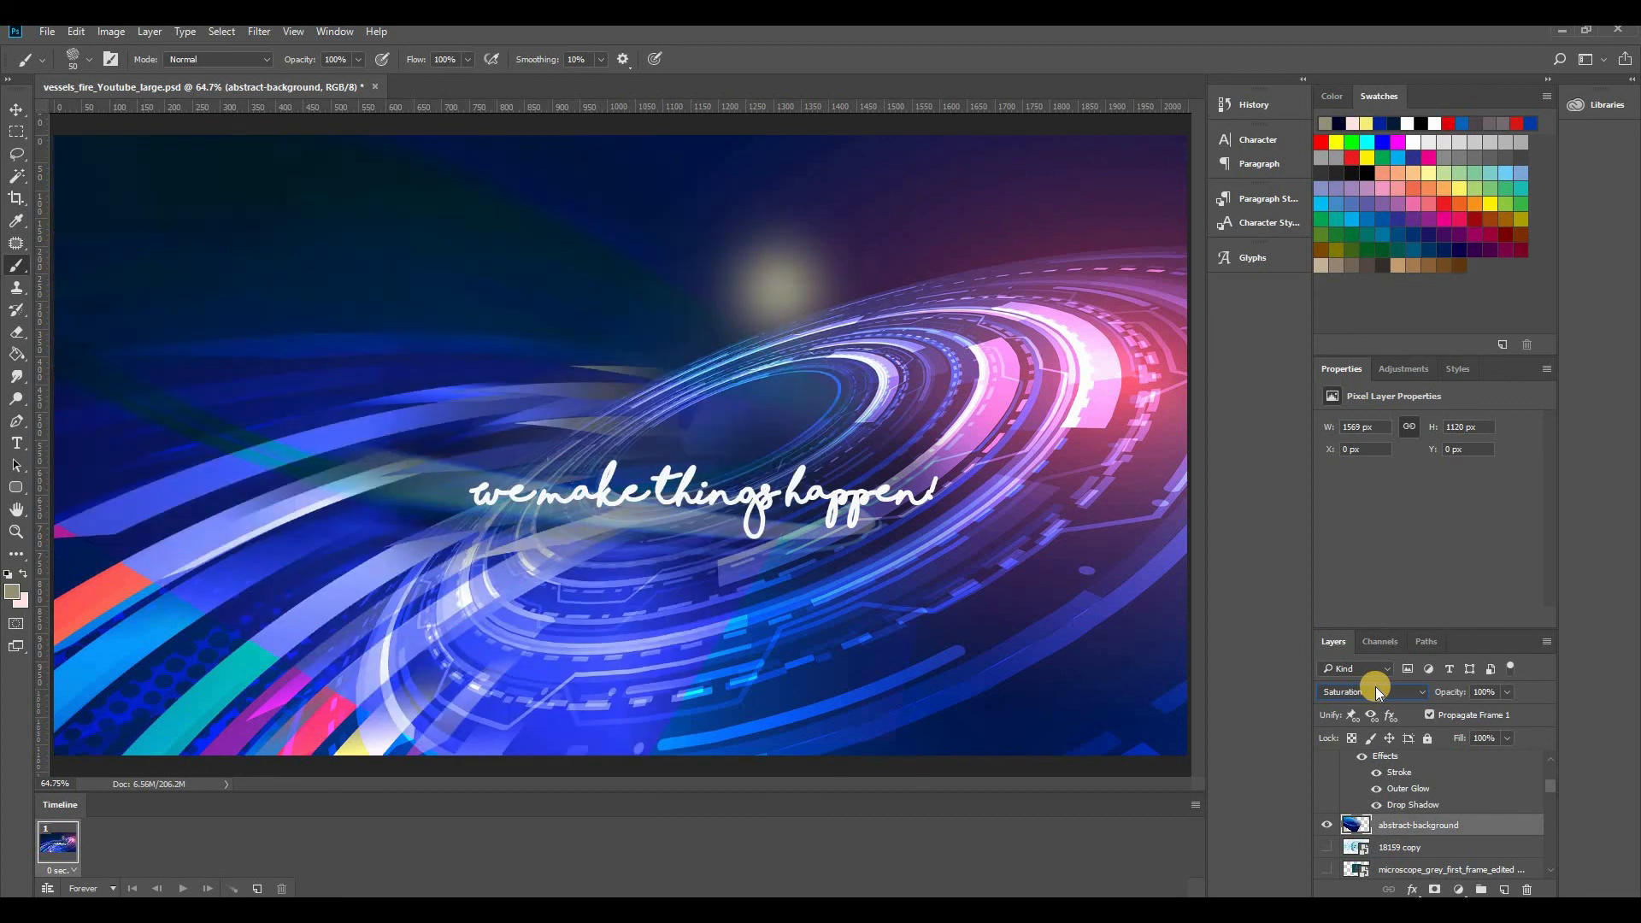
pyautogui.press('Down')
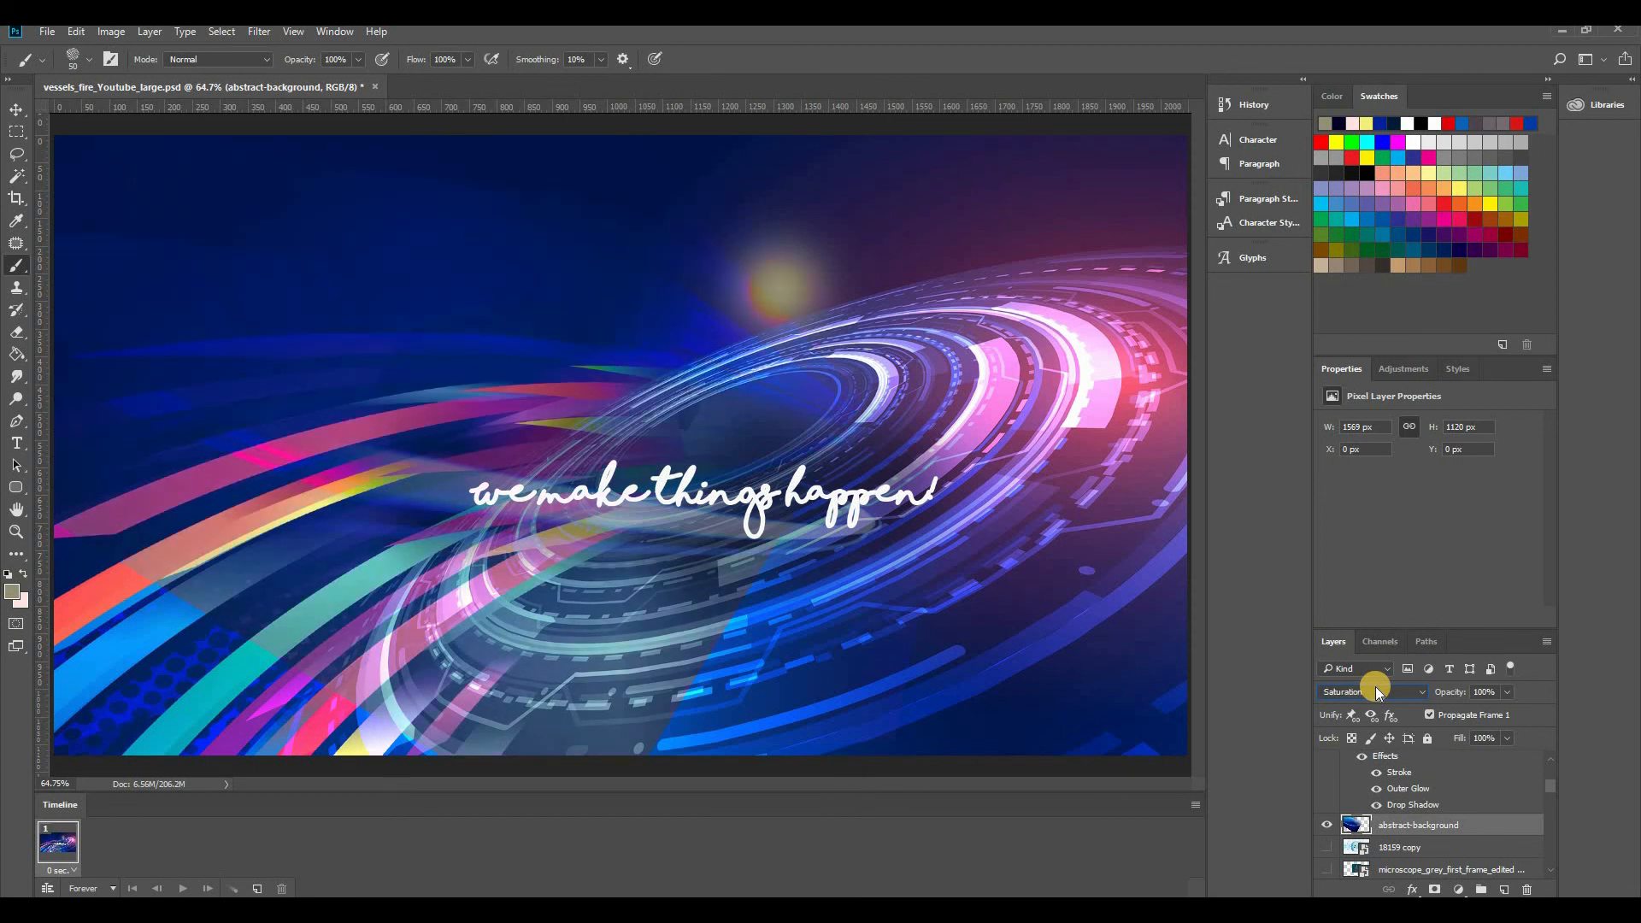
# - Go back through the blend modes on the abstract-background layer, comparing Subtract, Exclusion, Linear Light and Hard Light
pyautogui.press('Up')
pyautogui.press('Up')
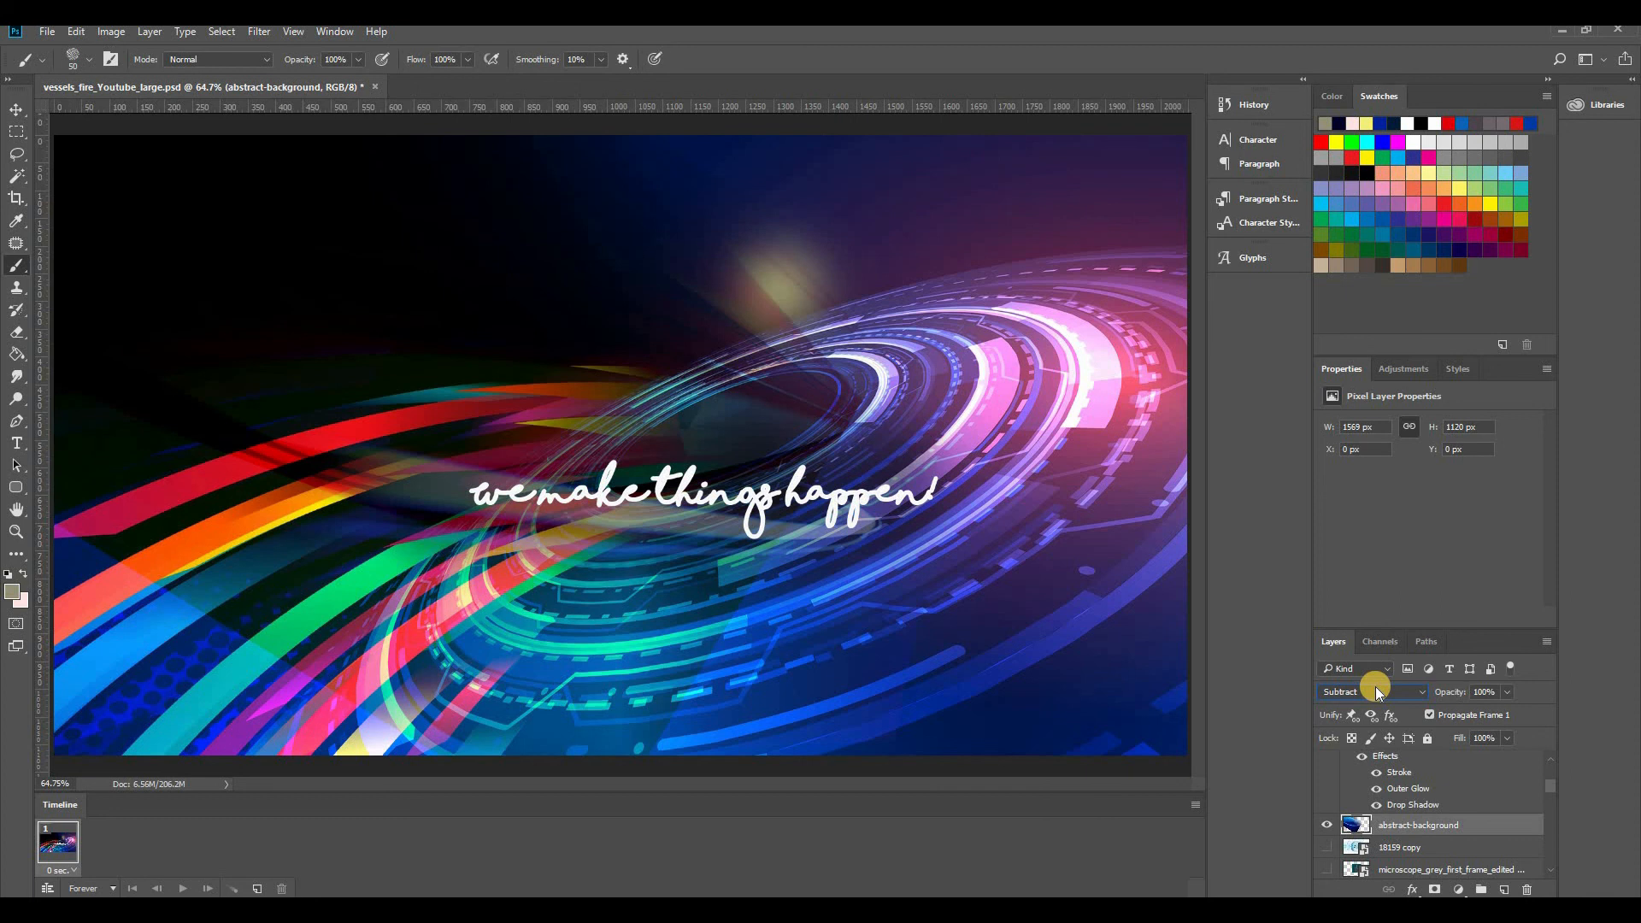
pyautogui.press('Up')
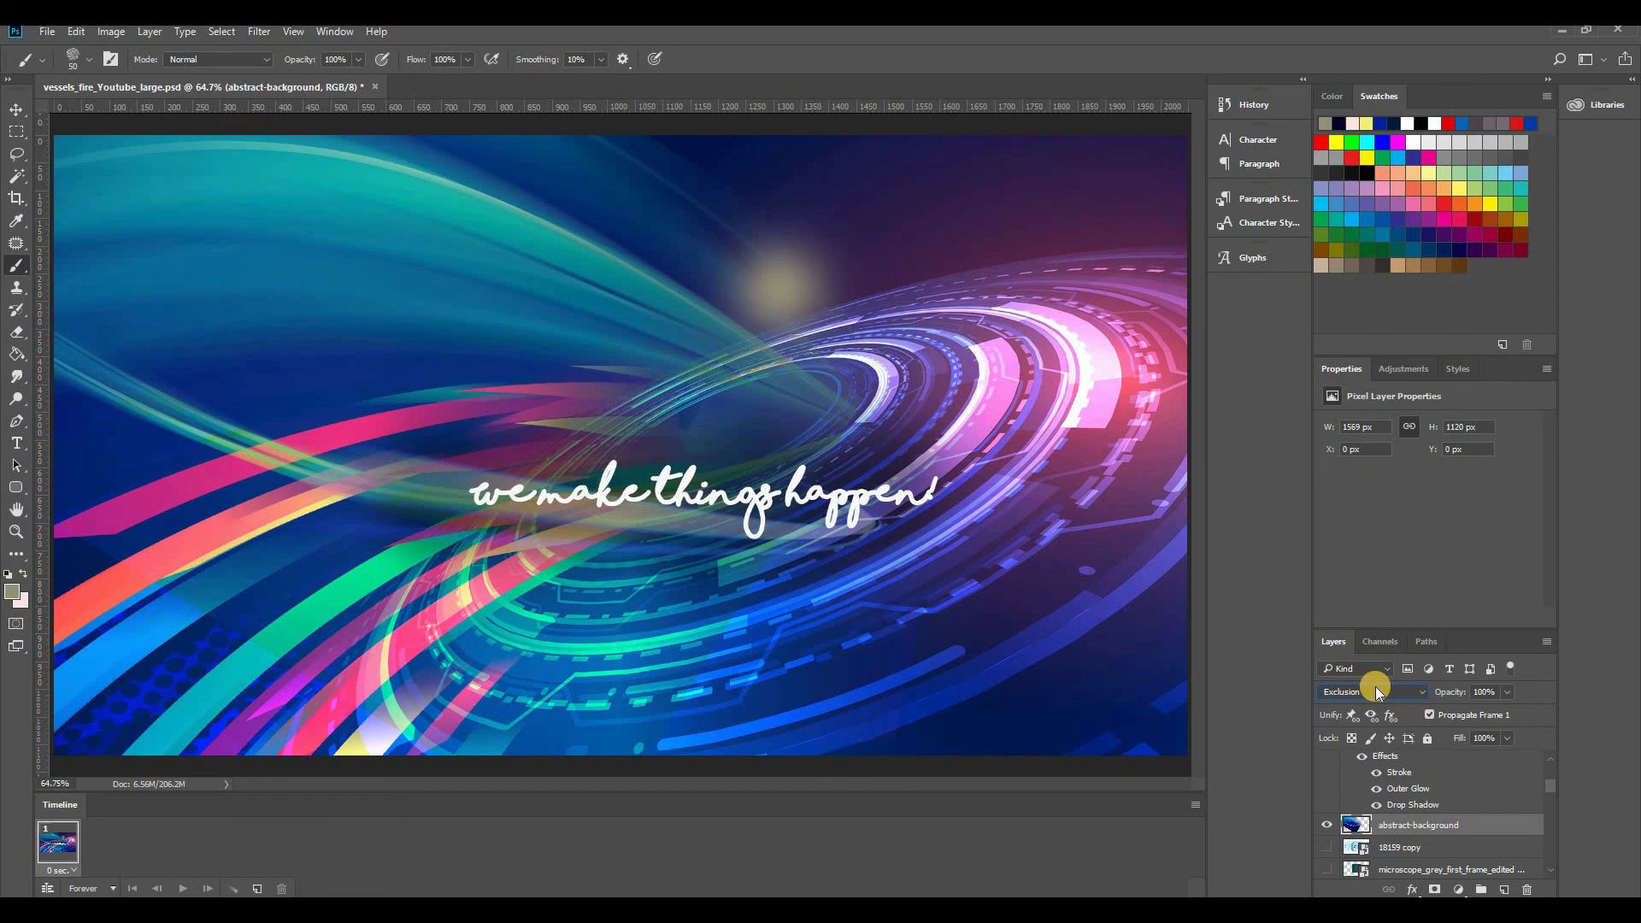
pyautogui.press('Up')
pyautogui.press('Up')
pyautogui.press('Up')
pyautogui.press('Up')
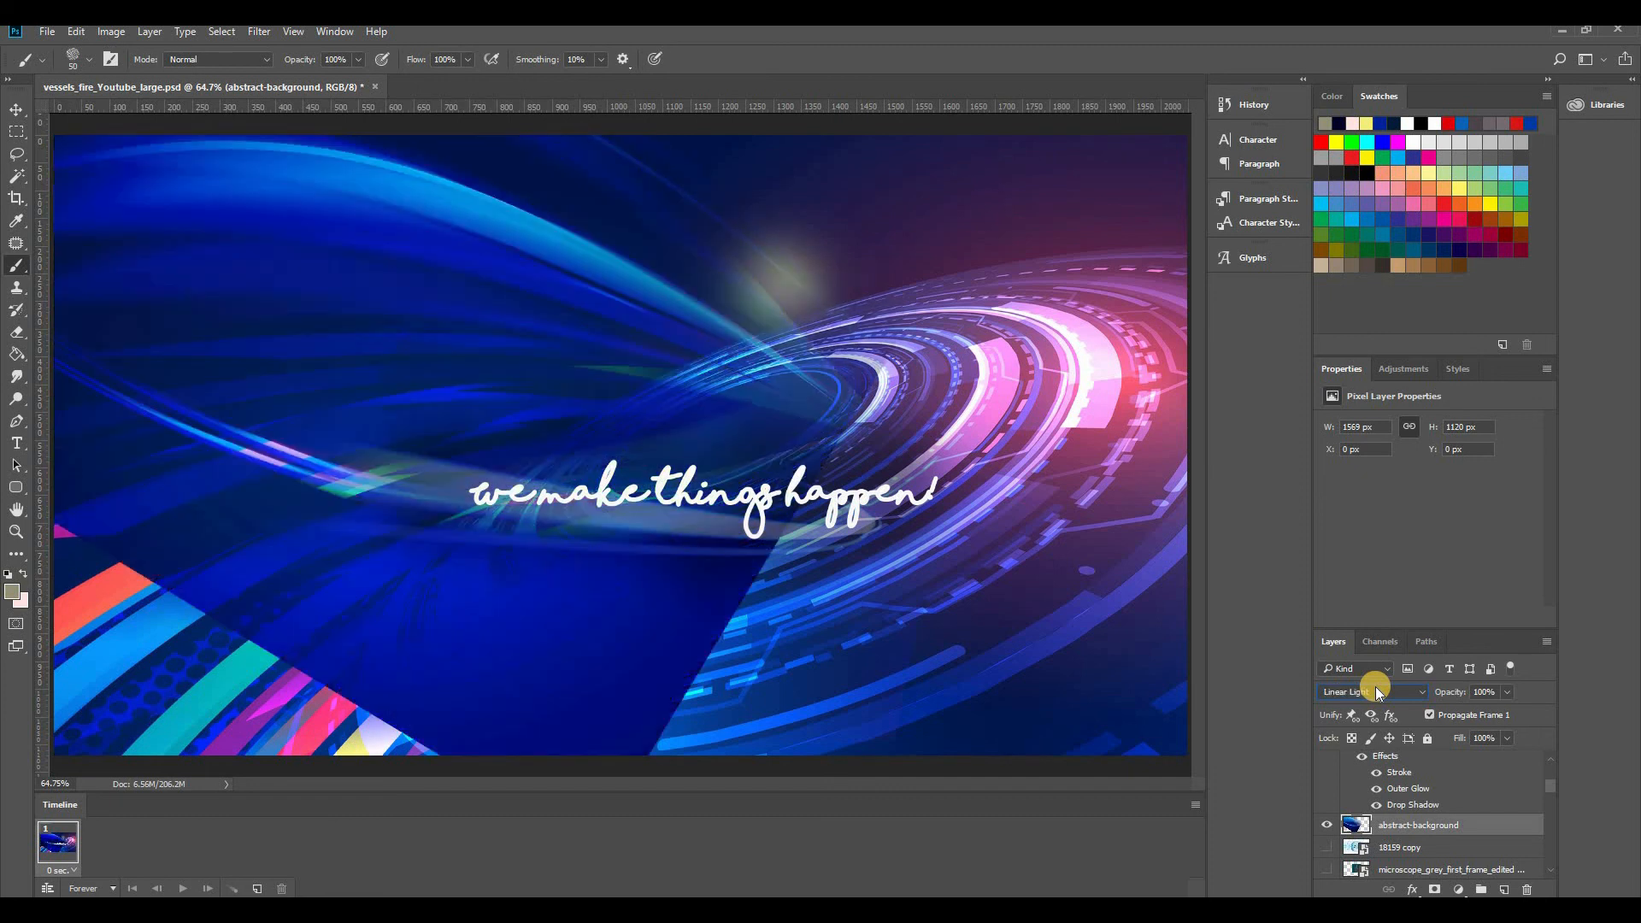
pyautogui.press('Up')
pyautogui.press('Up')
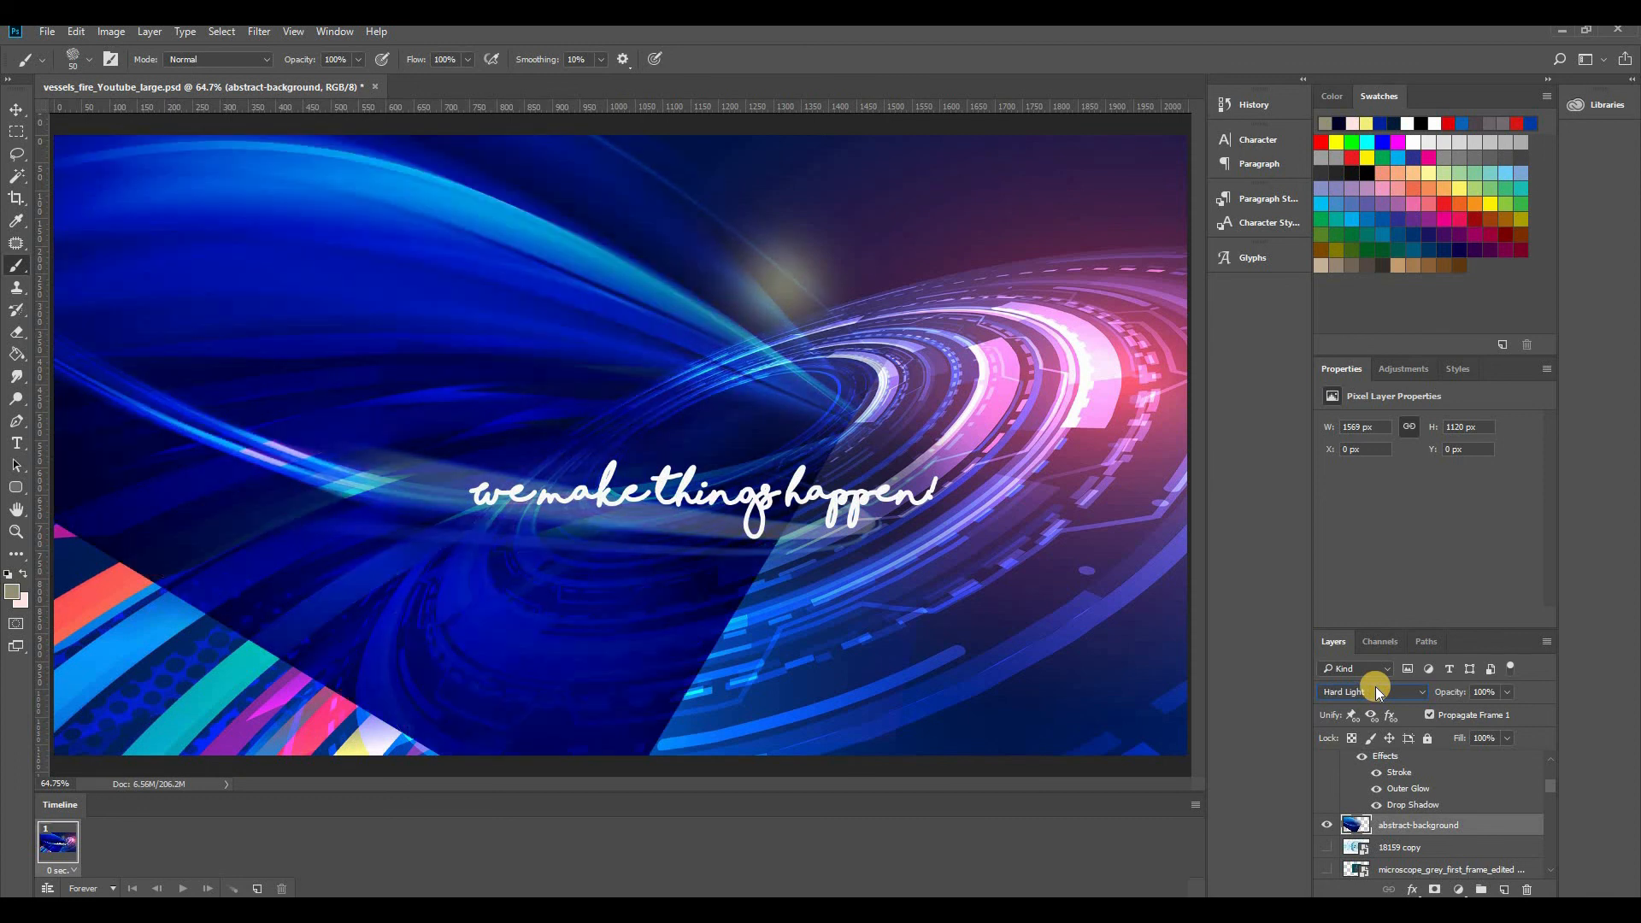
# - Set the abstract-background layer's blend mode to Lighter Color
pyautogui.press('Up')
pyautogui.press('Up')
pyautogui.press('Up')
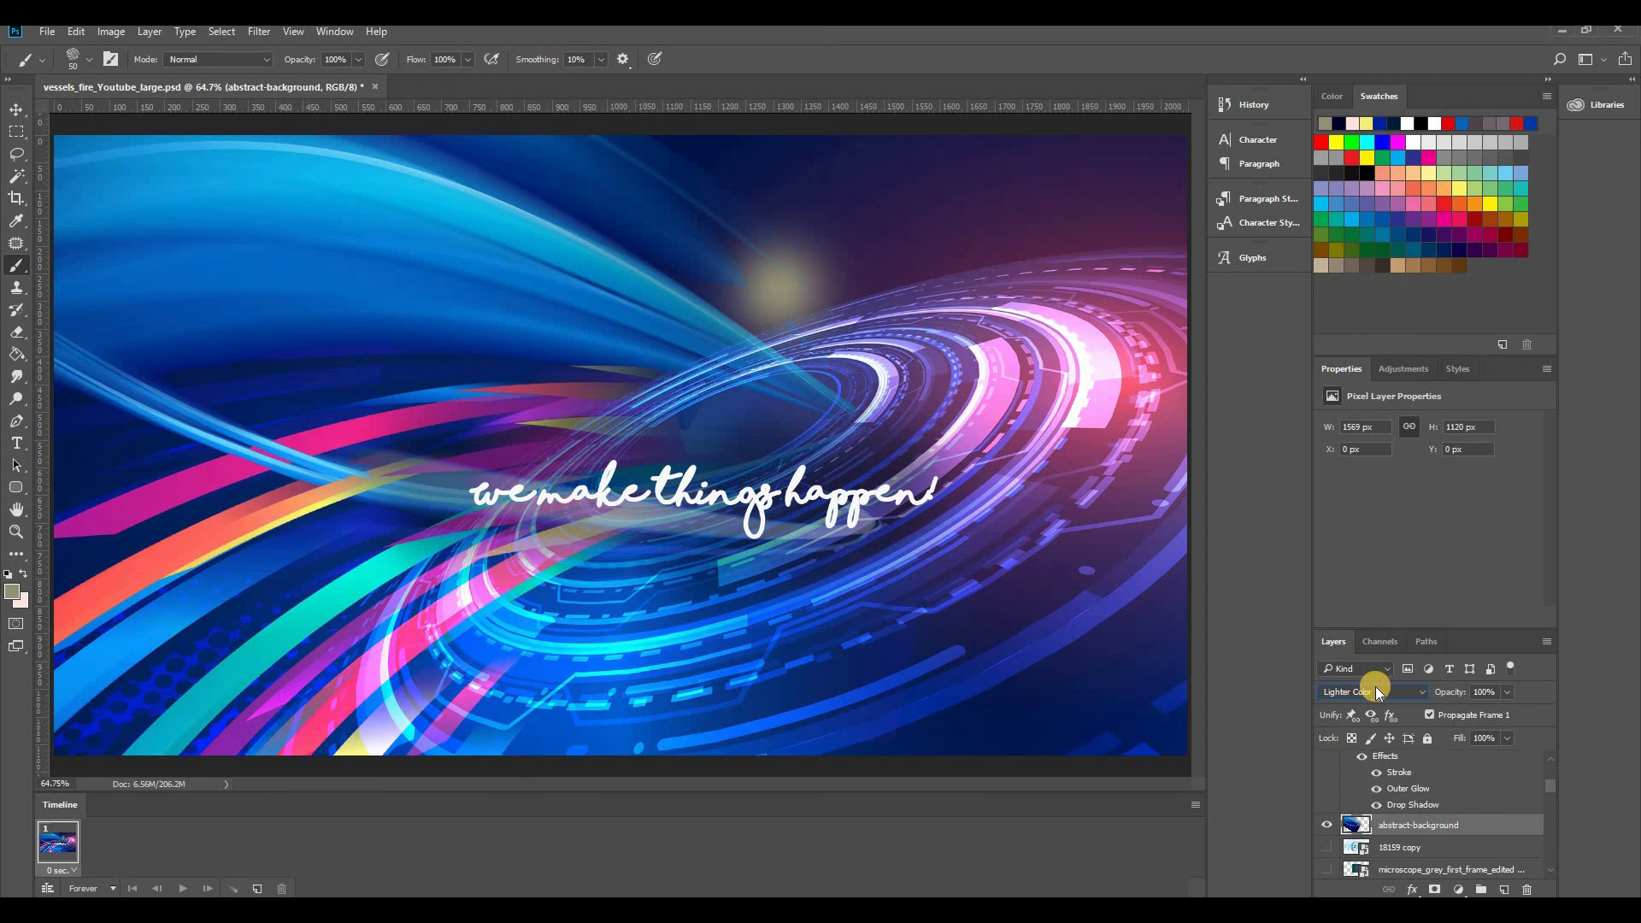
pyautogui.press('Down')
pyautogui.hotkey('ctrl', '-')
pyautogui.hotkey('ctrl', '-')
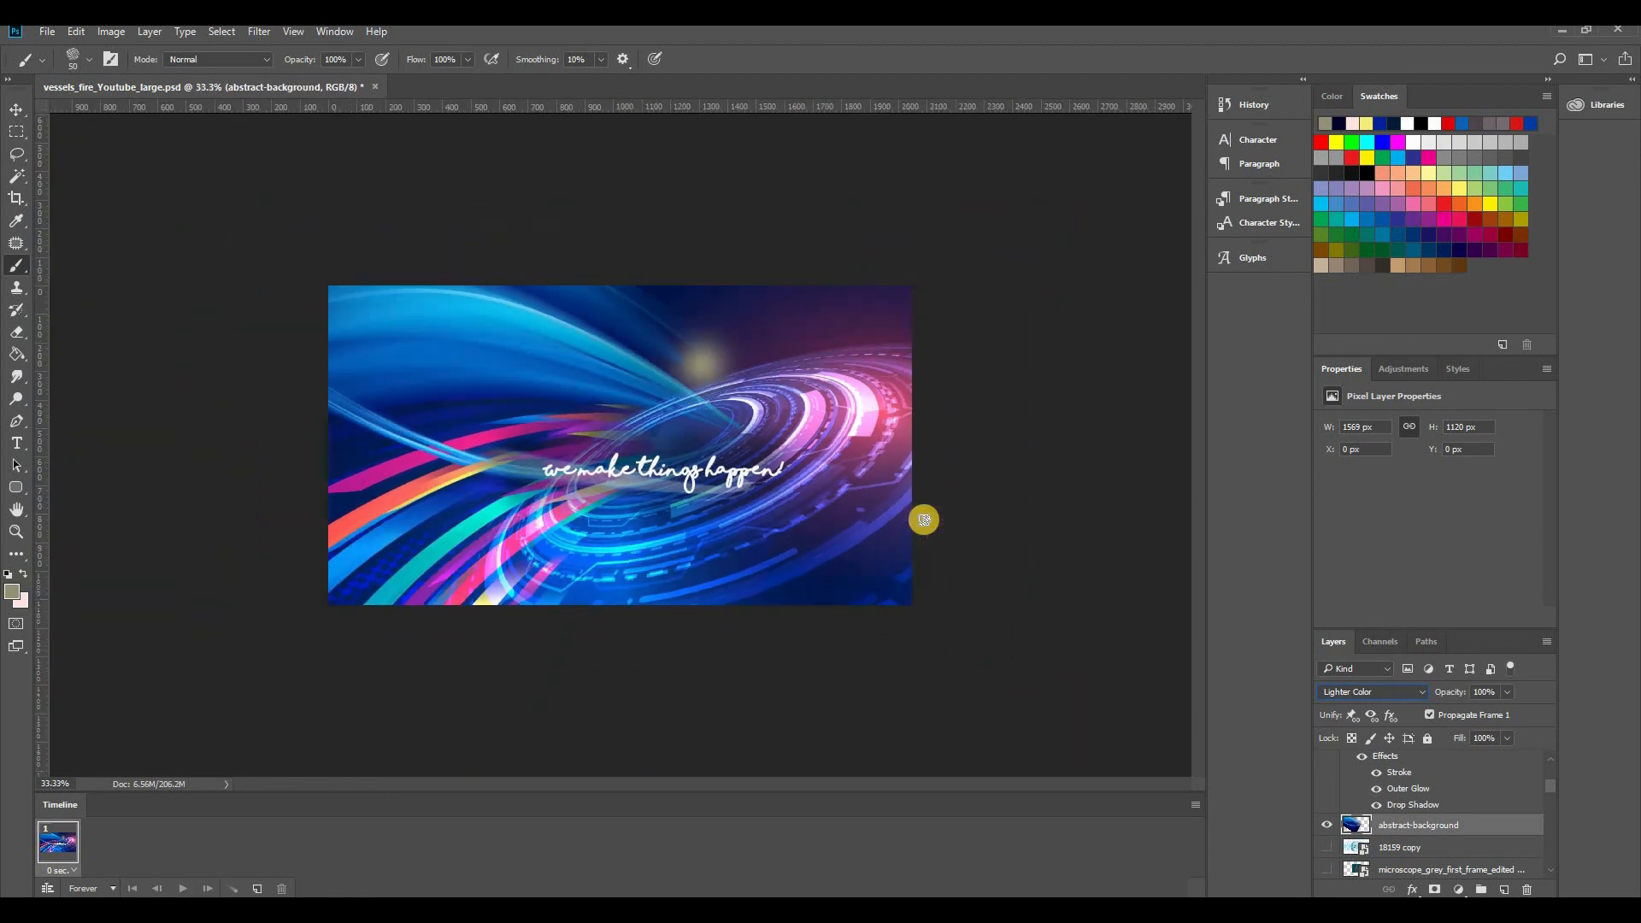